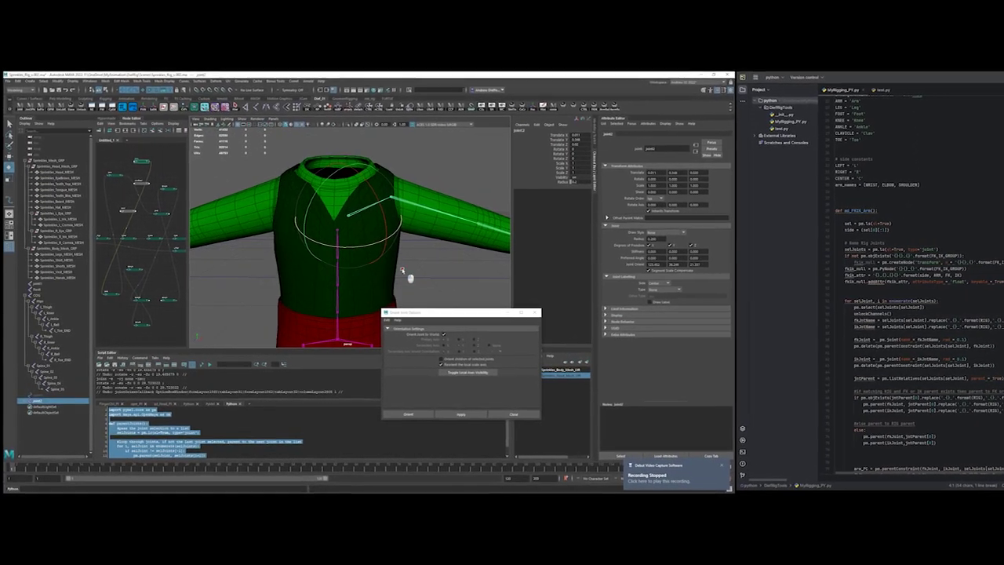
# Close the joint orientation options, then shift the shoulder joint slightly and rotate it about 2.37° in Y to fit the sleeve.
pyautogui.click(514, 394)
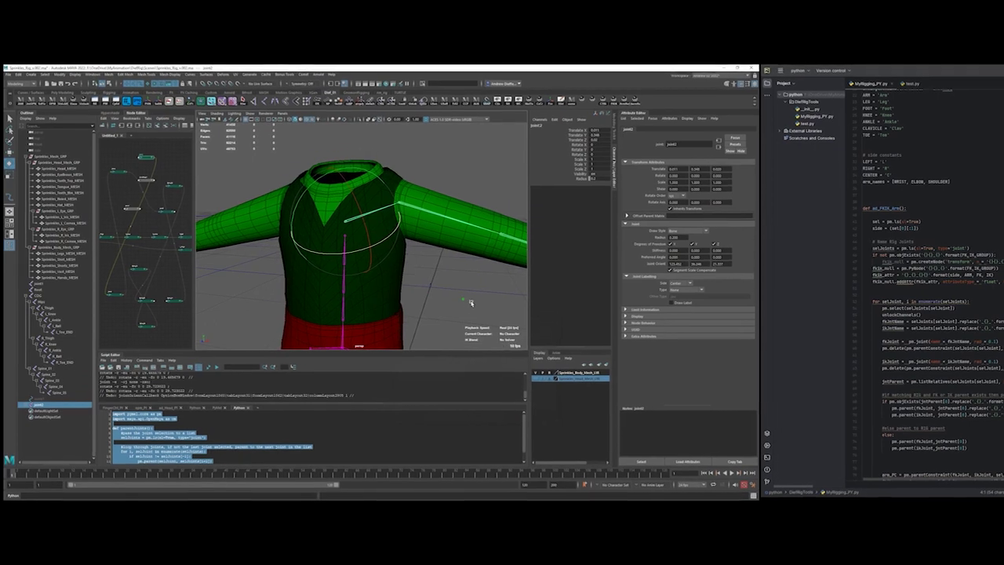
pyautogui.keyDown('alt'); pyautogui.moveTo(471, 303); pyautogui.dragTo(441, 317, button='right'); pyautogui.keyUp('alt')
pyautogui.keyDown('alt'); pyautogui.moveTo(441, 317); pyautogui.dragTo(408, 328); pyautogui.keyUp('alt')
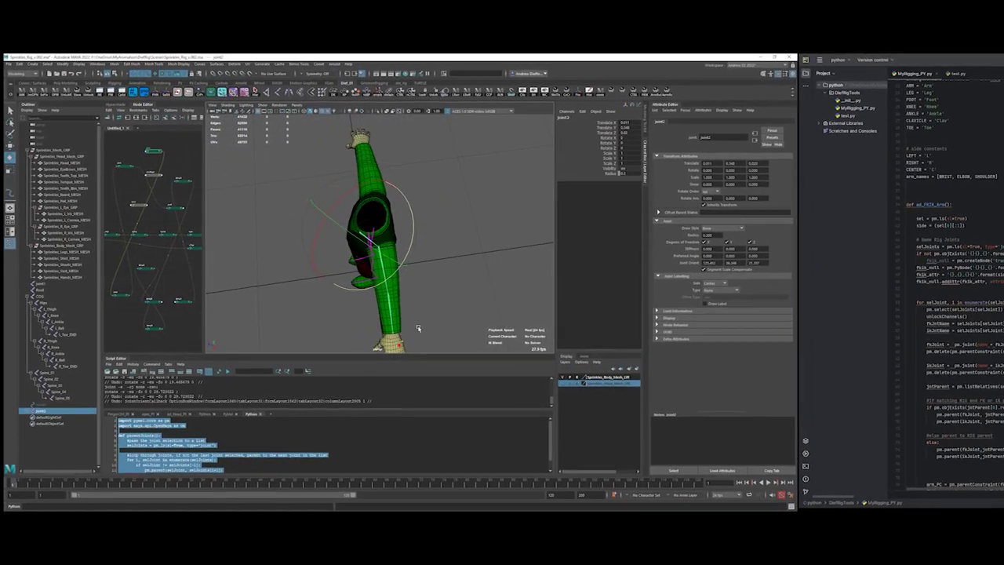
pyautogui.click(419, 288)
pyautogui.click(383, 266)
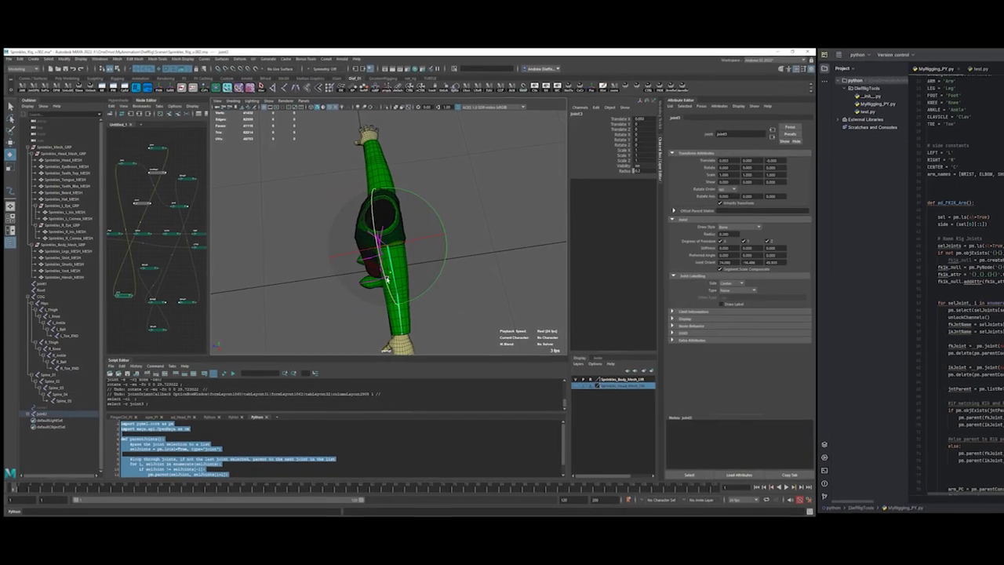
pyautogui.press('w')
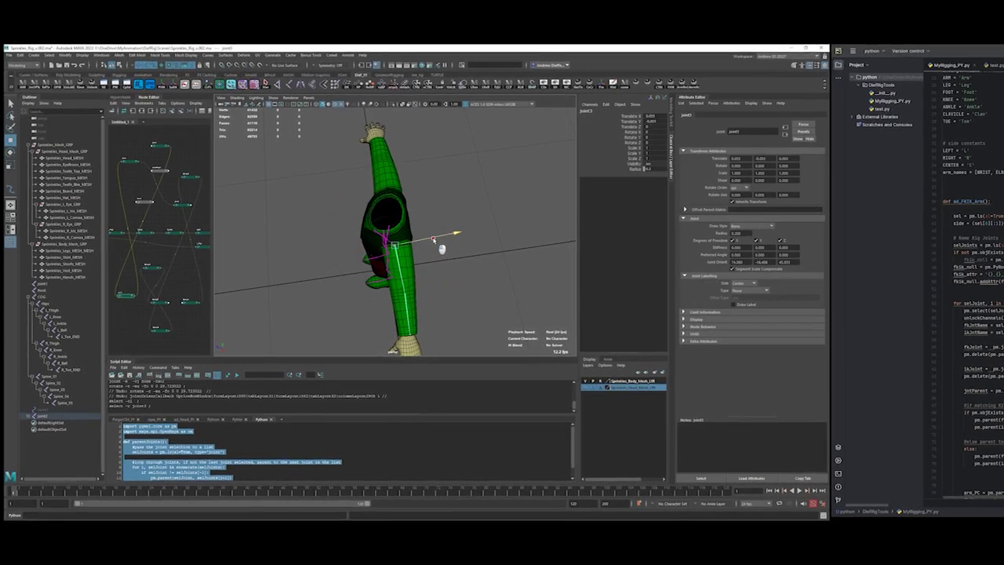
pyautogui.press('e')
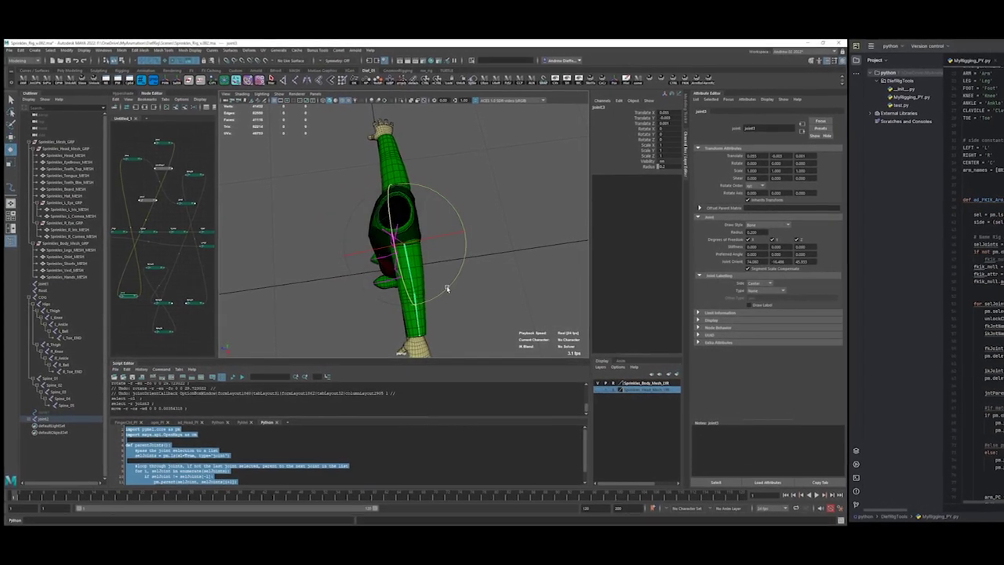
pyautogui.moveTo(449, 289); pyautogui.dragTo(524, 288)
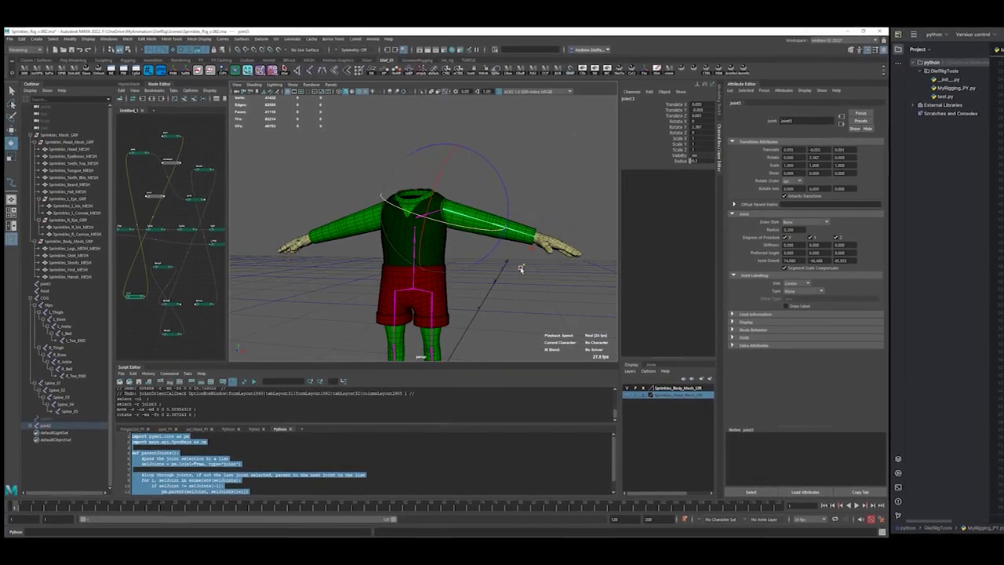
# Freeze the arm joint chain's translate, rotate and scale from its clavicle joint down.
pyautogui.press('space')
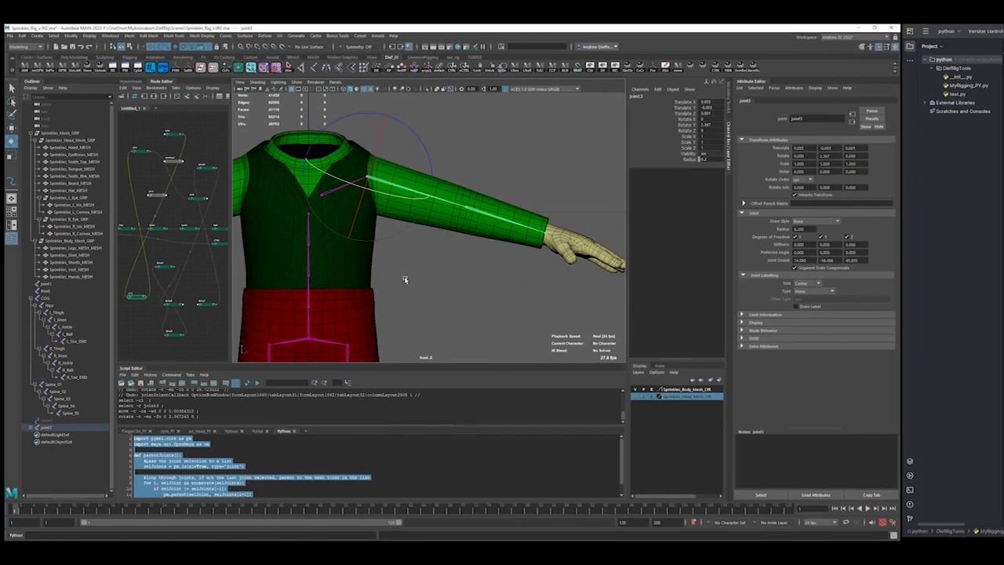
pyautogui.press('space')
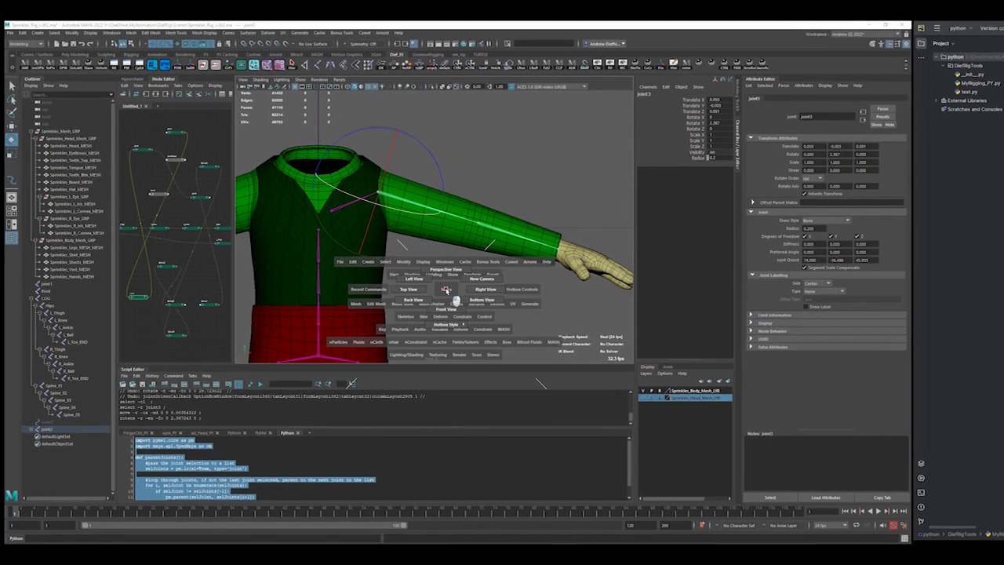
pyautogui.click(418, 289)
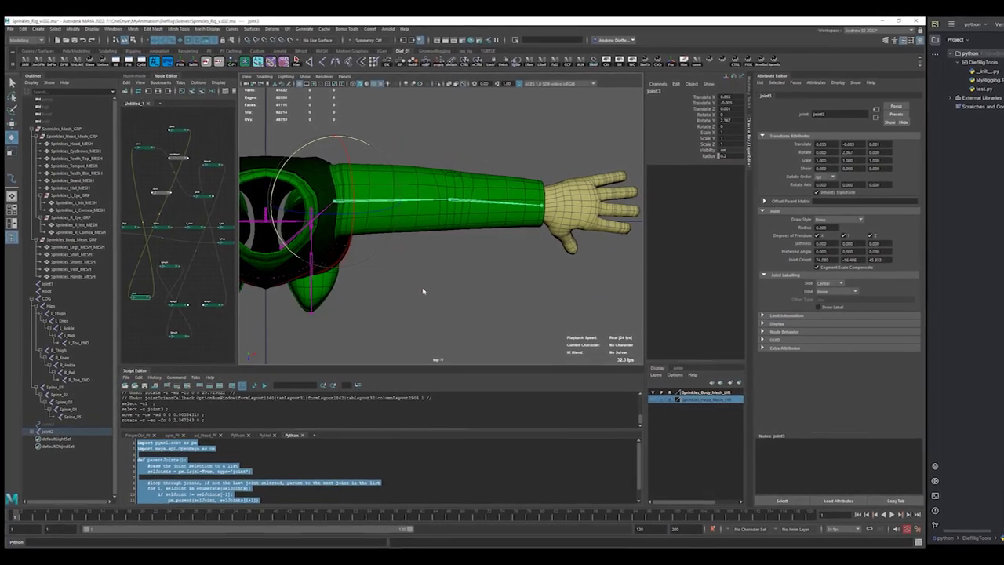
pyautogui.press('space')
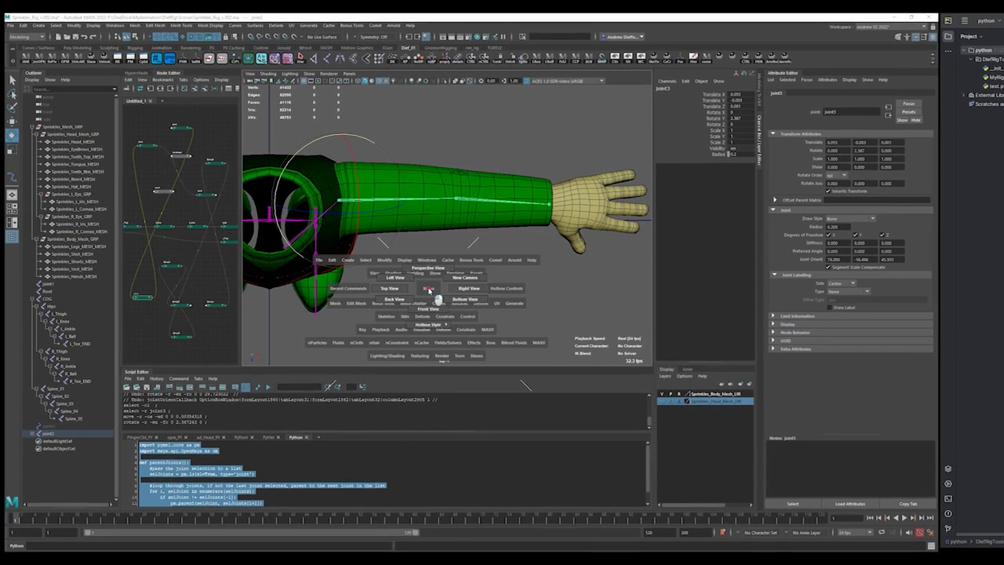
pyautogui.moveTo(430, 290); pyautogui.dragTo(487, 297)
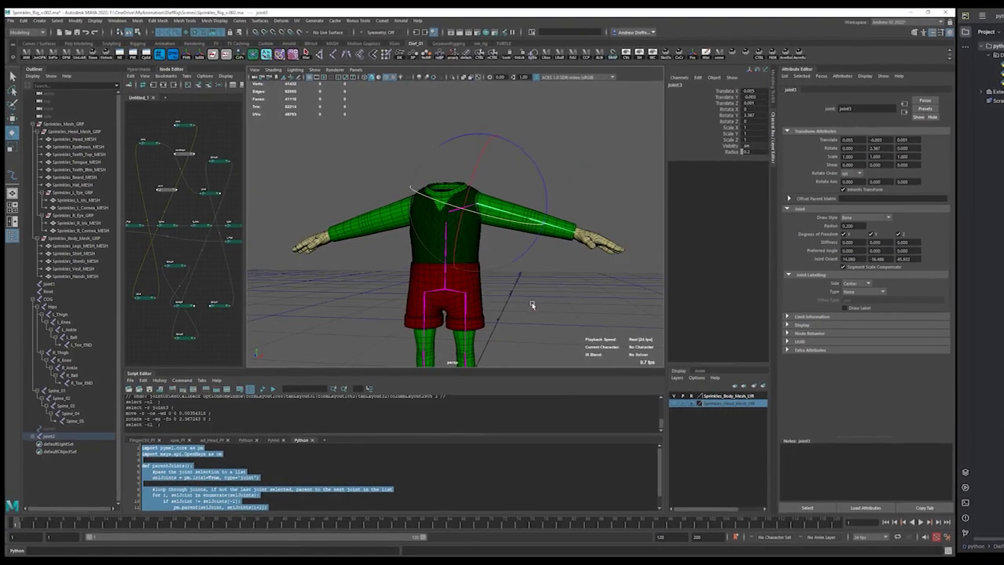
pyautogui.click(531, 304)
pyautogui.click(450, 211)
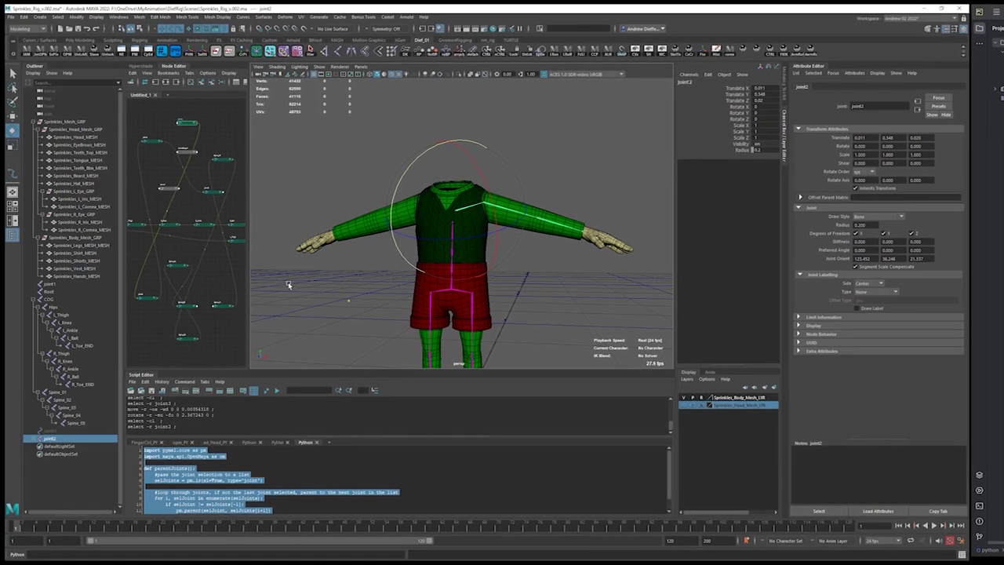
pyautogui.click(703, 50)
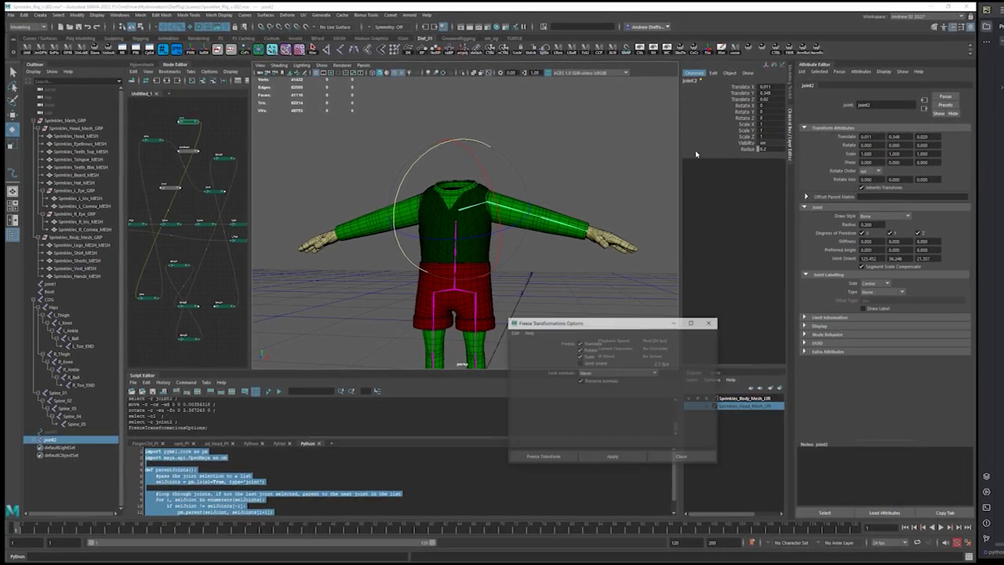
pyautogui.click(615, 458)
pyautogui.click(681, 457)
pyautogui.click(479, 242)
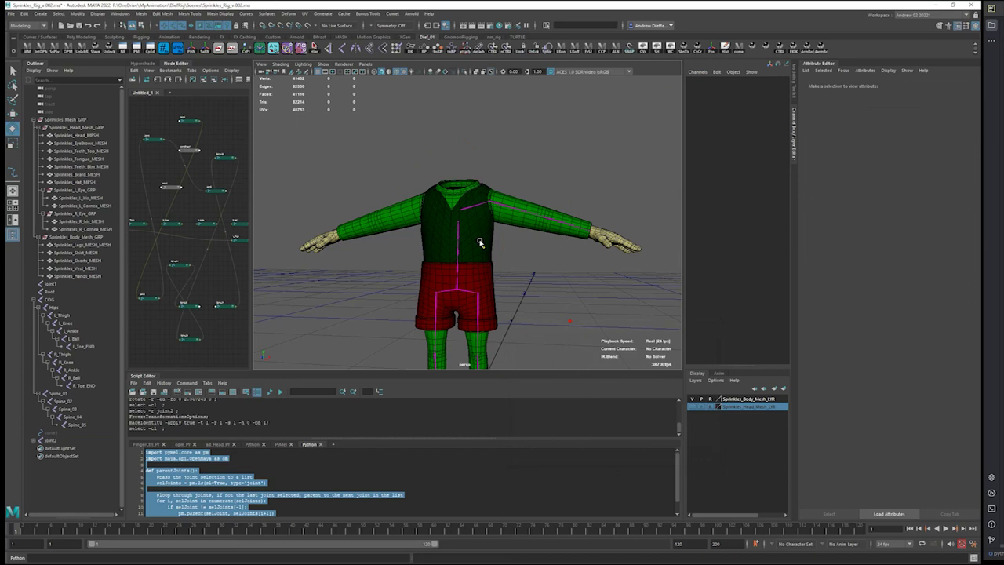
# Try mirroring the arm joint chain across YZ with mirrored behavior, and undo it.
pyautogui.click(469, 208)
pyautogui.press('space')
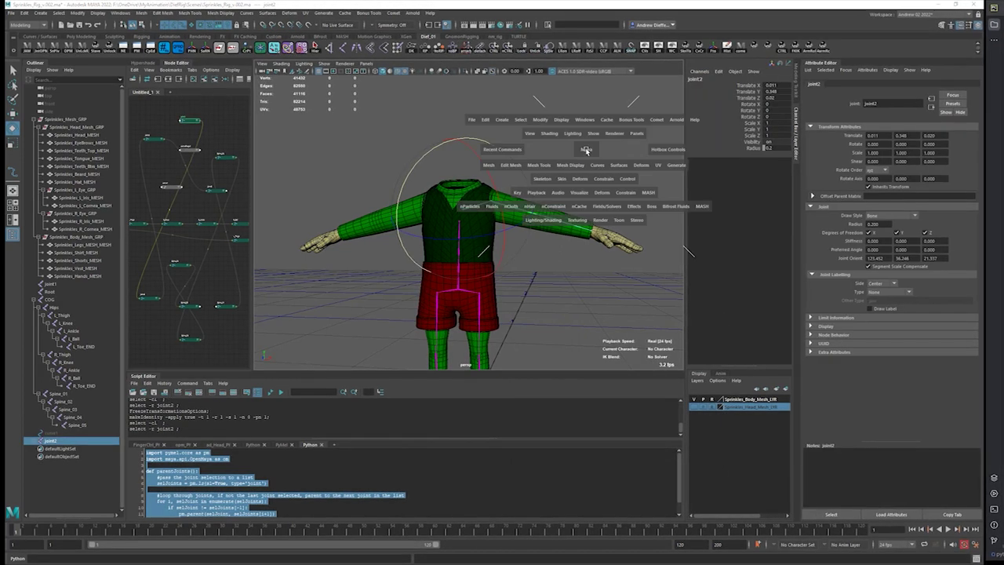
pyautogui.click(541, 179)
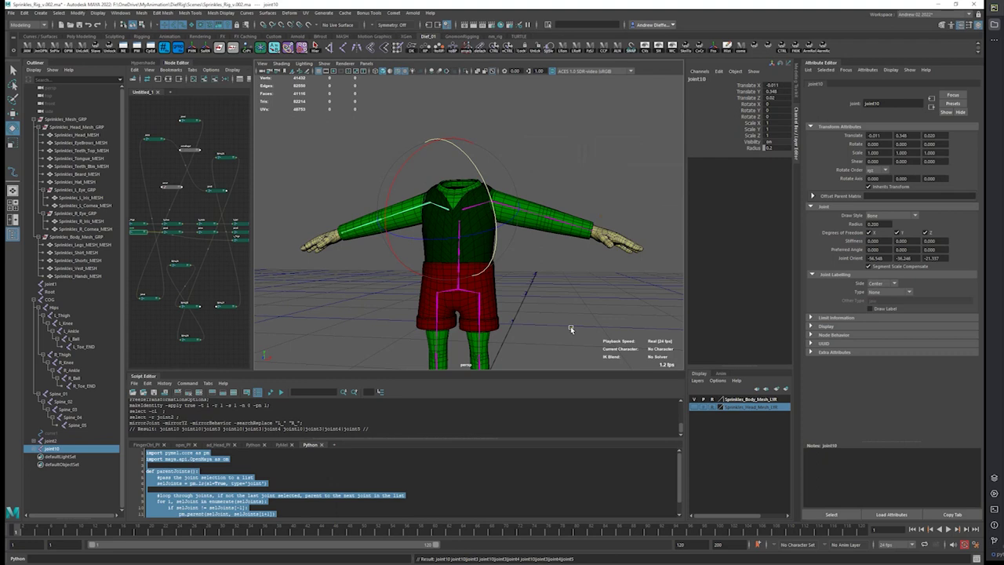
pyautogui.click(519, 297)
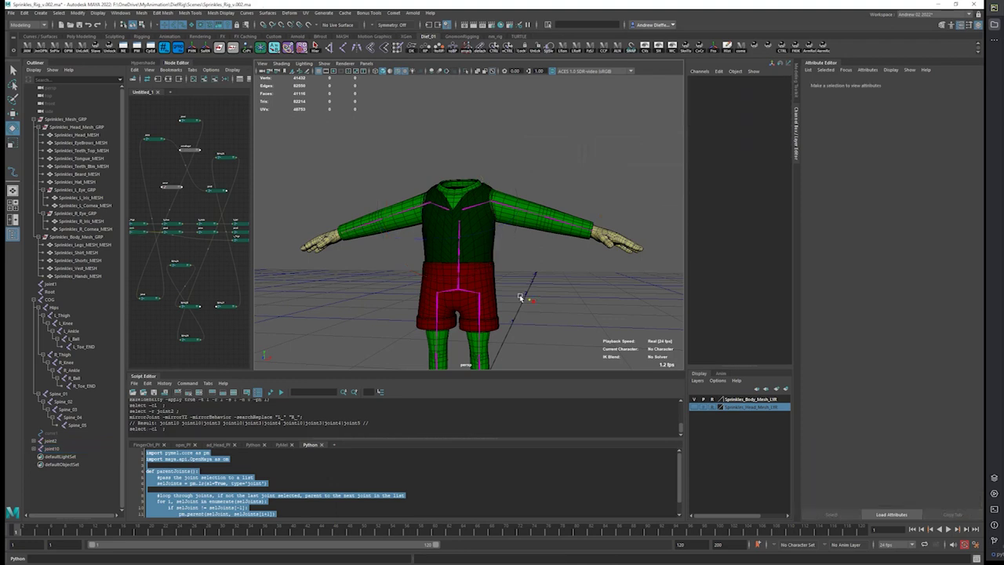
pyautogui.keyDown('alt'); pyautogui.moveTo(519, 297); pyautogui.dragTo(514, 318); pyautogui.keyUp('alt')
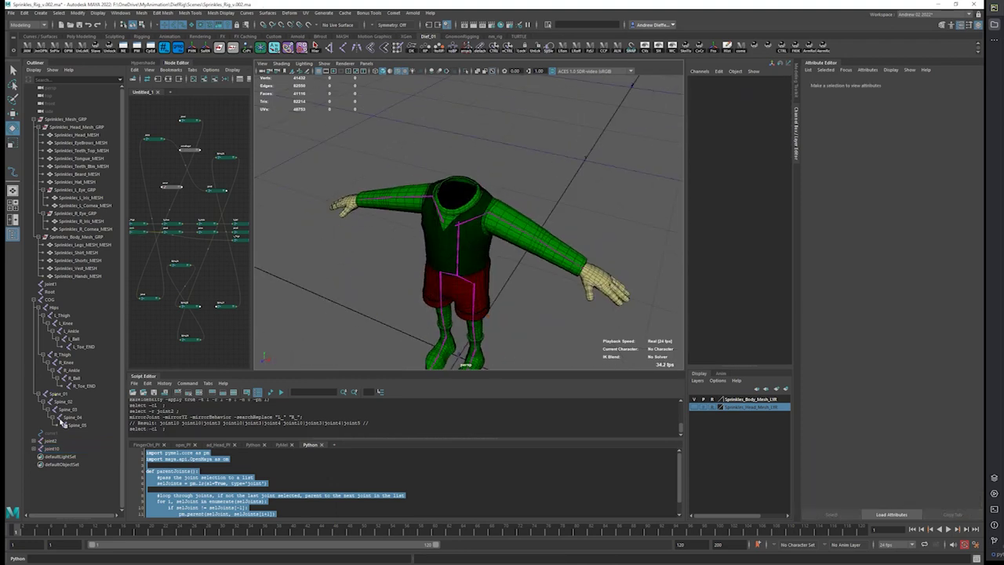
pyautogui.hotkey('ctrl', 'z')
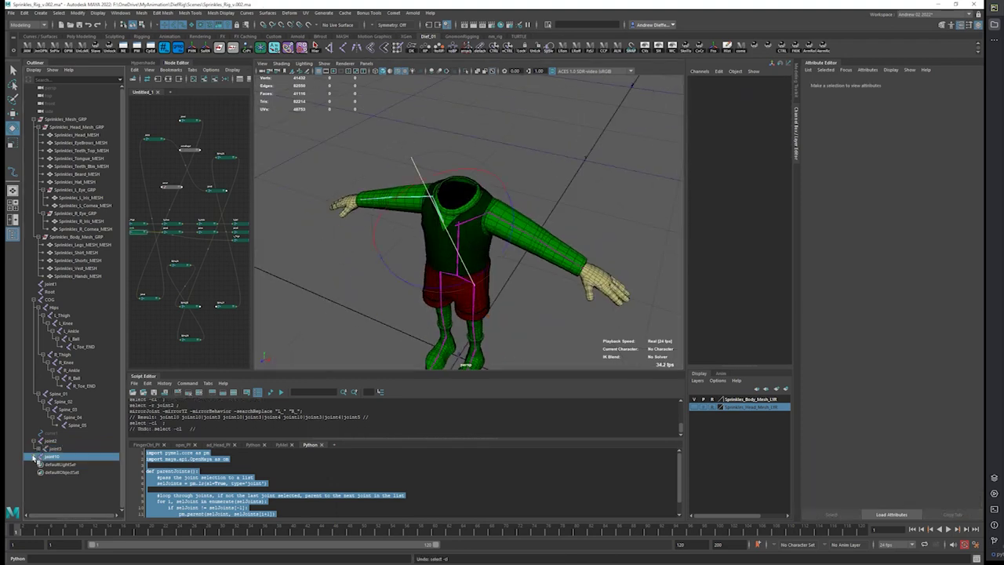
pyautogui.hotkey('ctrl', 'z')
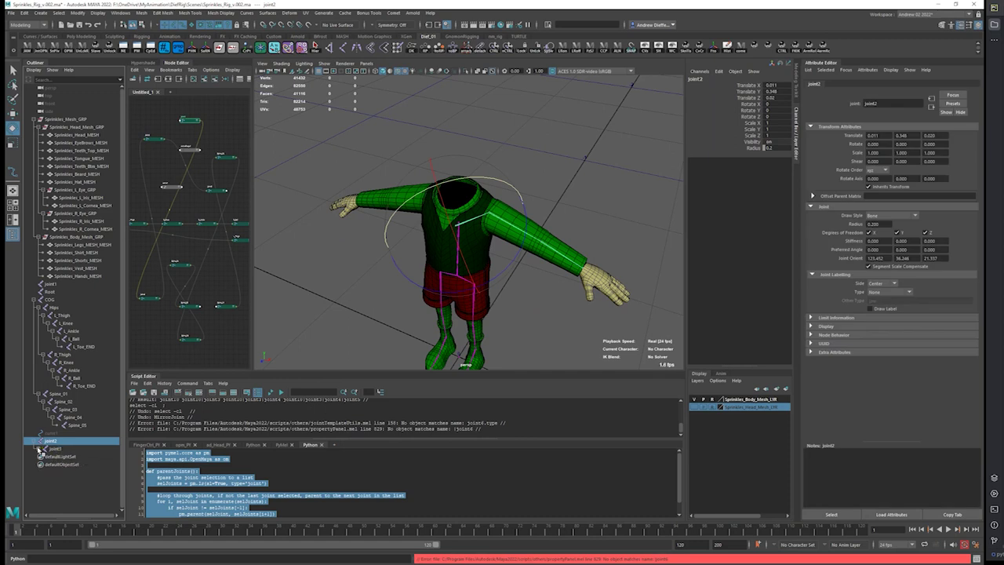
# Expand the arm joint hierarchy and rename its first two joints Clav and Shoulder.
pyautogui.click(38, 450)
pyautogui.click(45, 456)
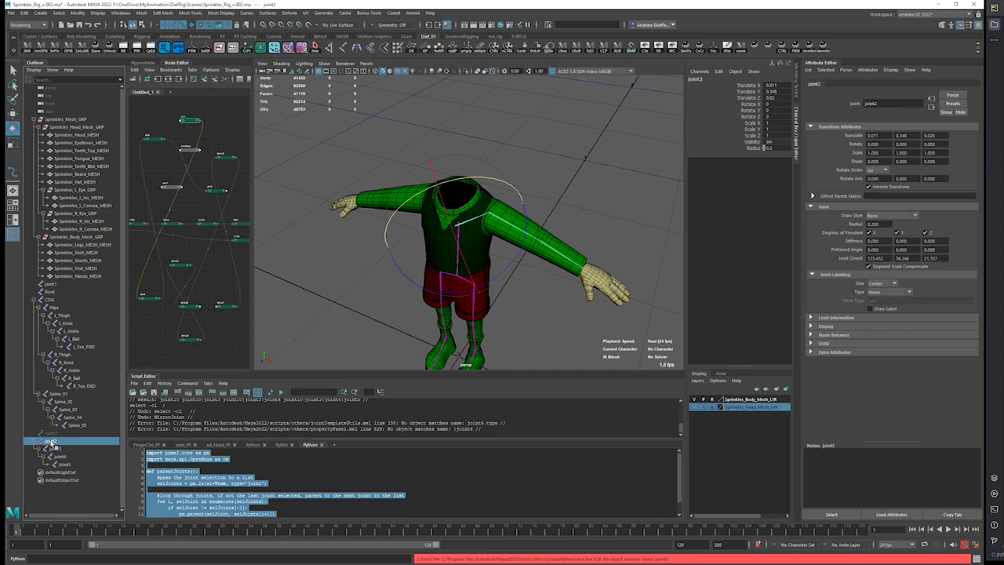
pyautogui.click(52, 442)
pyautogui.click(52, 442)
pyautogui.write('Cla')
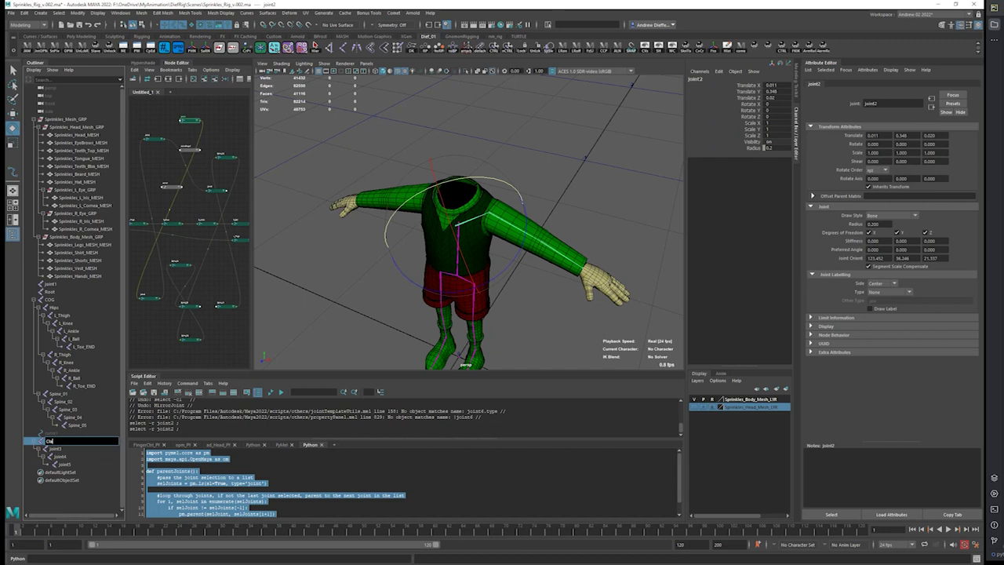
pyautogui.write('v')
pyautogui.press('Tab')
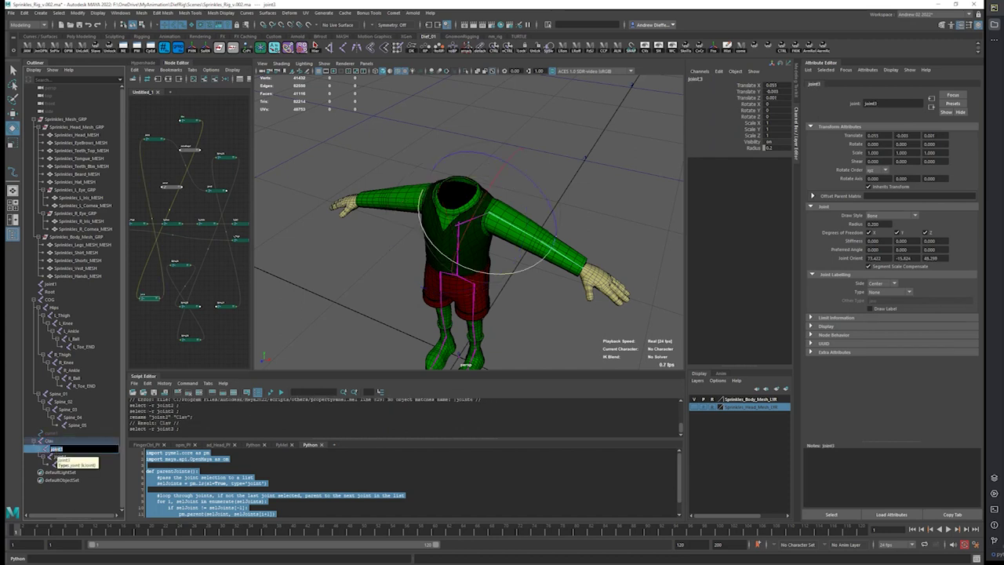
pyautogui.write('Shoulder')
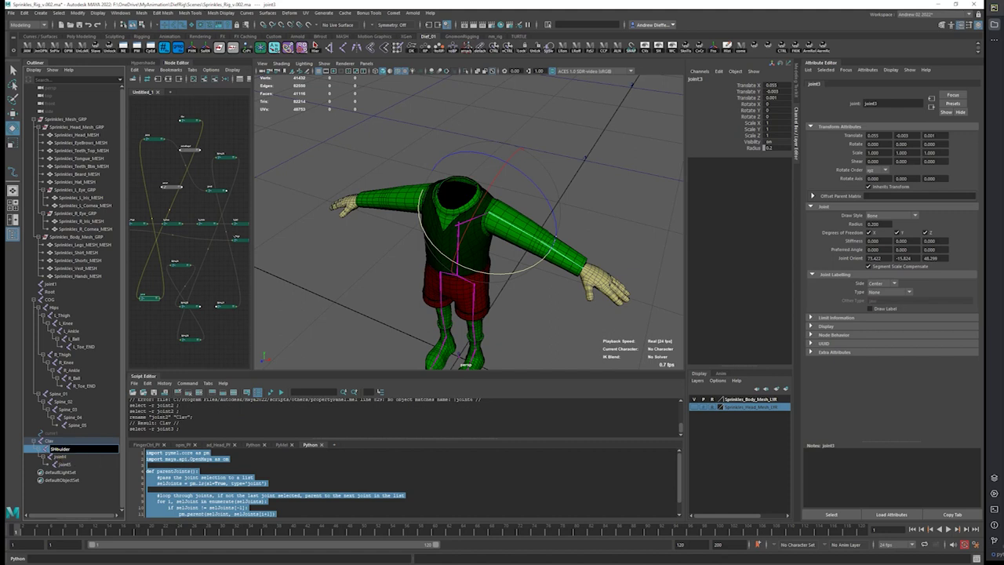
pyautogui.click(52, 449)
pyautogui.press('BackSpace')
pyautogui.write('h')
# Rename the last two joints of the arm chain Elbow and Wrist.
pyautogui.doubleClick(59, 456)
pyautogui.write('E')
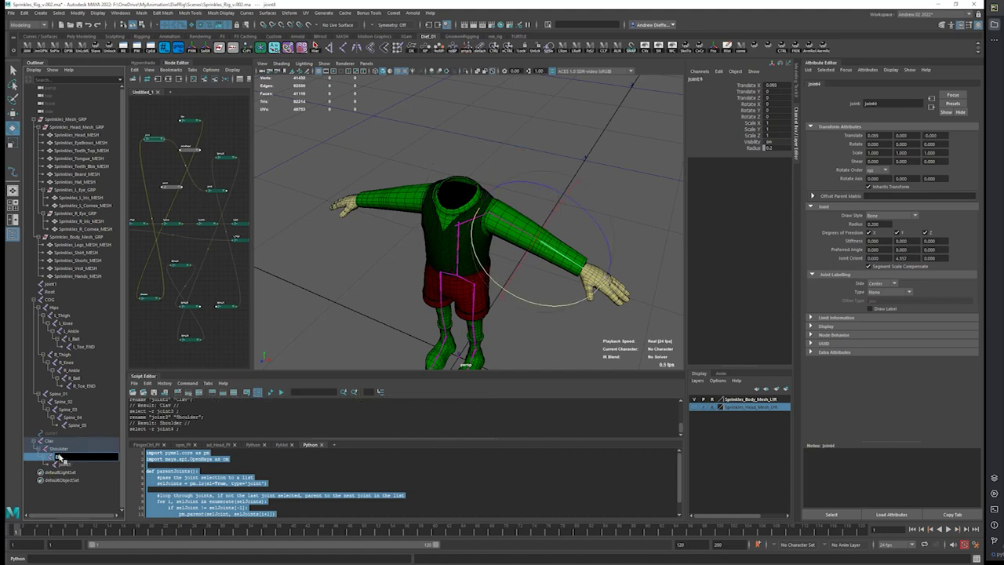
pyautogui.write('lbow')
pyautogui.doubleClick(62, 464)
pyautogui.write('Wrist')
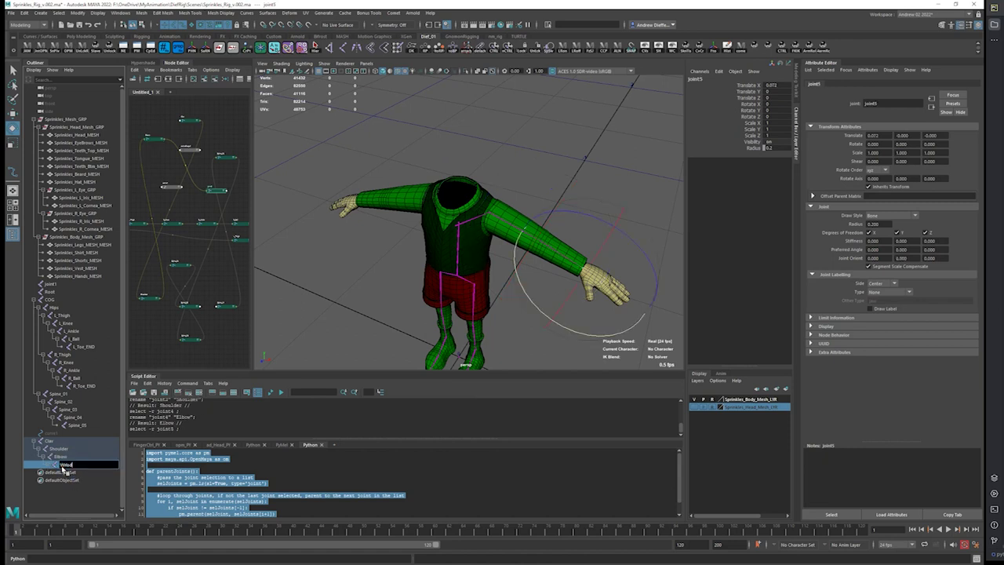
pyautogui.press('Return')
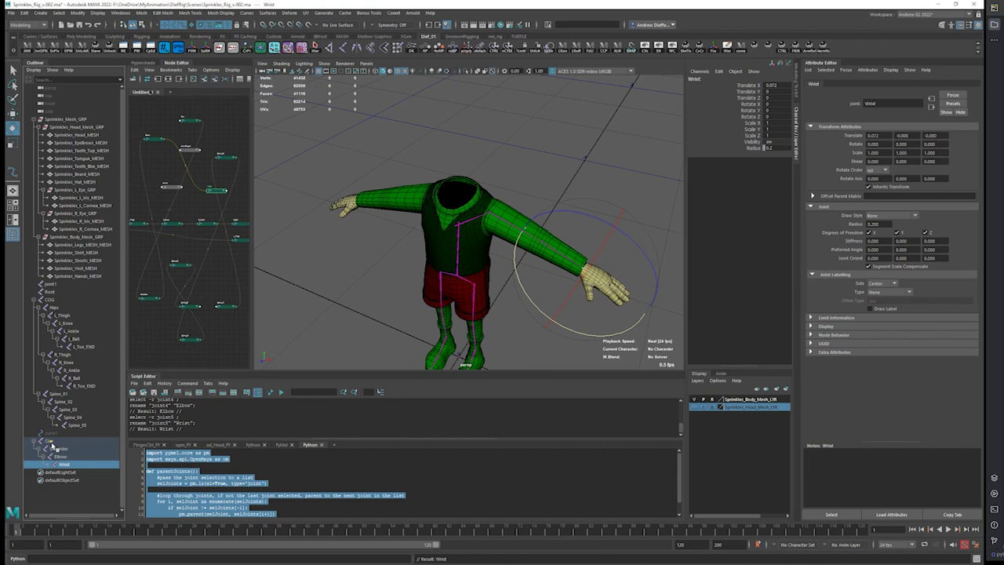
# Select the Clav joint and enlarge the Script Editor to show the whole parentJoints script.
pyautogui.click(52, 442)
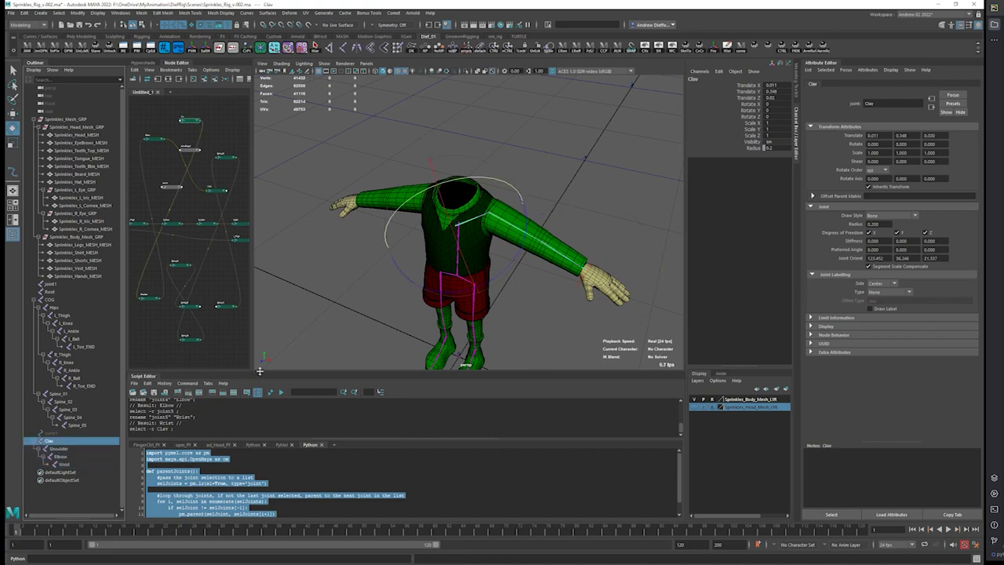
pyautogui.moveTo(263, 370); pyautogui.dragTo(269, 335)
pyautogui.click(218, 500)
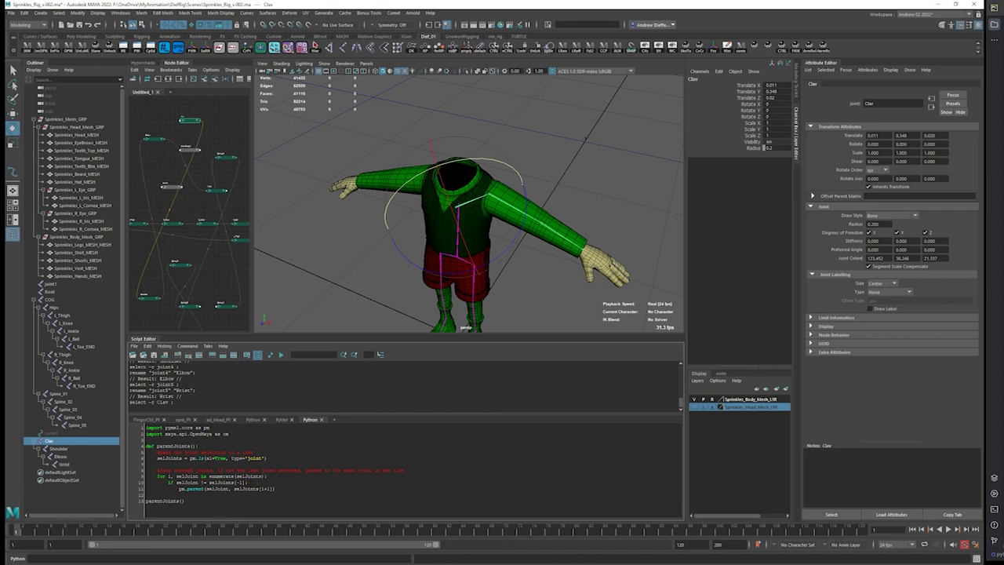
pyautogui.click(278, 488)
# Select the arm joints from Clav to Wrist and add the prefix L_ to their names.
pyautogui.keyDown('shift'); pyautogui.click(64, 464); pyautogui.keyUp('shift')
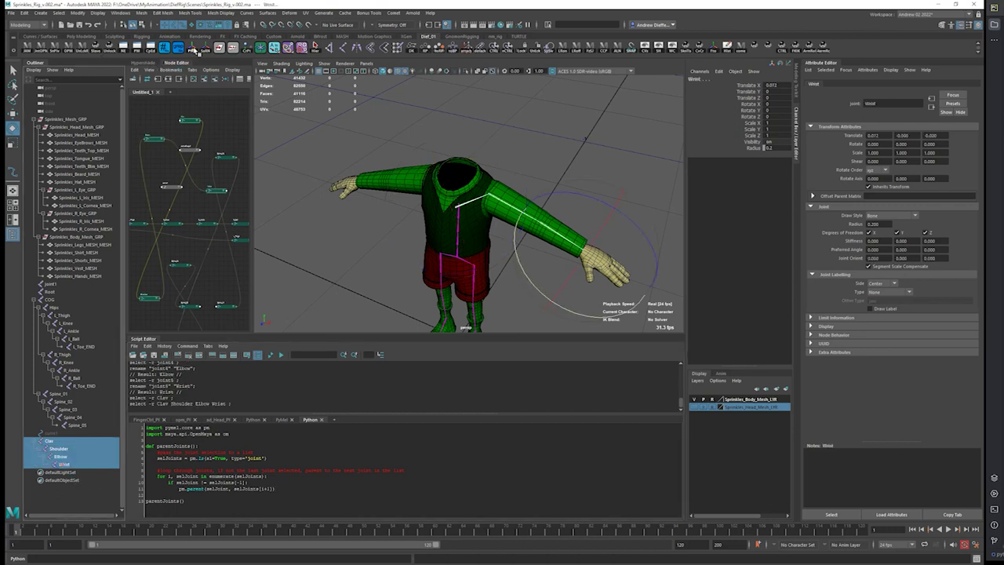
pyautogui.click(193, 48)
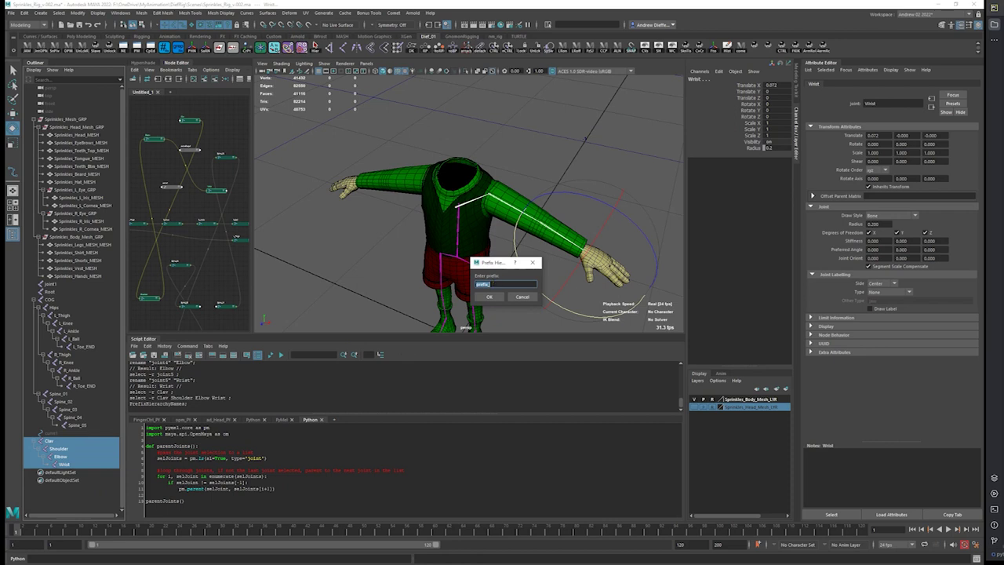
pyautogui.write('L_')
pyautogui.click(490, 296)
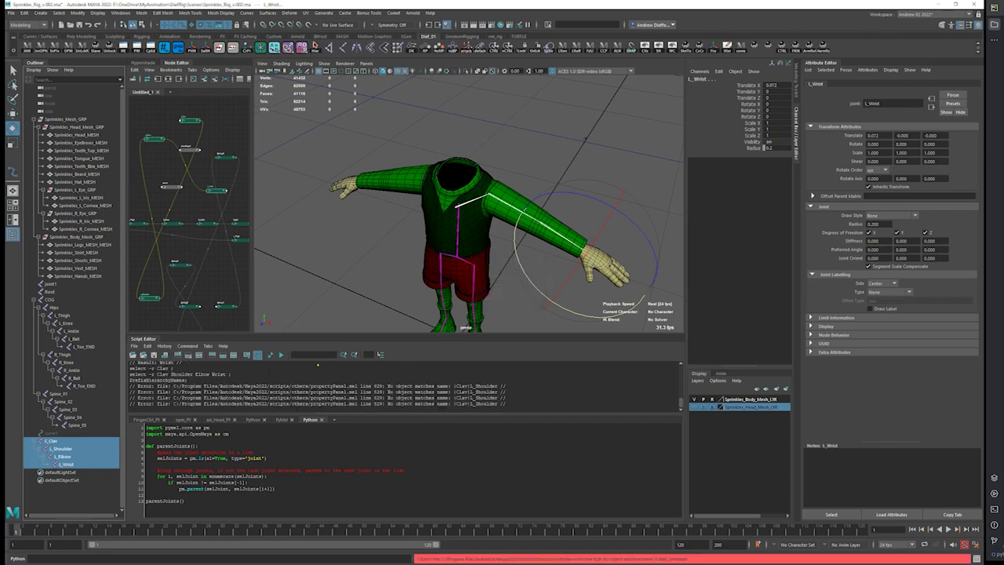
# Step through the prefixed arm joints in the hierarchy, starting at L_Clav, to check them.
pyautogui.click(45, 447)
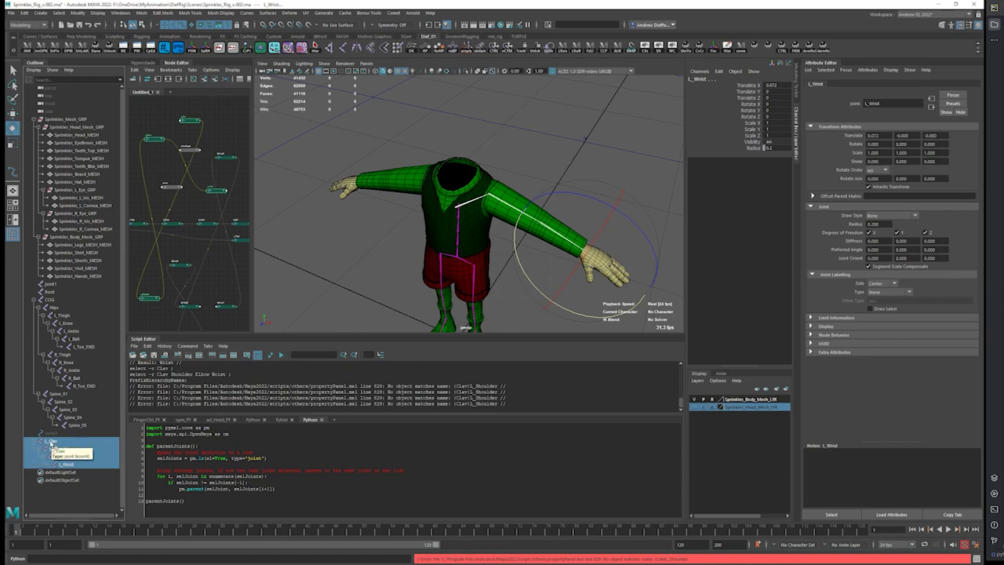
pyautogui.click(51, 441)
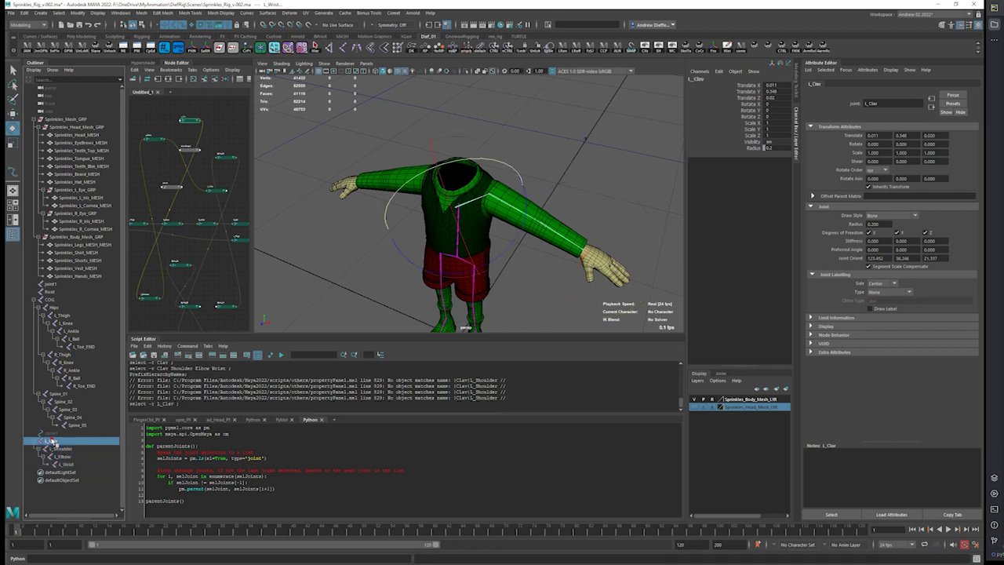
pyautogui.press('Down')
pyautogui.press('Down')
pyautogui.press('Down')
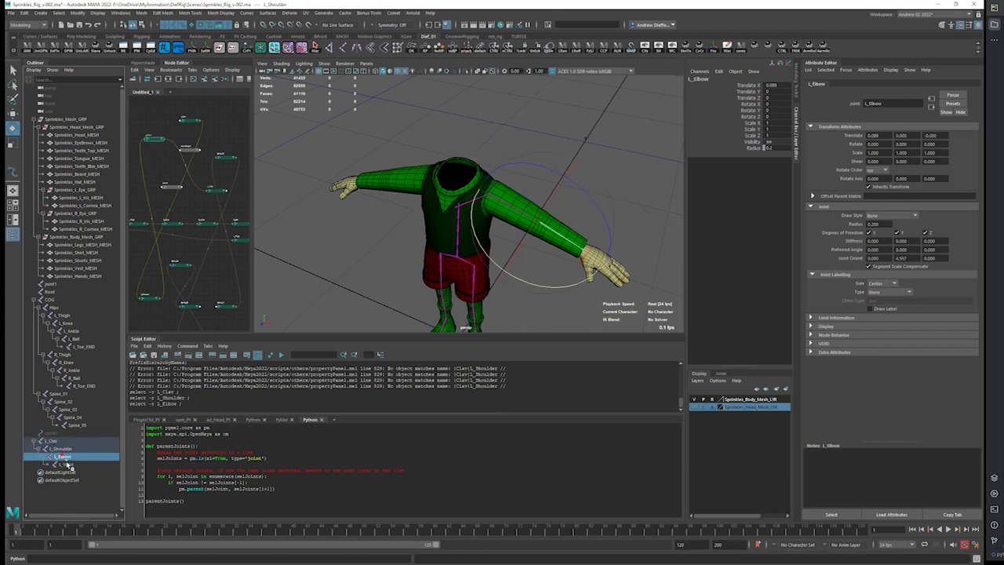
# Check the arm joints from L_Clav through L_Wrist once more, reselect L_Clav, and enlarge the viewport by shrinking the Script Editor.
pyautogui.click(52, 442)
pyautogui.press('Down')
pyautogui.press('Down')
pyautogui.press('Down')
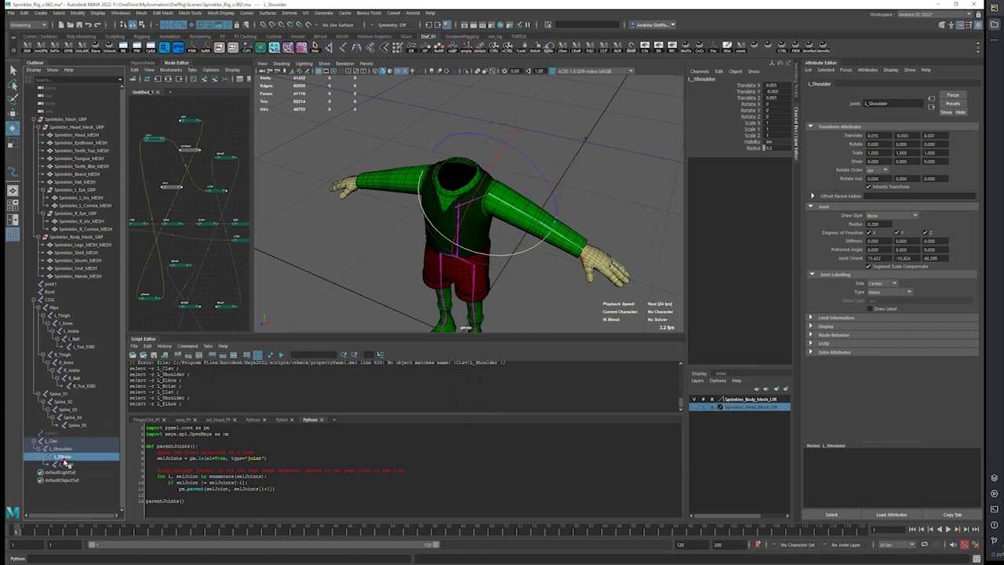
pyautogui.click(52, 442)
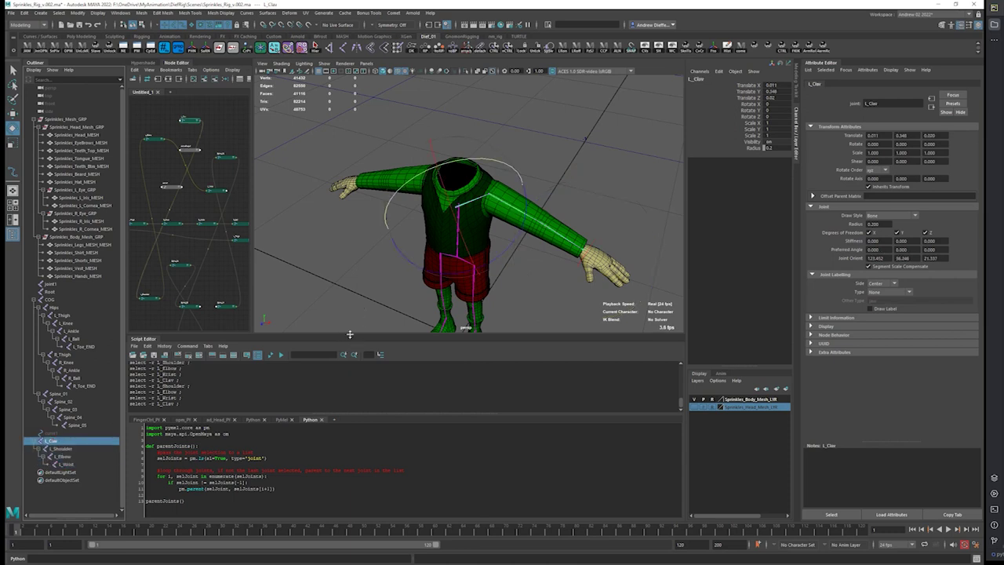
pyautogui.moveTo(349, 335); pyautogui.dragTo(353, 313)
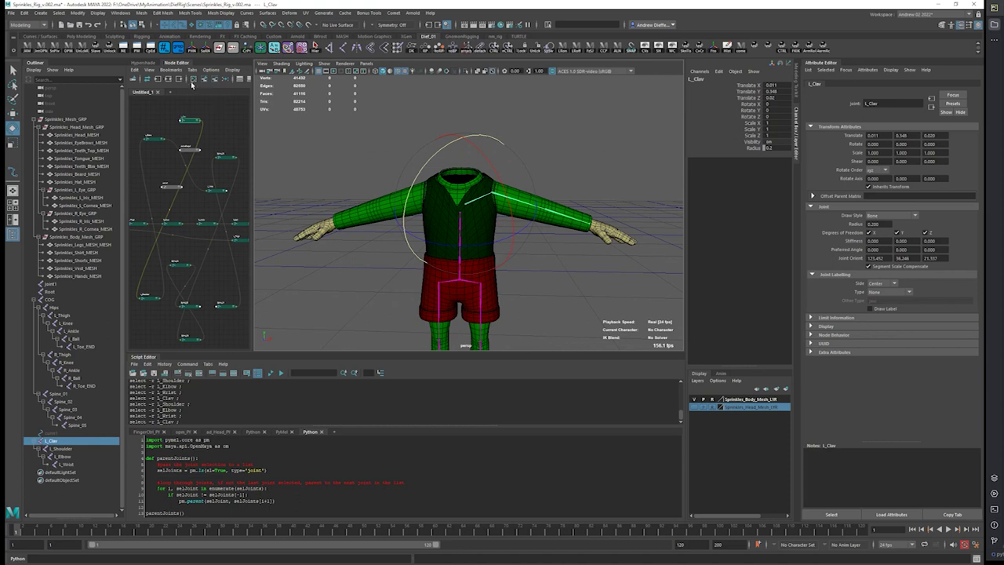
# Examine the Python command stored behind the renamer shelf tool in the Shelf Editor and close the editor.
pyautogui.rightClick(166, 48)
pyautogui.click(188, 58)
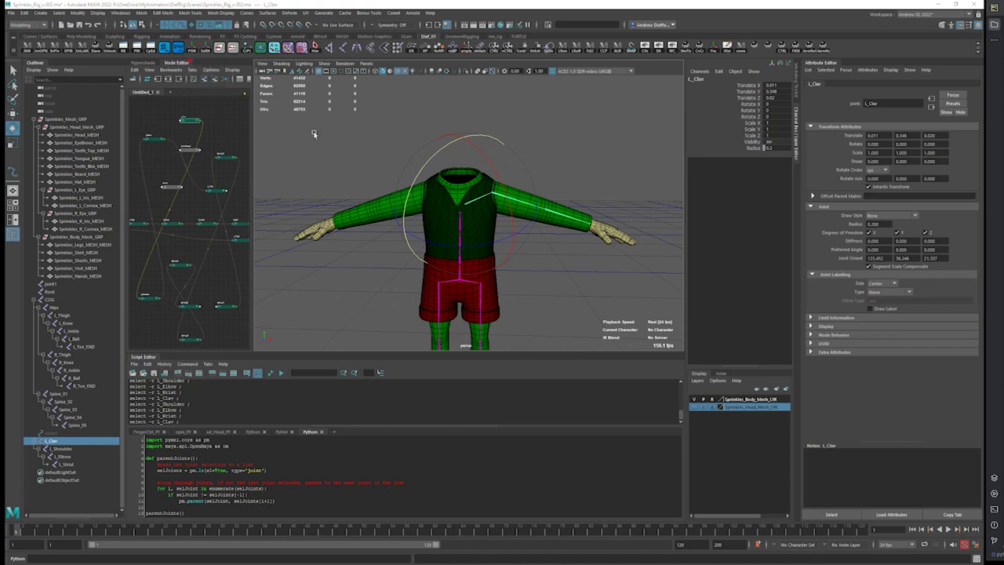
pyautogui.click(524, 224)
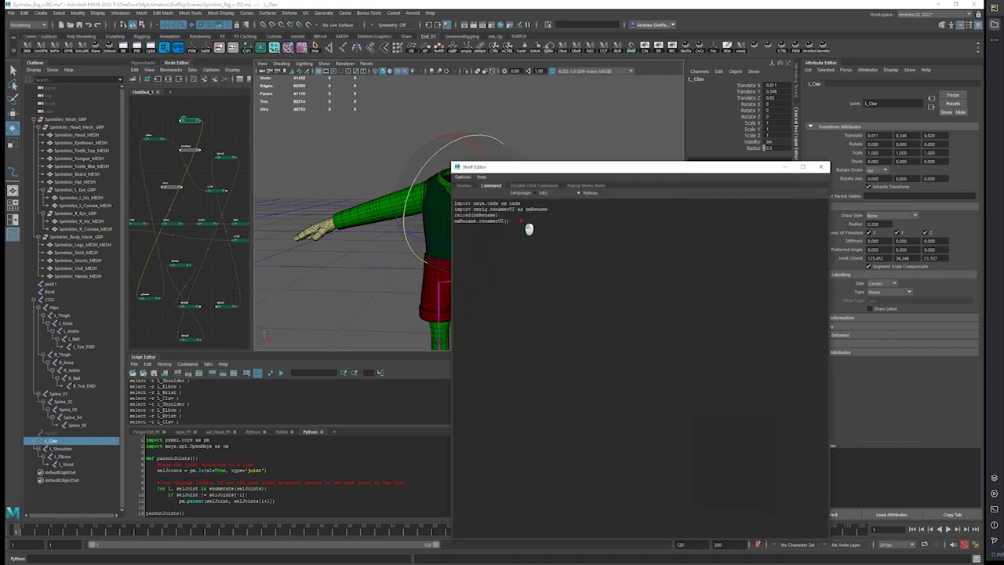
pyautogui.hotkey('ctrl', 'a')
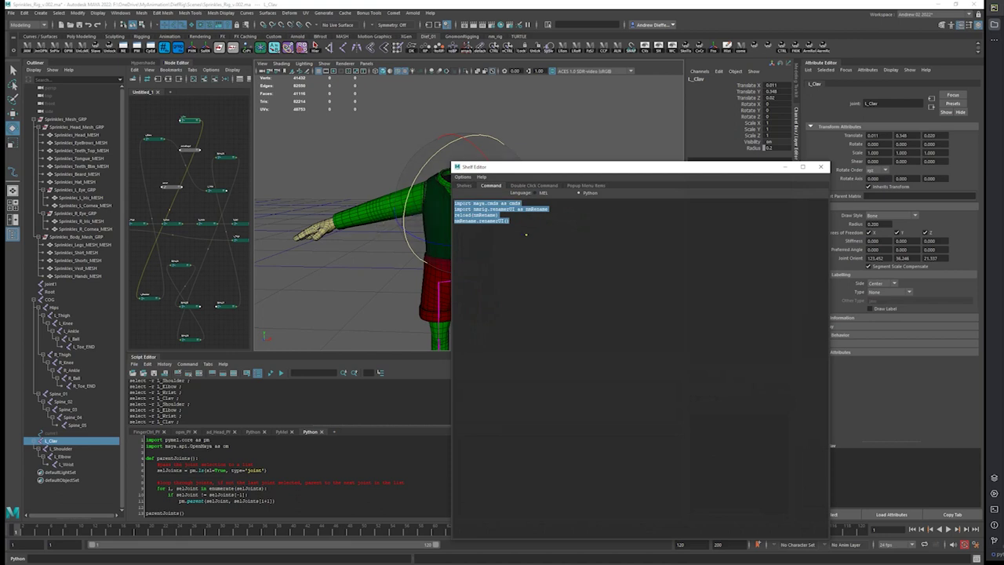
pyautogui.click(519, 221)
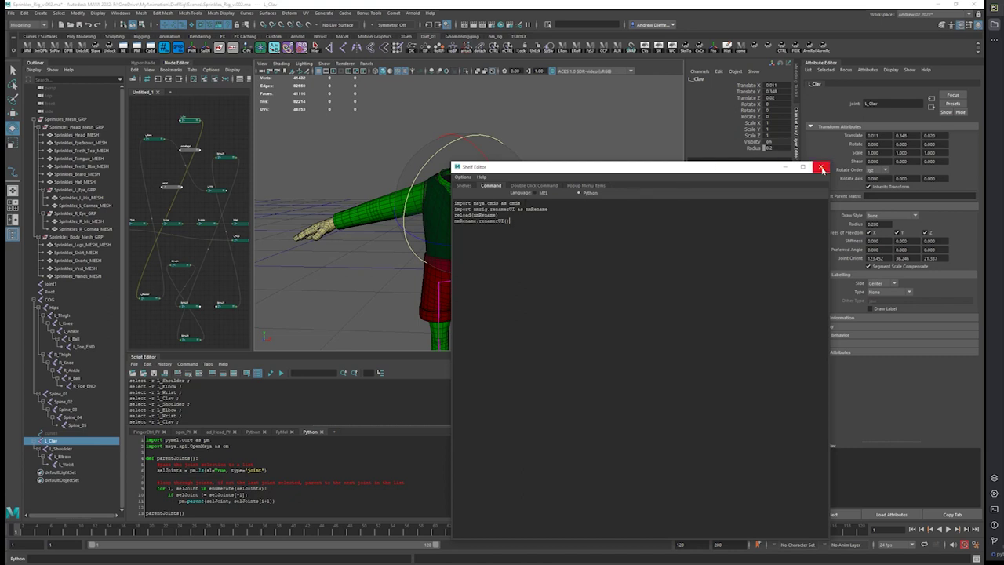
pyautogui.click(820, 166)
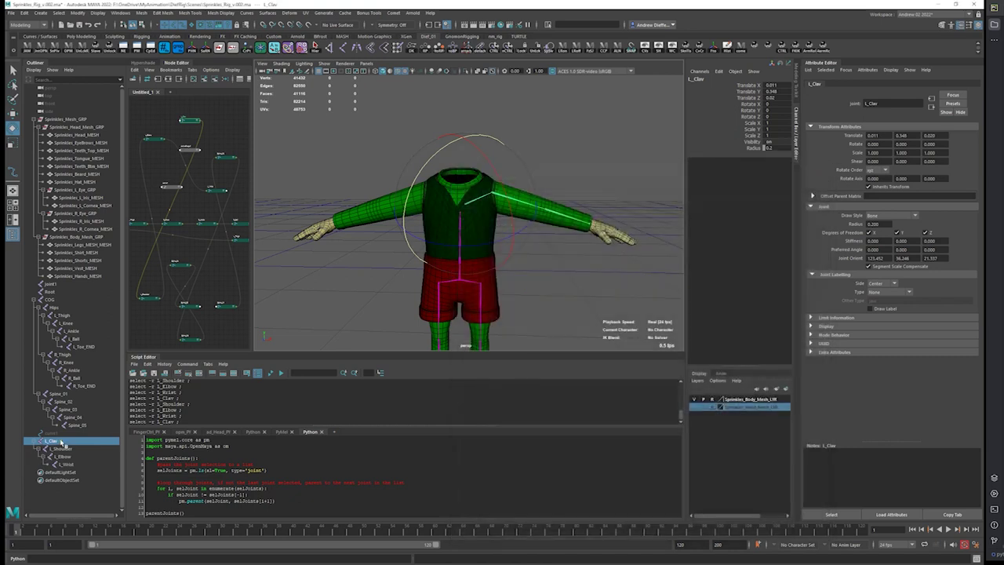
# Mirror the L_Clav joint chain across YZ with Behavior, replacing L_ with R_ in the names, and expand the mirrored chain.
pyautogui.press('space')
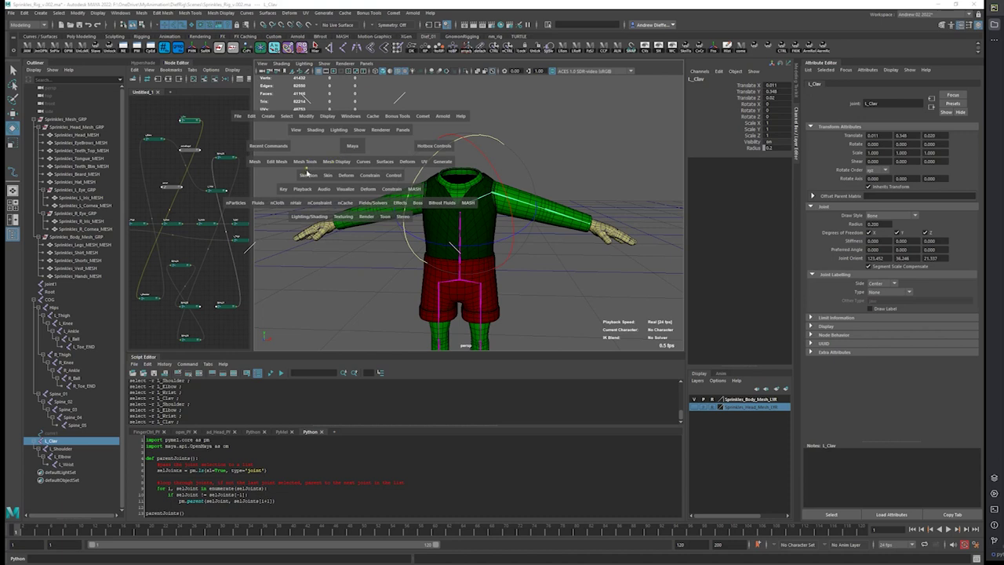
pyautogui.click(308, 174)
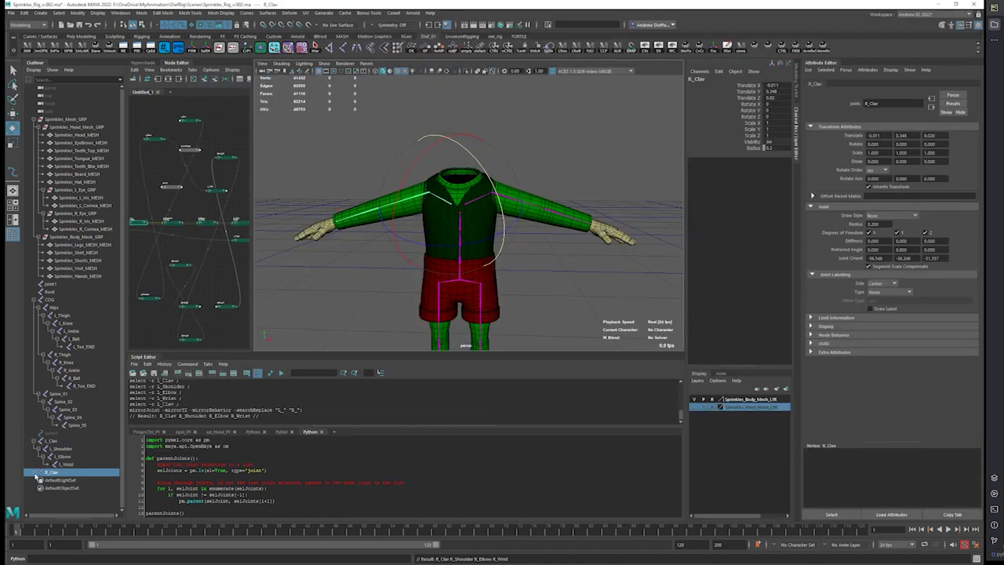
pyautogui.click(36, 473)
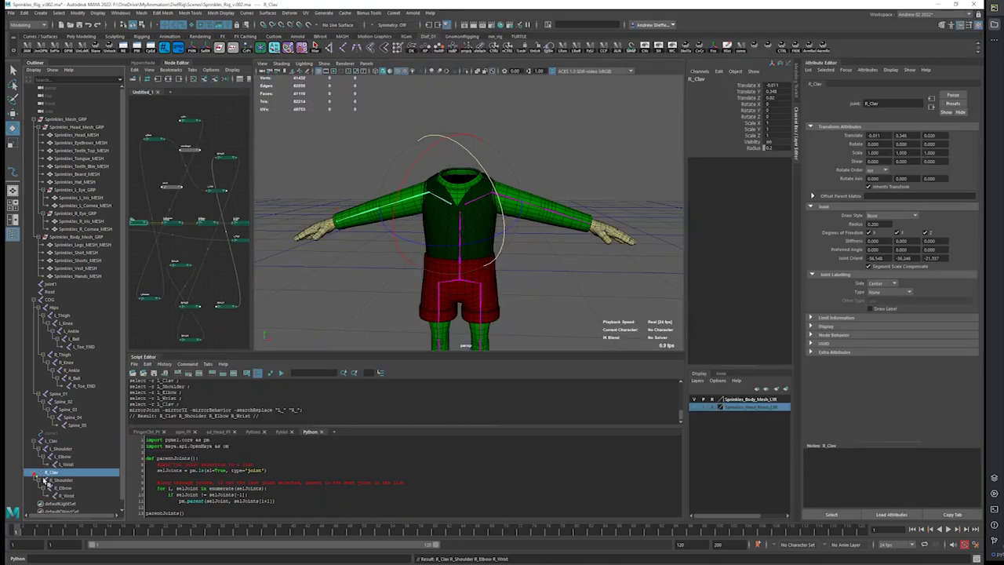
# Parent the R_Clav and L_Clav joints to Spine_05 and clear the selection.
pyautogui.keyDown('ctrl'); pyautogui.click(57, 441); pyautogui.keyUp('ctrl')
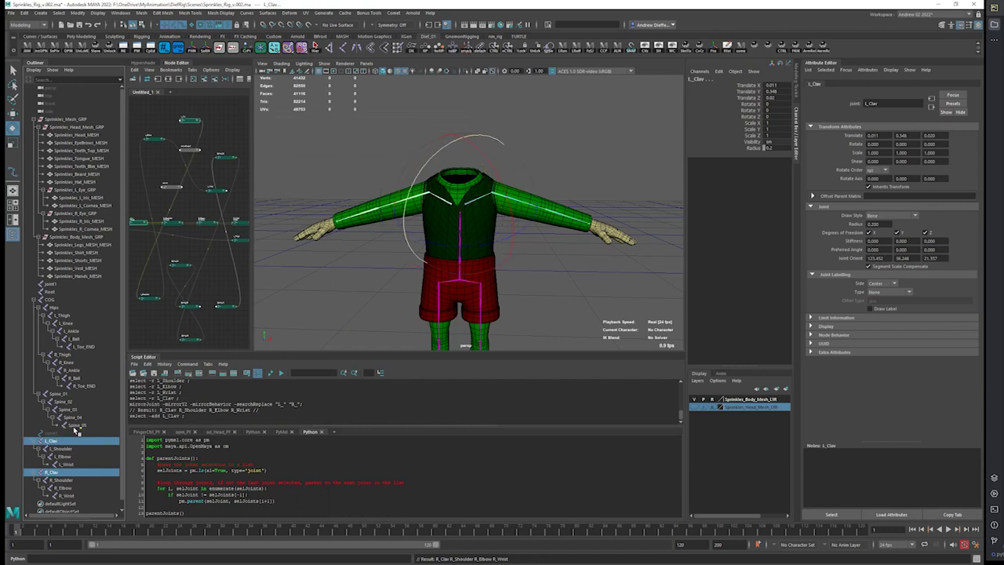
pyautogui.keyDown('ctrl'); pyautogui.click(84, 425); pyautogui.keyUp('ctrl')
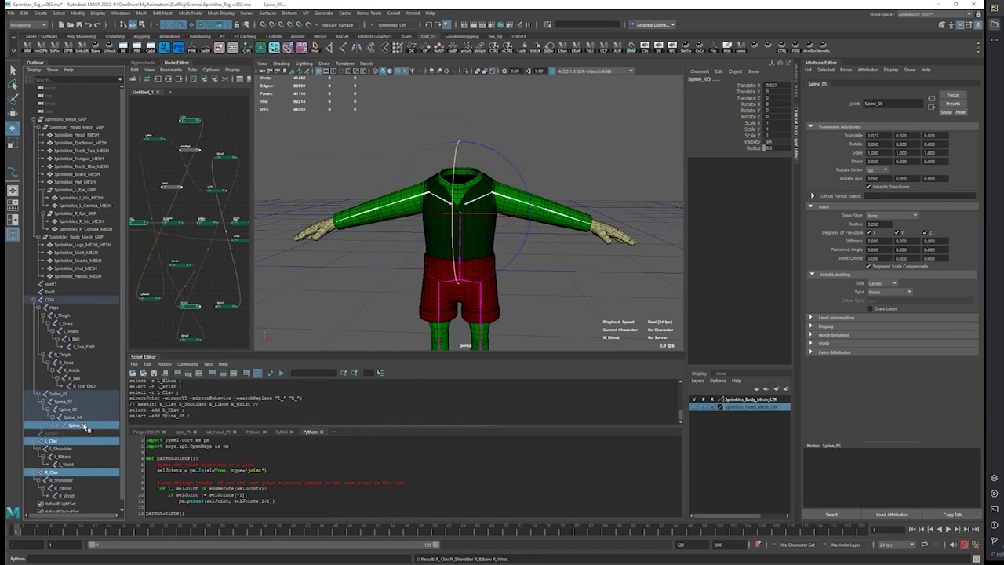
pyautogui.press('p')
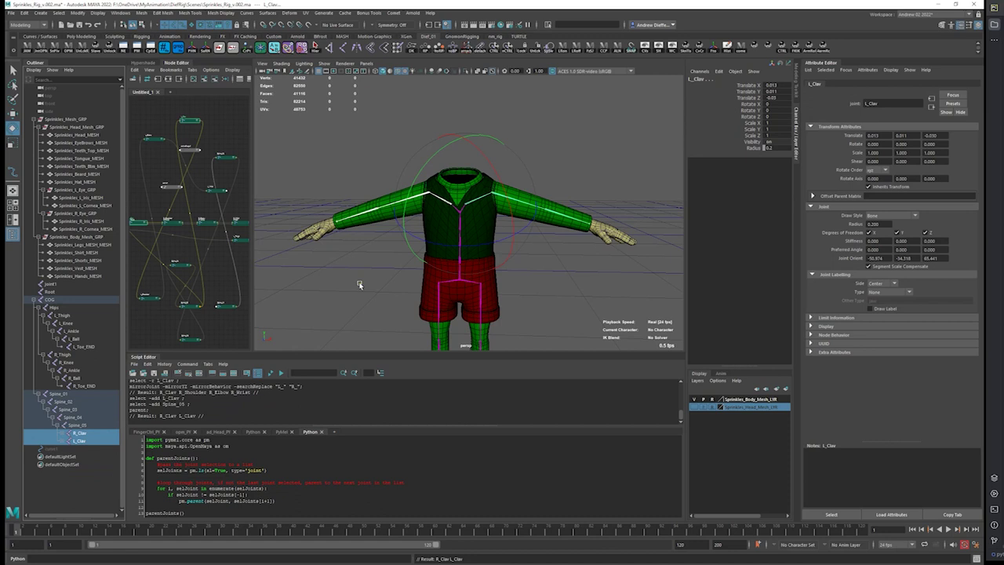
pyautogui.click(359, 284)
# In the front view, duplicate joint1 and move the copy up to the base of the neck, at about Y 0.385.
pyautogui.keyDown('alt'); pyautogui.moveTo(366, 289); pyautogui.dragTo(387, 311); pyautogui.keyUp('alt')
pyautogui.press('space')
pyautogui.keyDown('alt'); pyautogui.moveTo(365, 291); pyautogui.dragTo(441, 178, button='middle'); pyautogui.keyUp('alt')
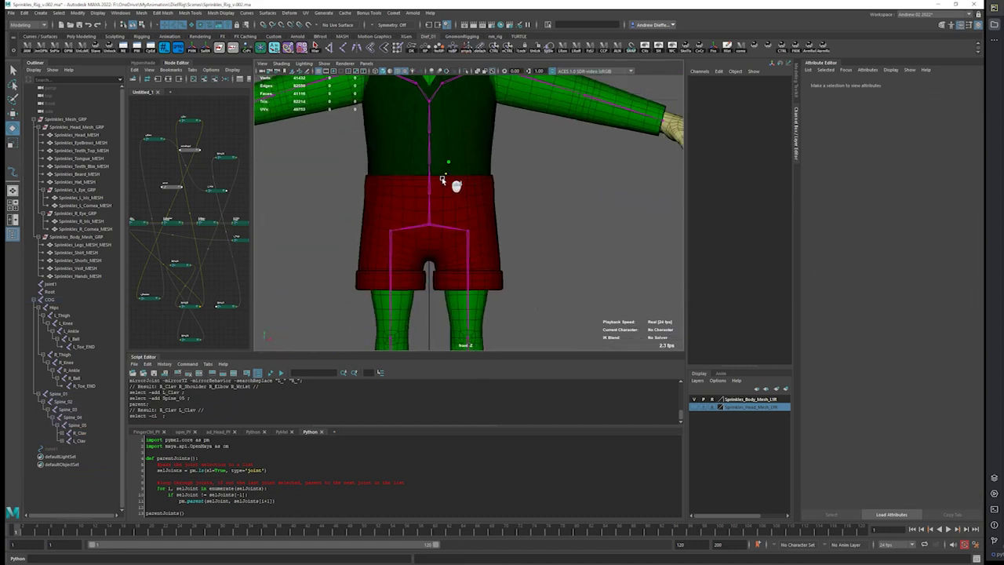
pyautogui.scroll(-5, 442, 180)
pyautogui.click(50, 284)
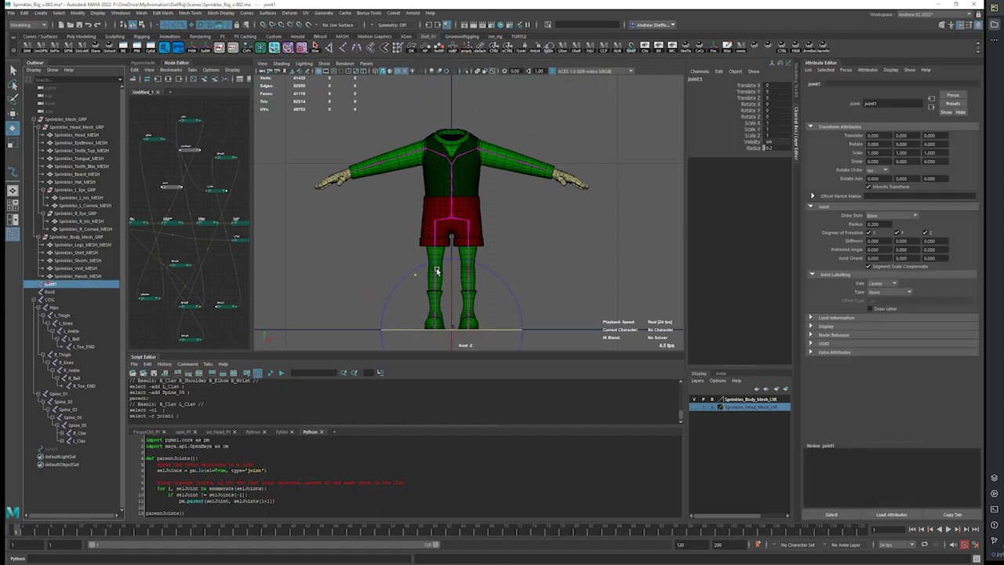
pyautogui.press('w')
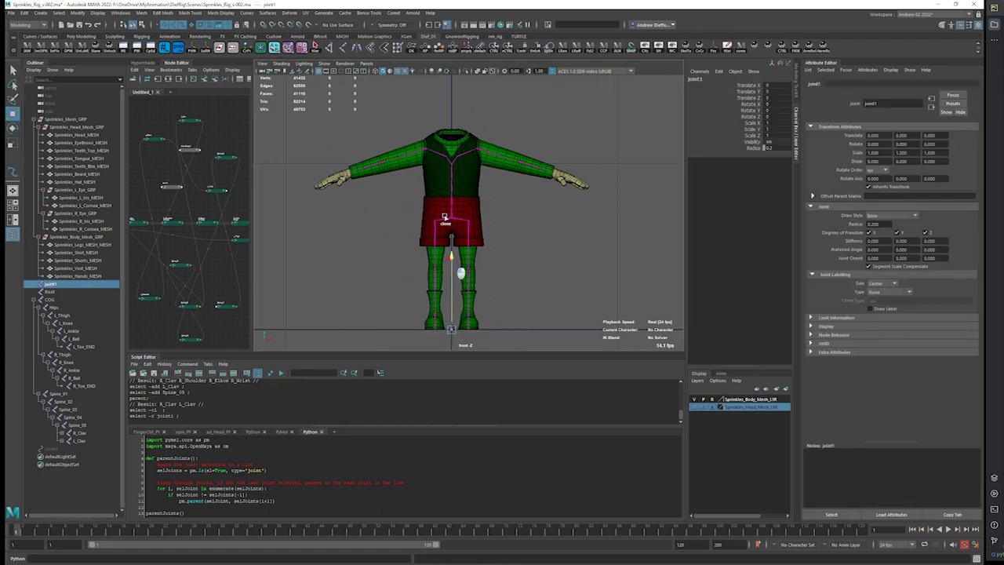
pyautogui.click(444, 102)
pyautogui.moveTo(444, 101); pyautogui.dragTo(457, 86)
pyautogui.keyDown('alt'); pyautogui.moveTo(467, 111); pyautogui.dragTo(463, 239, button='middle'); pyautogui.keyUp('alt')
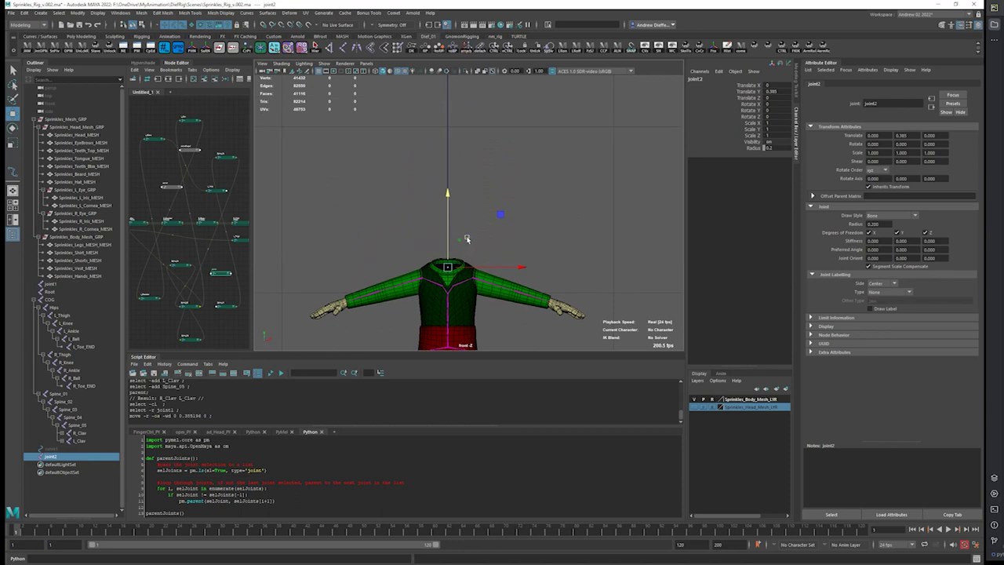
# Show the Sprinkles_Head_Mesh_LYR layer and, in the side view, move the neck-base joint back to about Z -0.007.
pyautogui.click(694, 408)
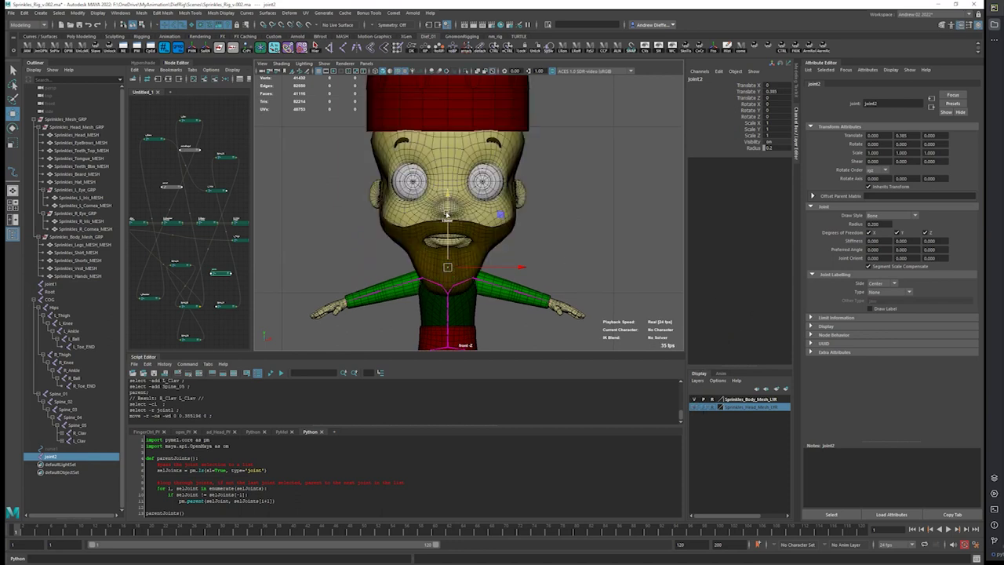
pyautogui.press('space')
pyautogui.moveTo(455, 220); pyautogui.dragTo(492, 215)
pyautogui.keyDown('alt'); pyautogui.moveTo(418, 129); pyautogui.dragTo(441, 261); pyautogui.keyUp('alt')
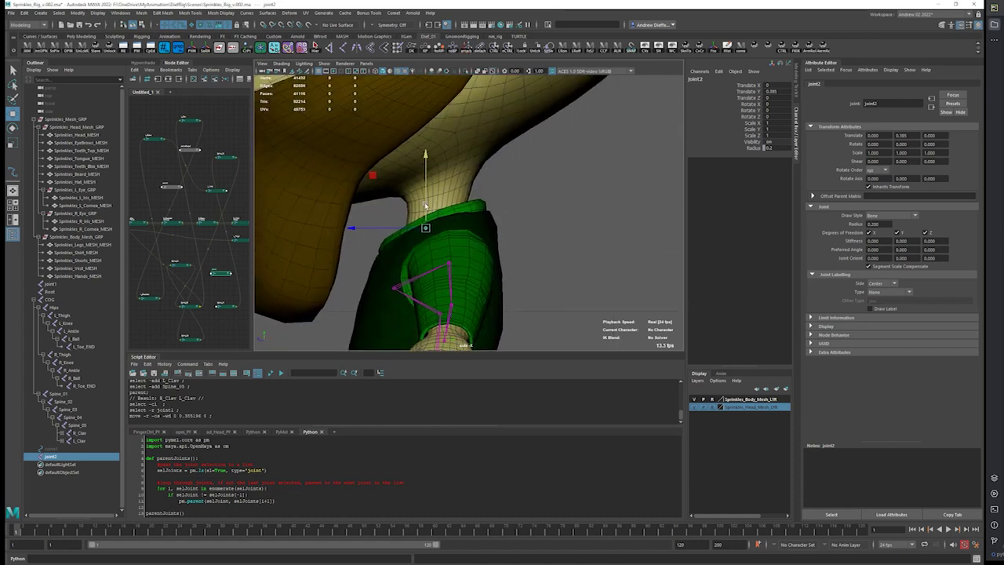
pyautogui.moveTo(352, 228); pyautogui.dragTo(365, 225)
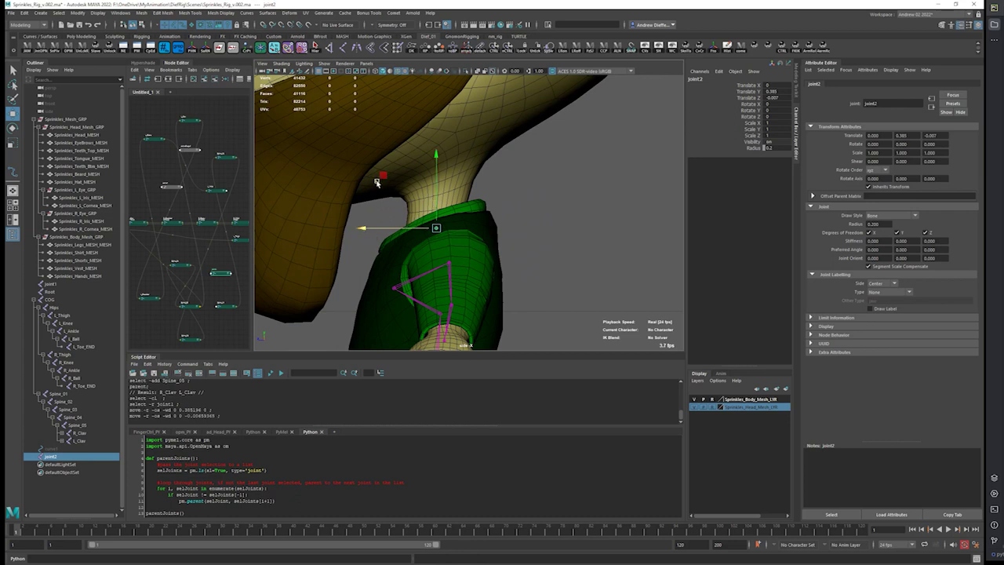
# Duplicate the neck joint twice upward, to the head base at about Y 0.428, Z -0.013 and above the skull at Y 0.801.
pyautogui.keyDown('shift'); pyautogui.moveTo(399, 147); pyautogui.dragTo(390, 118); pyautogui.keyUp('shift')
pyautogui.moveTo(390, 120); pyautogui.dragTo(394, 109, button='middle')
pyautogui.moveTo(457, 123)
pyautogui.keyDown('alt'); pyautogui.mouseDown(button='middle')
pyautogui.moveTo(474, 202)
pyautogui.moveTo(507, 183)
pyautogui.moveTo(516, 264)
pyautogui.moveTo(481, 91)
pyautogui.mouseUp(button='middle'); pyautogui.keyUp('alt')
pyautogui.scroll(-5, 473, 203)
pyautogui.scroll(-3, 471, 203)
pyautogui.scroll(-3, 516, 264)
# Take the Sprinkles_Head_Mesh_LYR layer out of reference mode and hide the character's hat mesh.
pyautogui.click(477, 238)
pyautogui.click(500, 105)
pyautogui.hotkey('ctrl', 'h')
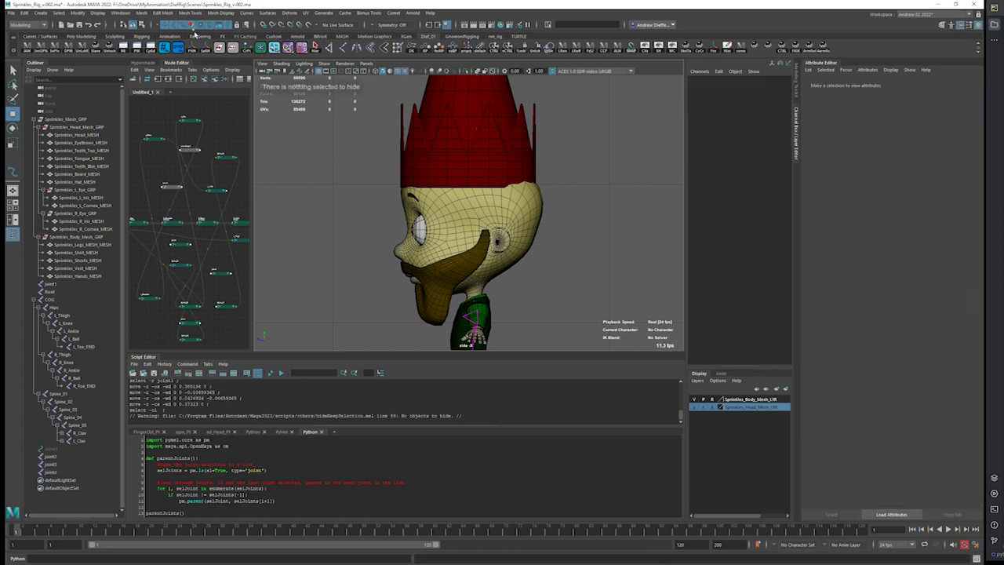
pyautogui.click(712, 407)
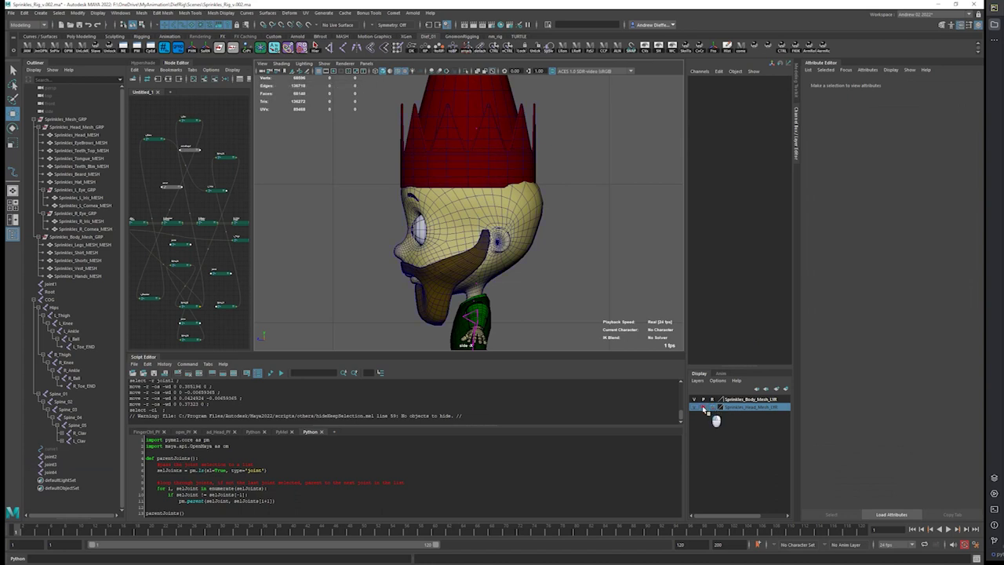
pyautogui.click(471, 165)
pyautogui.hotkey('ctrl', 'h')
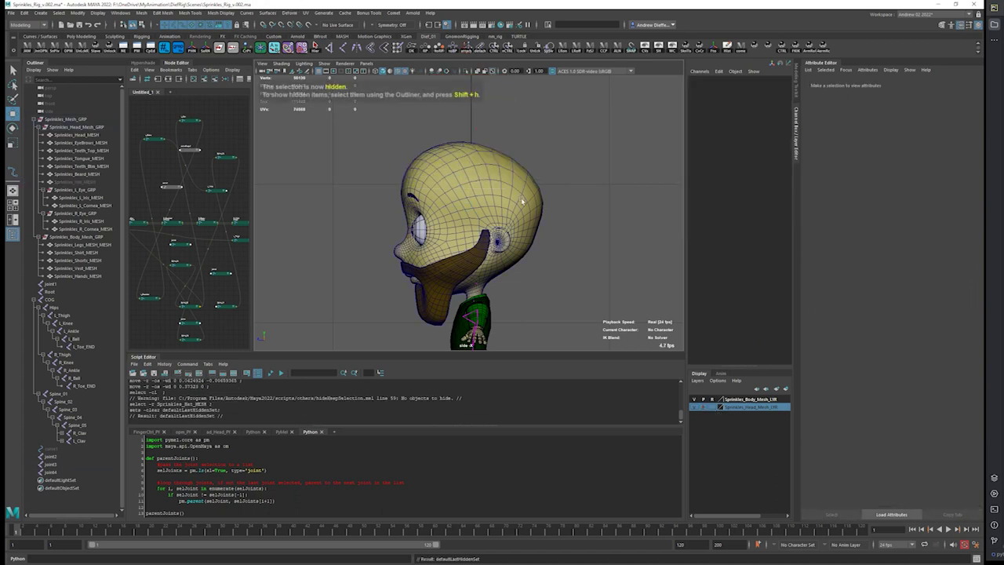
# Lower the head-top joint, joint4, by about 0.035 onto the crown of the head.
pyautogui.click(474, 129)
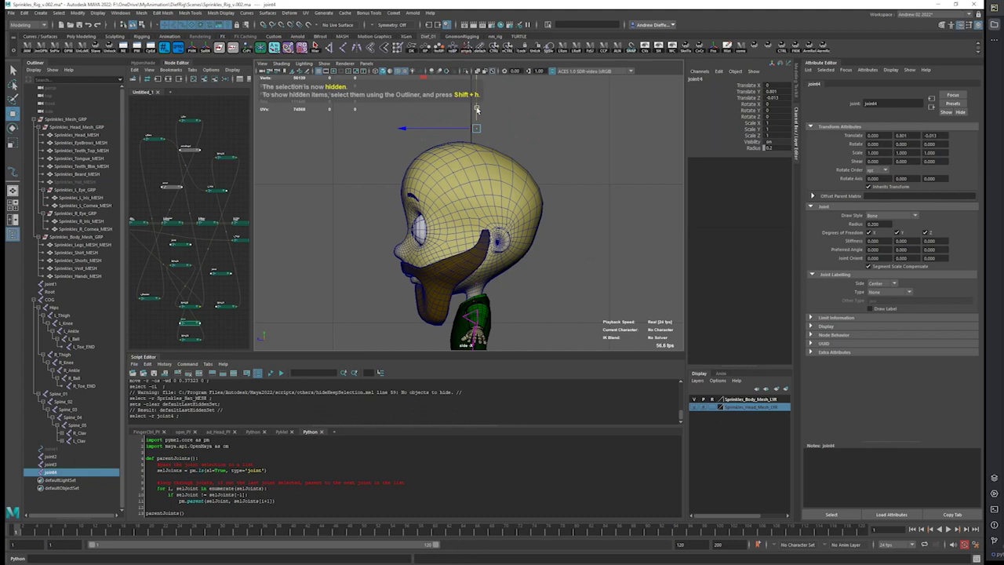
pyautogui.hotkey('ctrl', 'z')
pyautogui.keyDown('shift'); pyautogui.moveTo(477, 123); pyautogui.dragTo(492, 142); pyautogui.keyUp('shift')
pyautogui.click(469, 108)
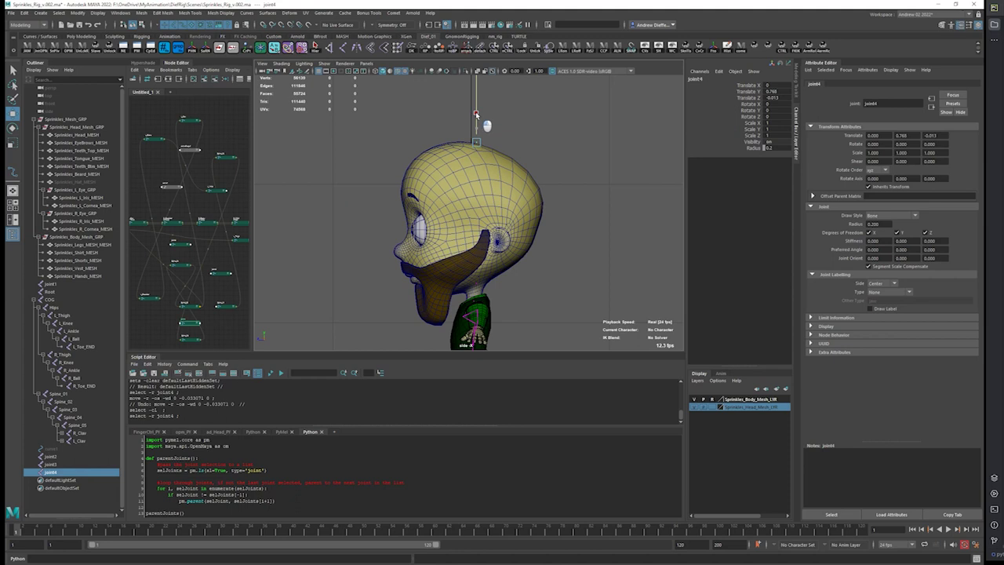
pyautogui.moveTo(475, 111); pyautogui.dragTo(474, 114)
# Select joint4, joint3 and joint2 in that order, run the parentJoints script to chain them, and clear the selection.
pyautogui.keyDown('ctrl'); pyautogui.click(51, 464); pyautogui.keyUp('ctrl')
pyautogui.keyDown('ctrl'); pyautogui.click(50, 456); pyautogui.keyUp('ctrl')
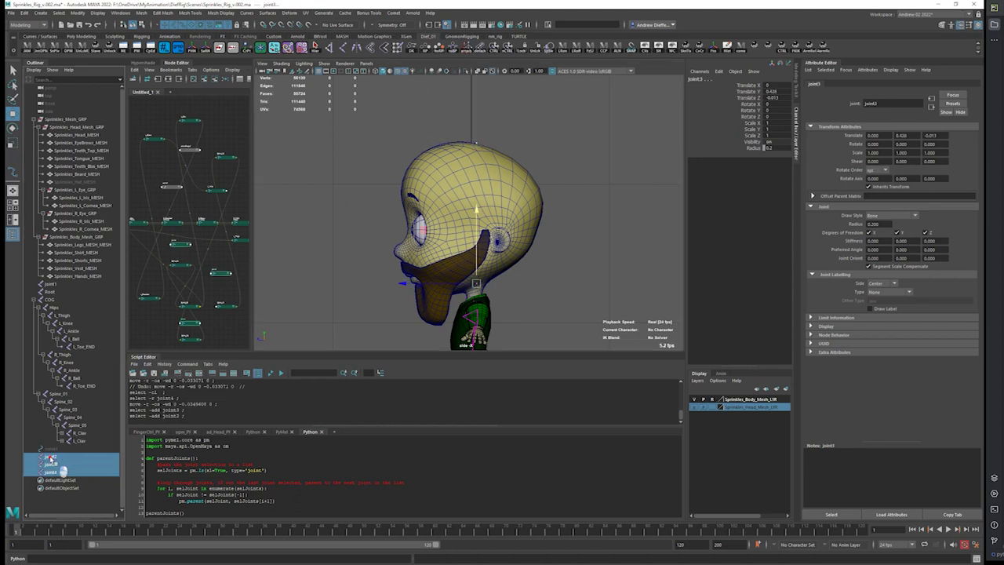
pyautogui.hotkey('ctrl', 'a')
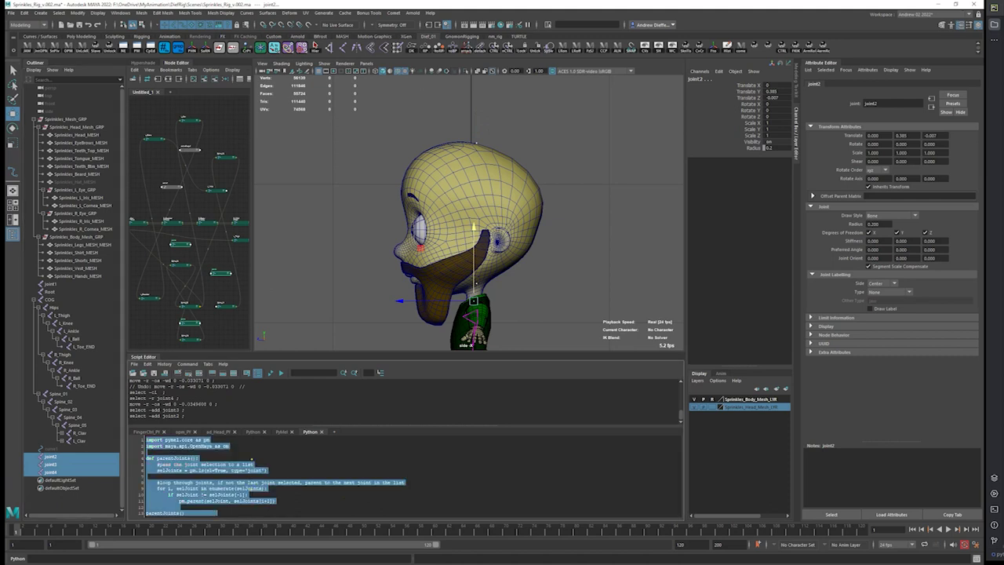
pyautogui.click(282, 374)
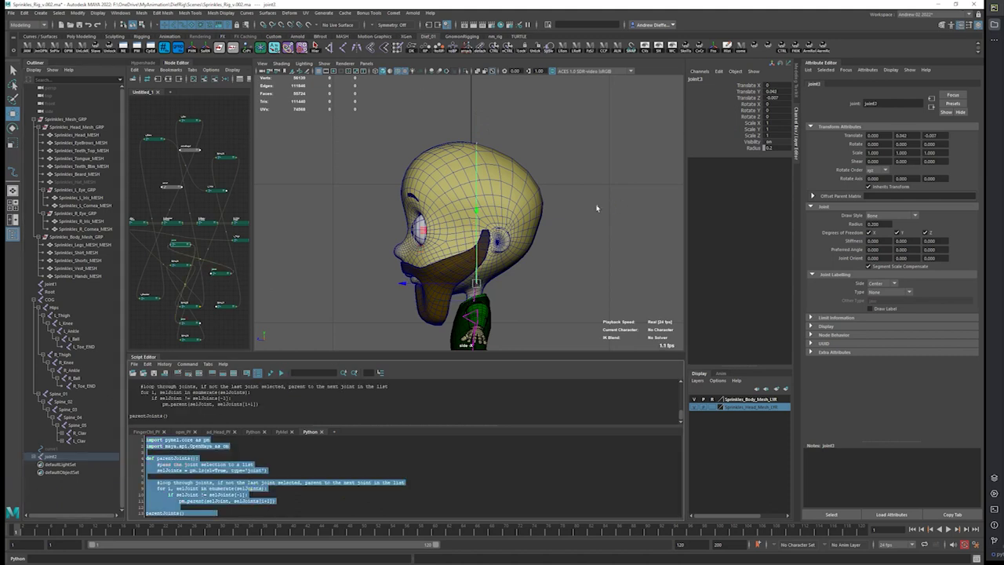
pyautogui.click(553, 277)
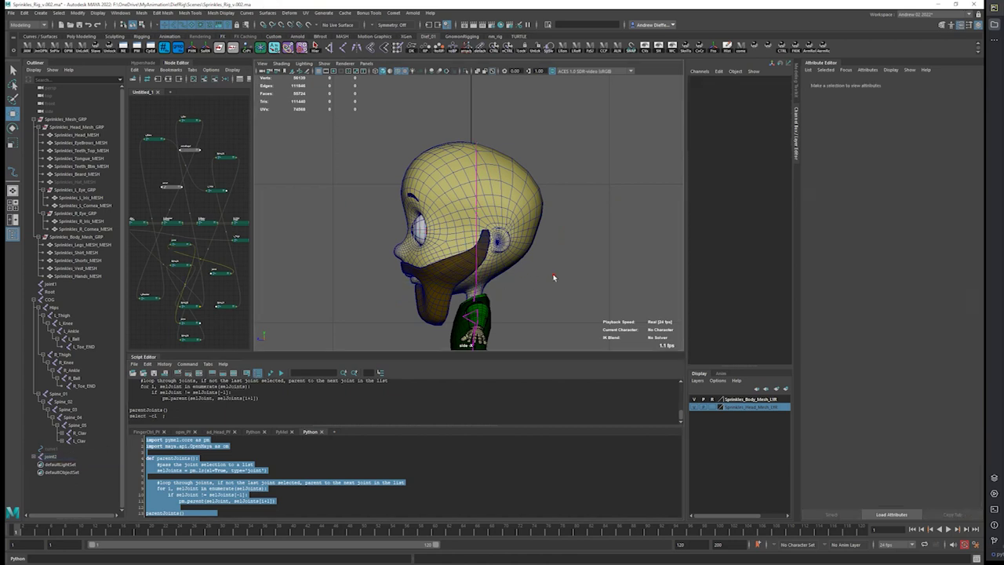
# Duplicate joint4 for a chin joint at about Y -0.001, Z 0.104, and duplicate again for an eye joint at about Y 0.129, Z 0.126.
pyautogui.keyDown('alt'); pyautogui.moveTo(514, 296); pyautogui.dragTo(524, 257, button='middle'); pyautogui.keyUp('alt')
pyautogui.scroll(1, 525, 257)
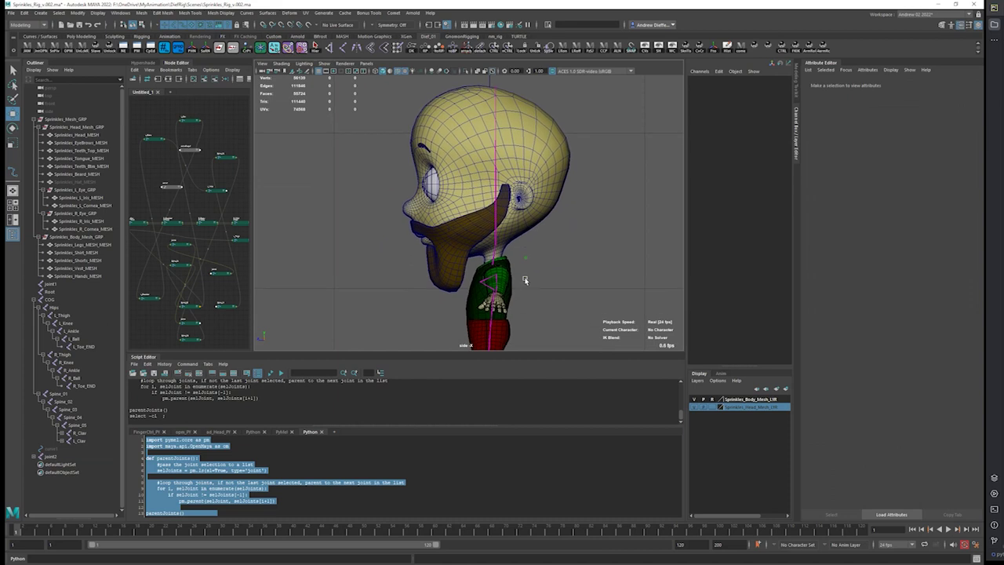
pyautogui.click(37, 458)
pyautogui.click(60, 471)
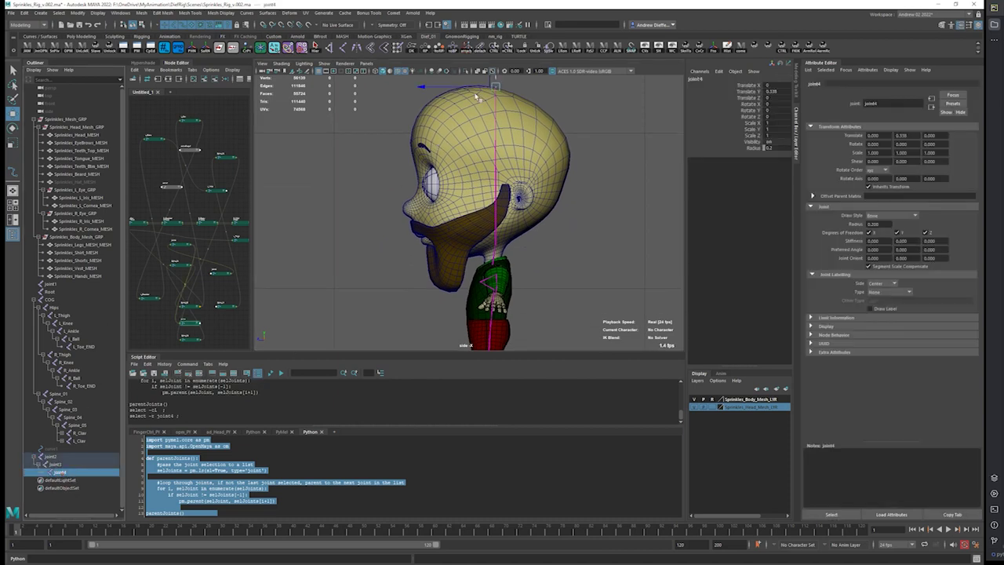
pyautogui.keyDown('alt'); pyautogui.moveTo(475, 96); pyautogui.dragTo(485, 164, button='middle'); pyautogui.keyUp('alt')
pyautogui.moveTo(452, 102)
pyautogui.keyDown('shift'); pyautogui.mouseDown()
pyautogui.moveTo(385, 213)
pyautogui.moveTo(389, 199)
pyautogui.mouseUp(); pyautogui.keyUp('shift')
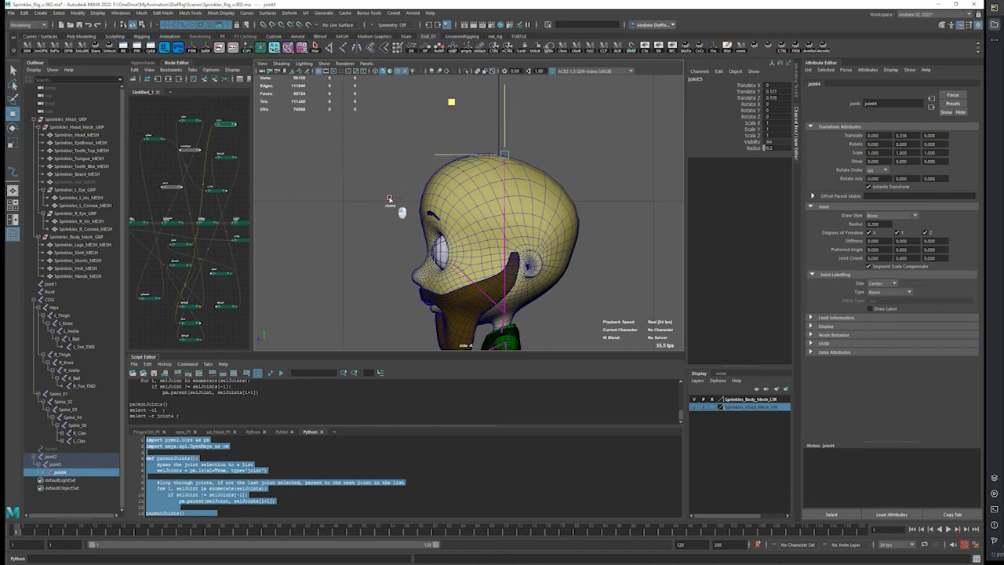
pyautogui.moveTo(389, 199); pyautogui.dragTo(401, 261, button='middle')
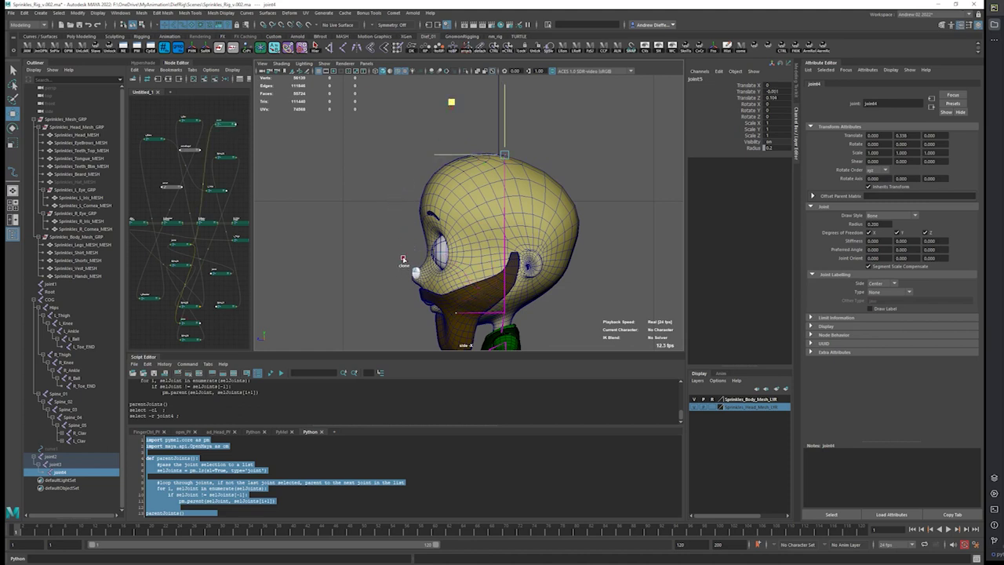
pyautogui.moveTo(403, 258)
pyautogui.keyDown('shift'); pyautogui.mouseDown()
pyautogui.moveTo(383, 204)
pyautogui.moveTo(392, 202)
pyautogui.mouseUp(); pyautogui.keyUp('shift')
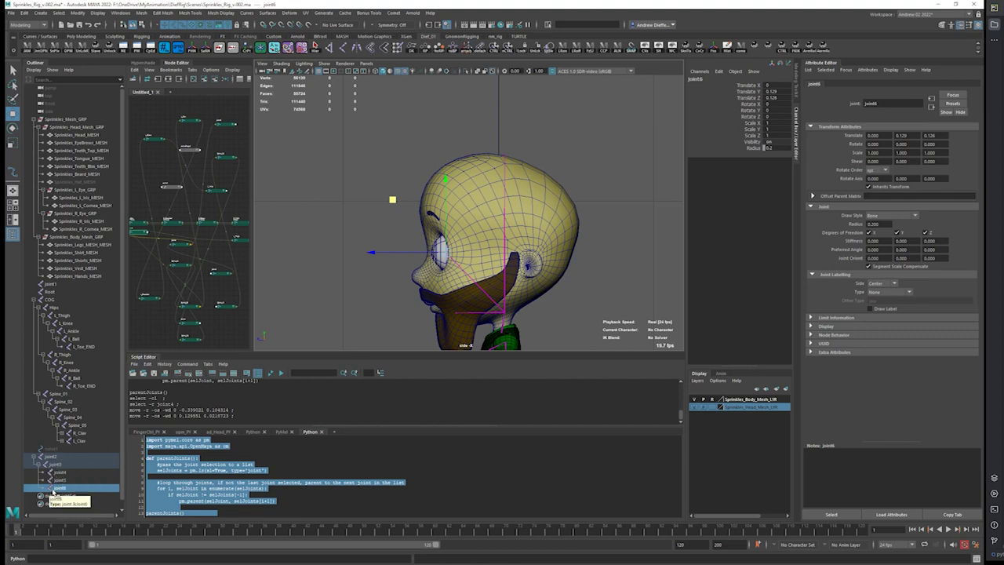
# Unparent joint6 and joint5 from joint3 to the world level, and duplicate joint6.
pyautogui.hotkey('shift', 'p')
pyautogui.click(61, 480)
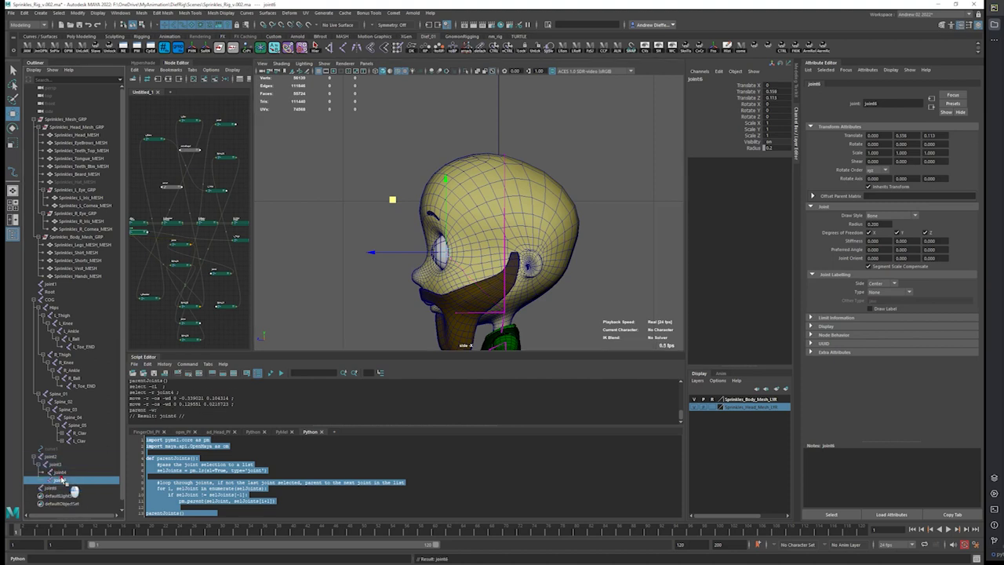
pyautogui.hotkey('shift', 'p')
pyautogui.click(55, 481)
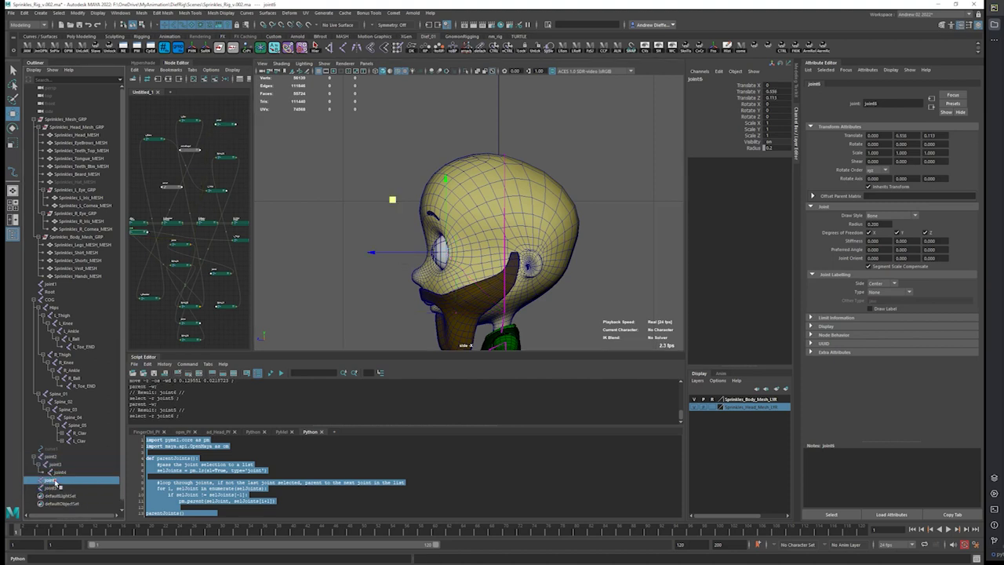
pyautogui.hotkey('ctrl', 'd')
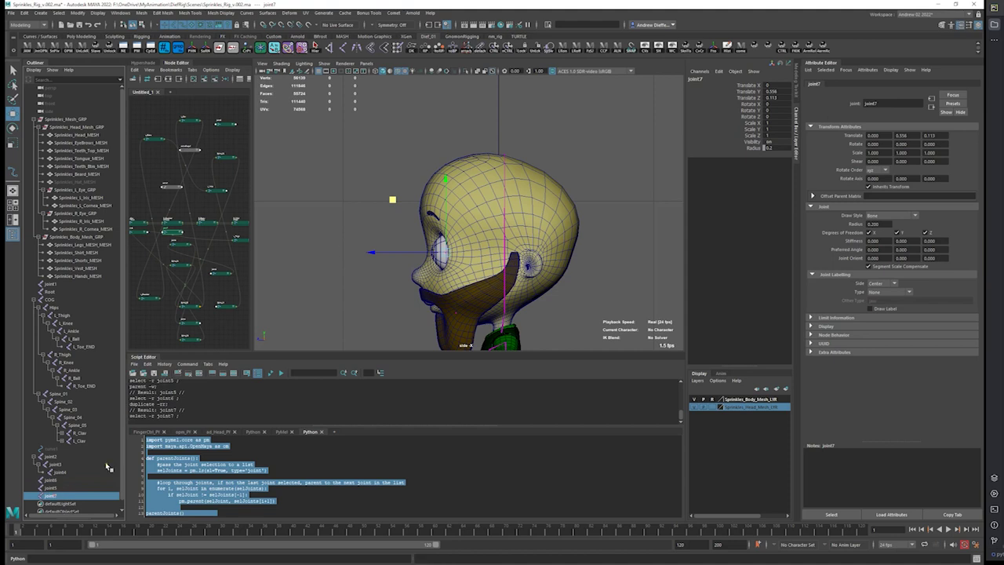
# Centre joint6 between joint4 and joint3 with a temporary point constraint, and lower it by about 0.098.
pyautogui.click(60, 473)
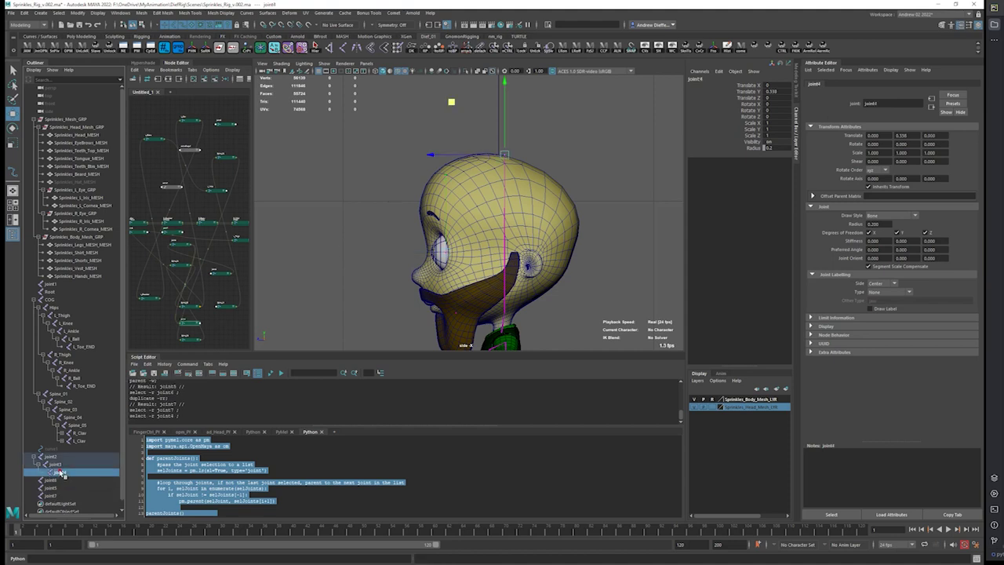
pyautogui.keyDown('ctrl'); pyautogui.click(53, 465); pyautogui.keyUp('ctrl')
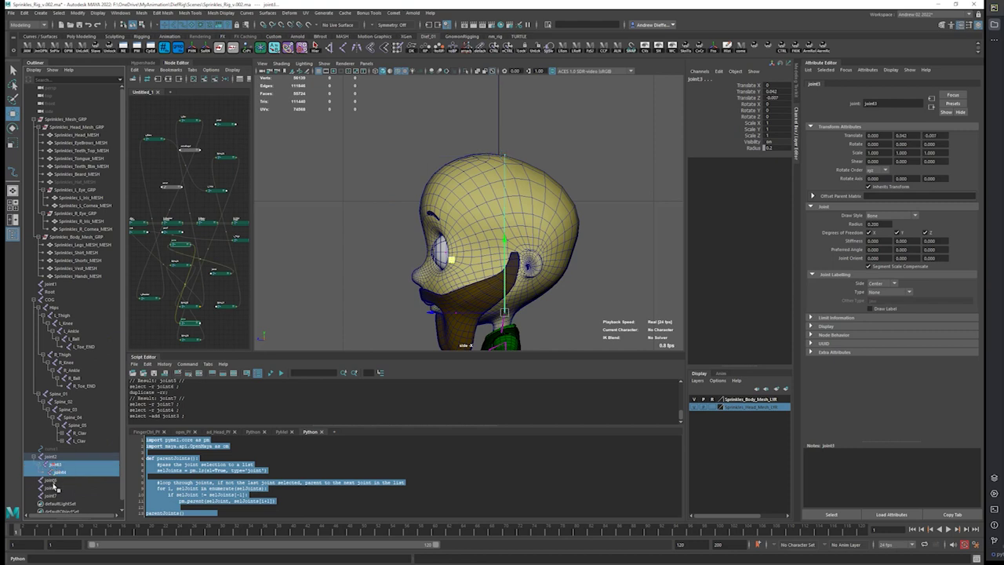
pyautogui.keyDown('ctrl'); pyautogui.click(53, 480); pyautogui.keyUp('ctrl')
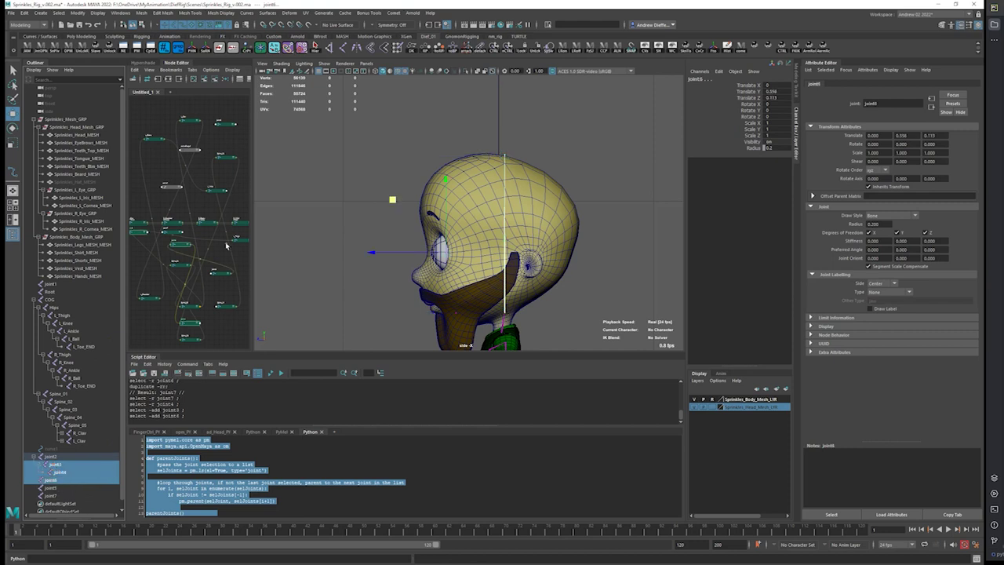
pyautogui.press('space')
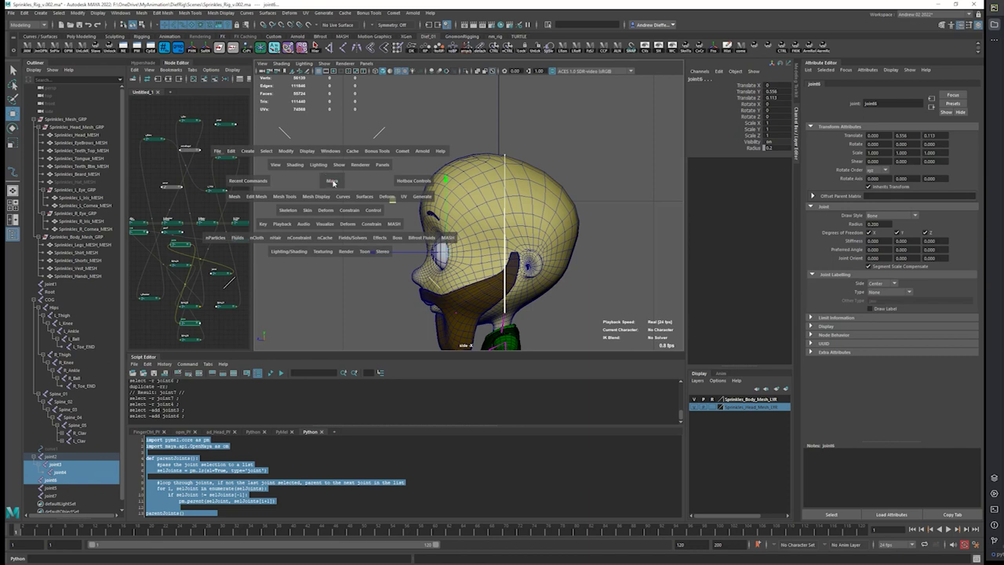
pyautogui.moveTo(353, 210); pyautogui.dragTo(377, 237)
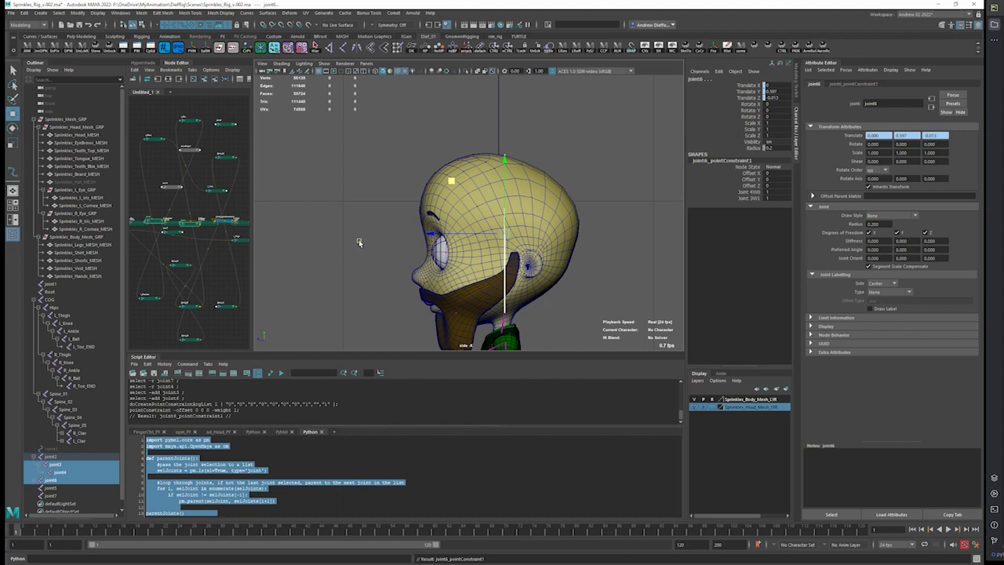
pyautogui.click(34, 480)
pyautogui.click(74, 486)
pyautogui.press('Delete')
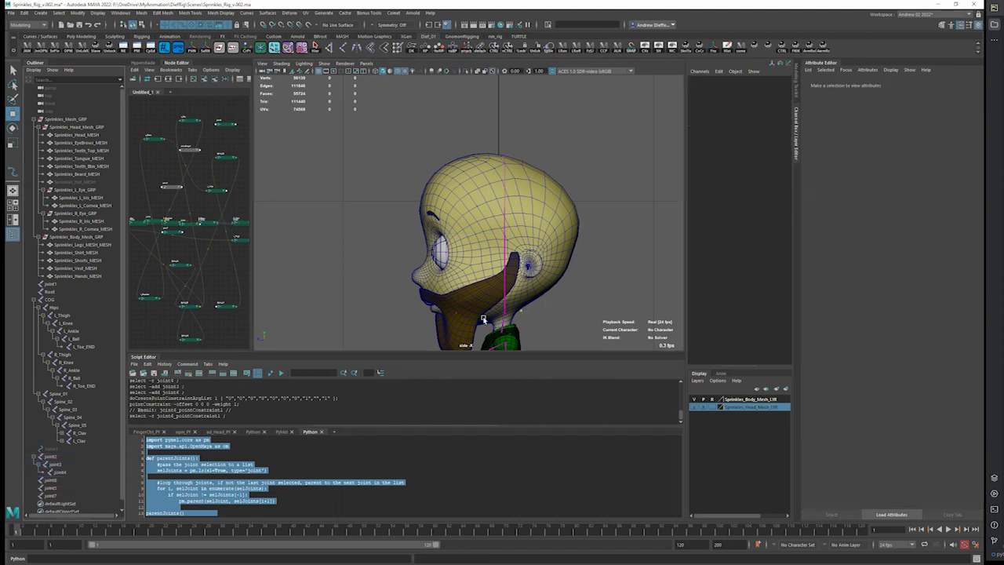
pyautogui.click(49, 480)
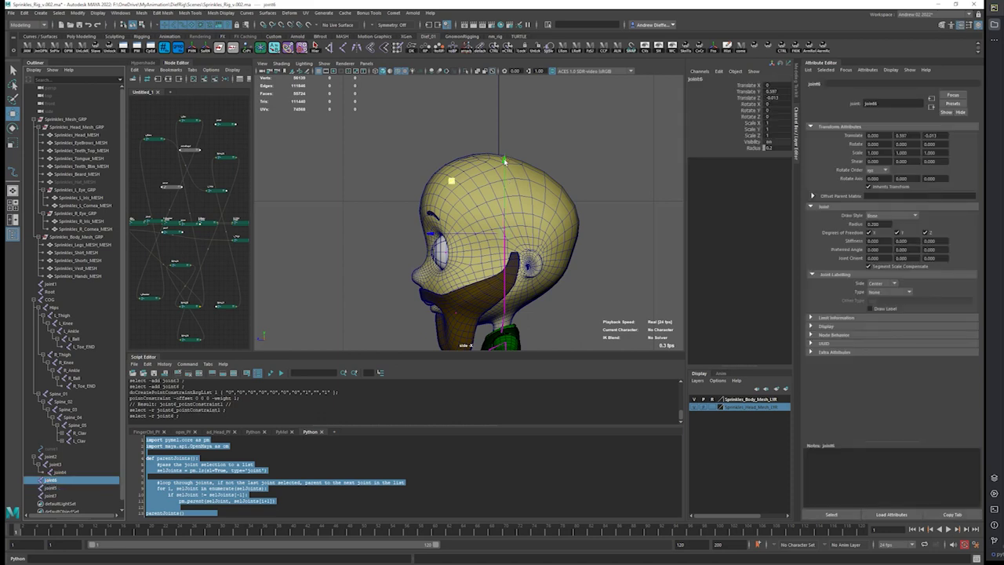
pyautogui.moveTo(505, 161); pyautogui.dragTo(506, 206)
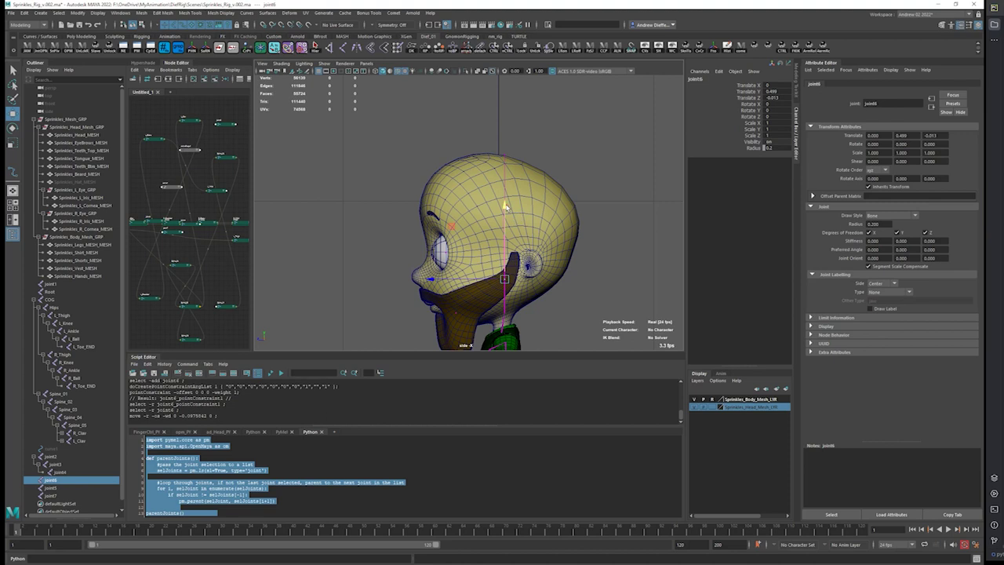
# Parent joint5, joint7 and joint4 under joint6, and parent joint6 under joint3.
pyautogui.click(49, 488)
pyautogui.keyDown('shift'); pyautogui.click(50, 494); pyautogui.keyUp('shift')
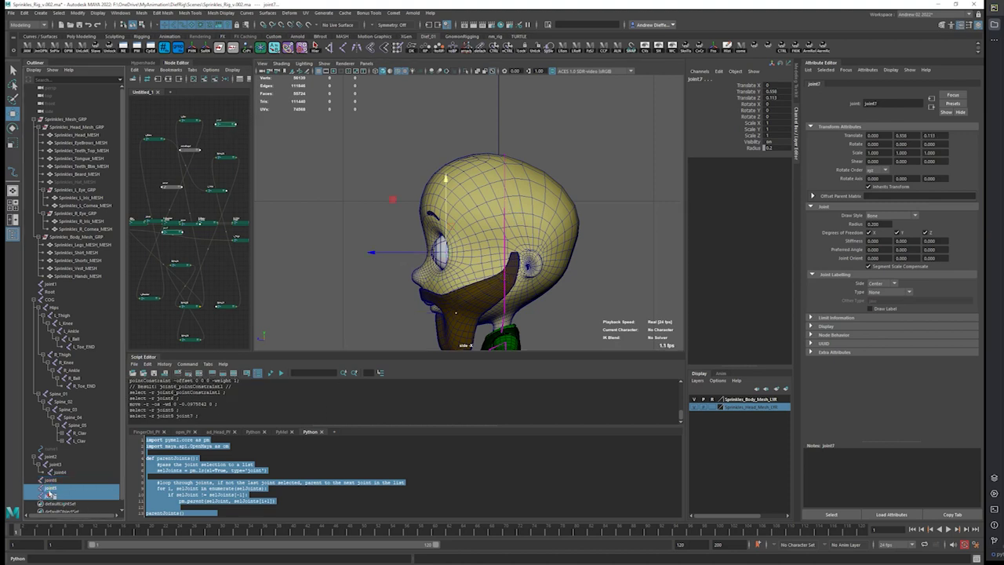
pyautogui.moveTo(48, 490)
pyautogui.mouseDown(button='middle')
pyautogui.moveTo(50, 481)
pyautogui.moveTo(65, 489)
pyautogui.moveTo(59, 472)
pyautogui.moveTo(63, 484)
pyautogui.mouseUp(button='middle')
pyautogui.click(51, 480)
pyautogui.click(59, 472)
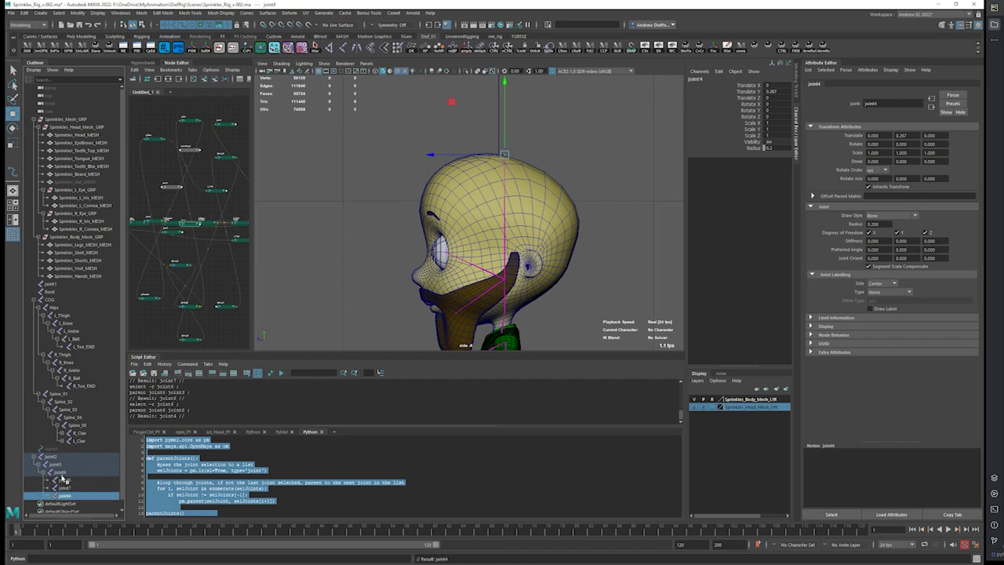
# Isolate Sprinkles_L_Eye_GRP in the side view and clear the selection.
pyautogui.scroll(4, 526, 325)
pyautogui.keyDown('alt'); pyautogui.moveTo(527, 325); pyautogui.dragTo(517, 272, button='middle'); pyautogui.keyUp('alt')
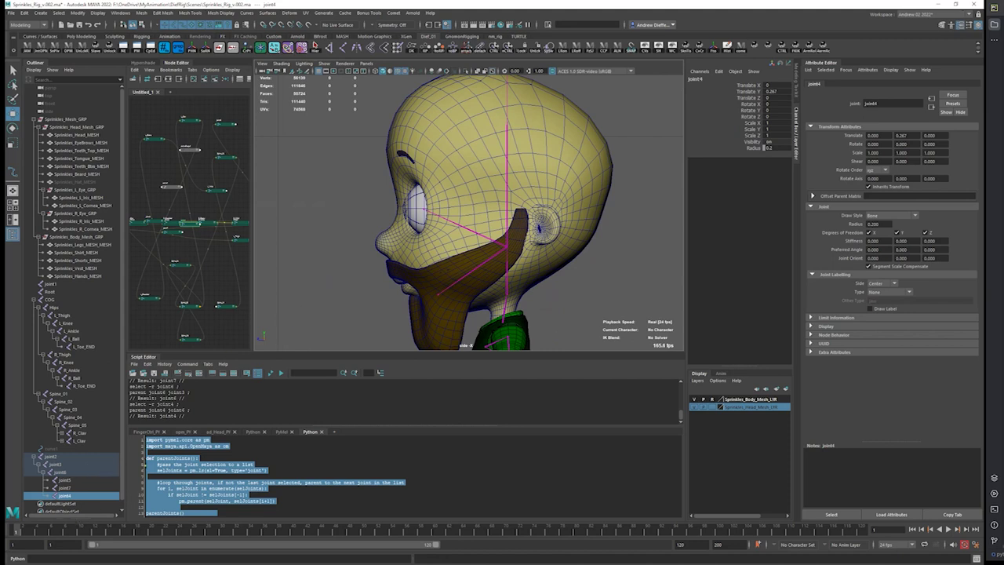
pyautogui.click(69, 190)
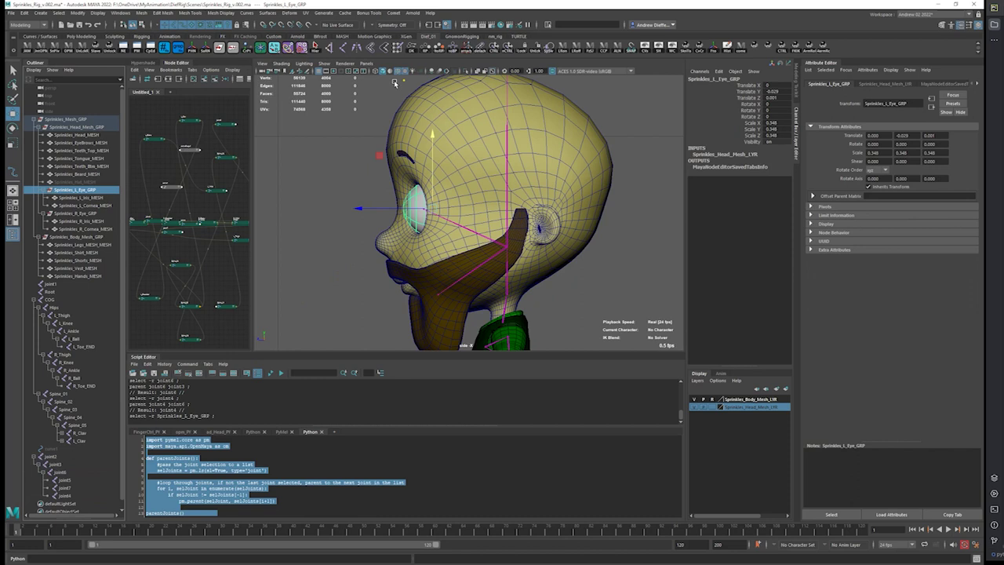
pyautogui.click(464, 73)
pyautogui.scroll(5, 372, 206)
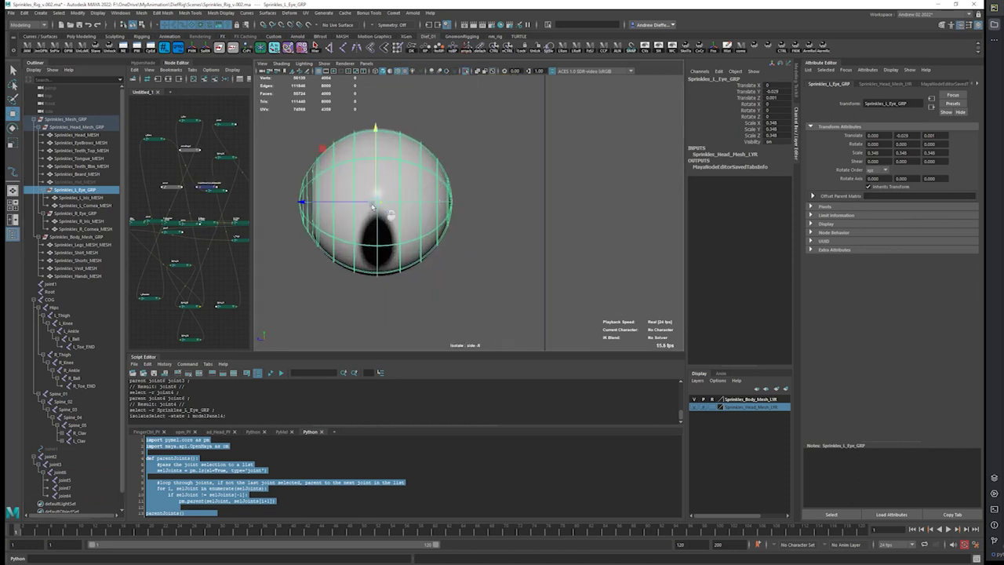
pyautogui.keyDown('alt'); pyautogui.moveTo(372, 206); pyautogui.dragTo(381, 226, button='right'); pyautogui.keyUp('alt')
pyautogui.keyDown('alt'); pyautogui.moveTo(381, 227); pyautogui.dragTo(449, 249, button='middle'); pyautogui.keyUp('alt')
pyautogui.moveTo(449, 249)
pyautogui.keyDown('alt'); pyautogui.mouseDown(button='right')
pyautogui.moveTo(479, 246)
pyautogui.moveTo(435, 247)
pyautogui.mouseUp(button='right'); pyautogui.keyUp('alt')
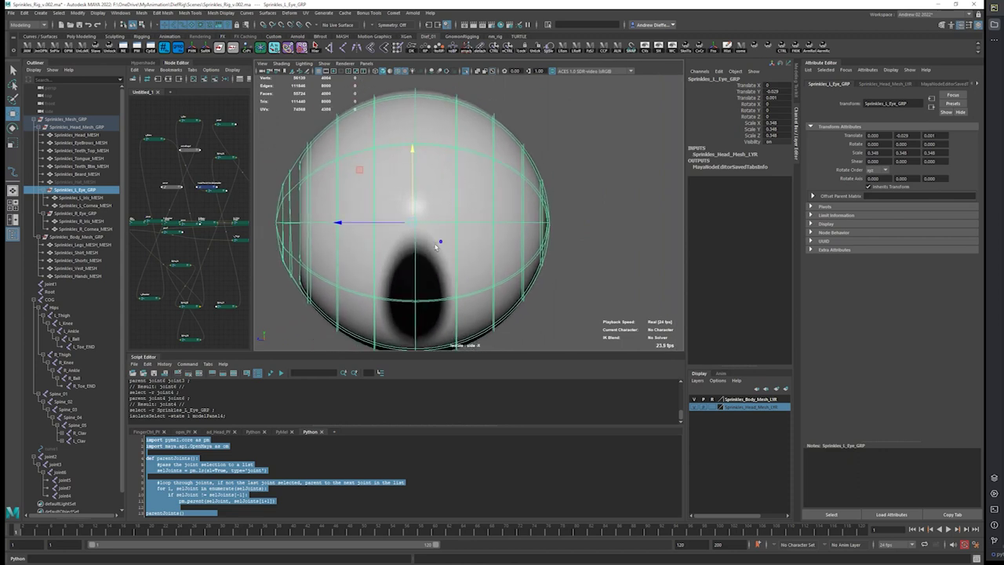
pyautogui.keyDown('alt'); pyautogui.moveTo(436, 246); pyautogui.dragTo(466, 242, button='middle'); pyautogui.keyUp('alt')
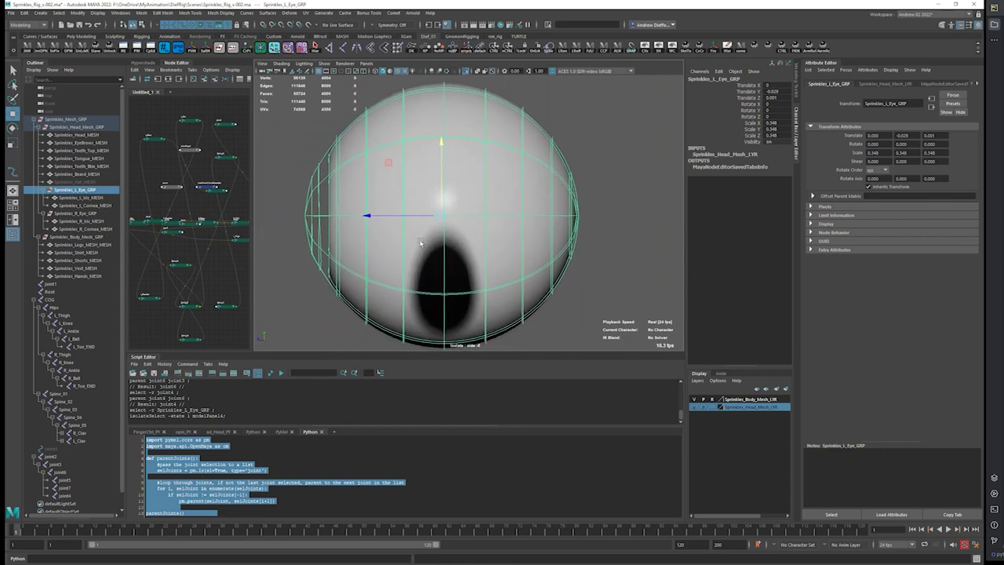
pyautogui.click(620, 186)
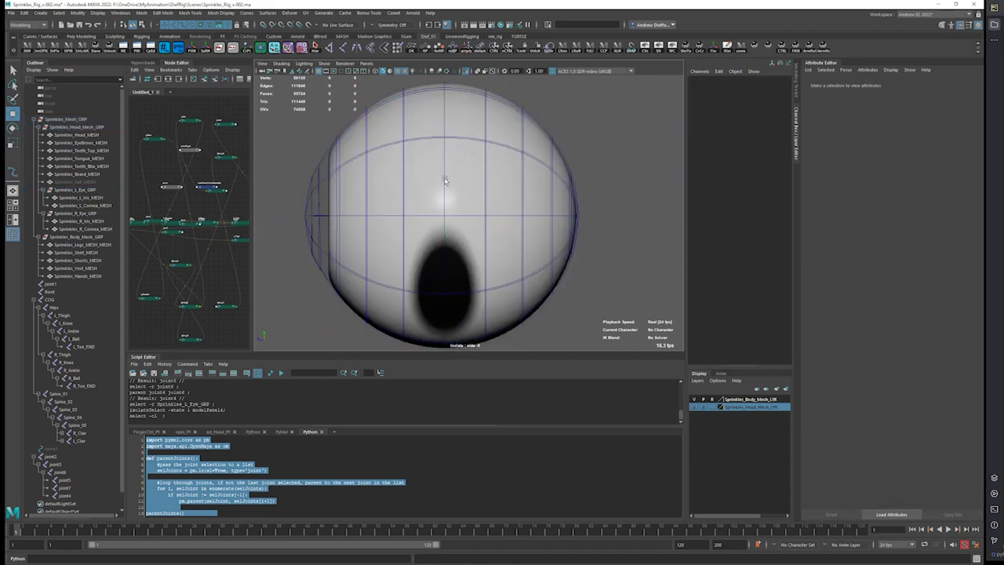
# Try to create a cluster from the middle vertical vertex loop of Sprinkles_L_Cornea_MESH.
pyautogui.moveTo(445, 181); pyautogui.dragTo(423, 189, button='right')
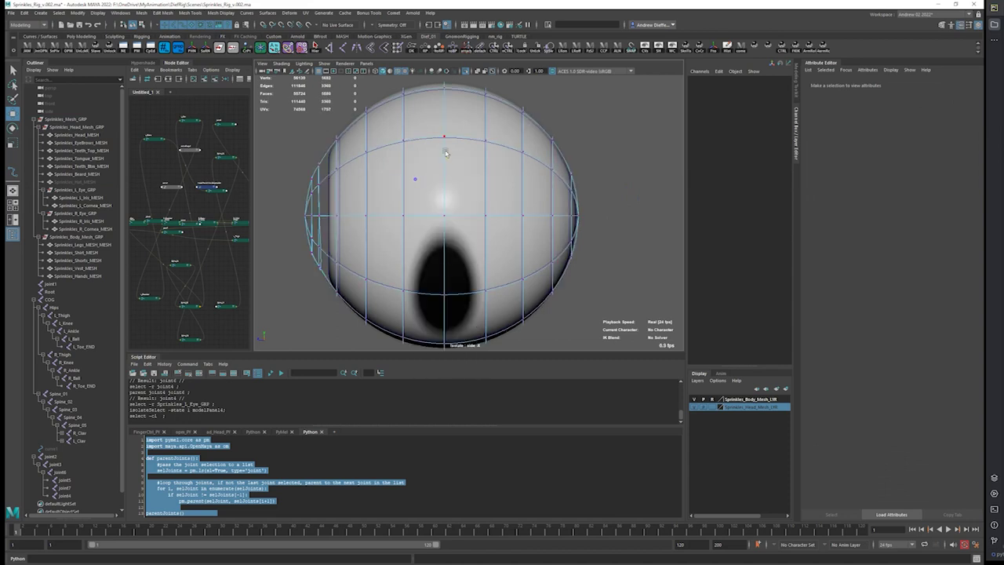
pyautogui.click(445, 139)
pyautogui.keyDown('shift'); pyautogui.doubleClick(445, 216); pyautogui.keyUp('shift')
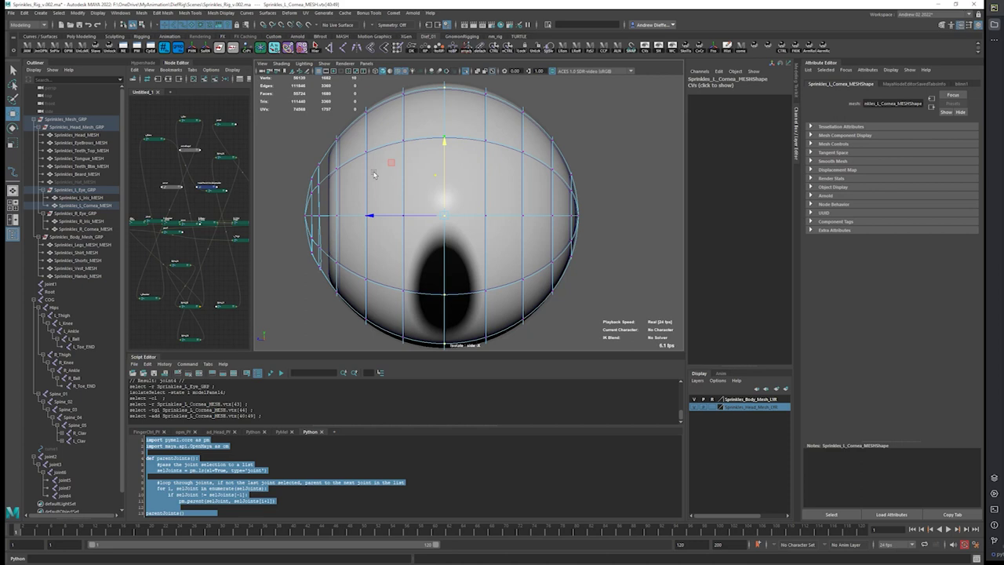
pyautogui.click(290, 13)
pyautogui.click(307, 47)
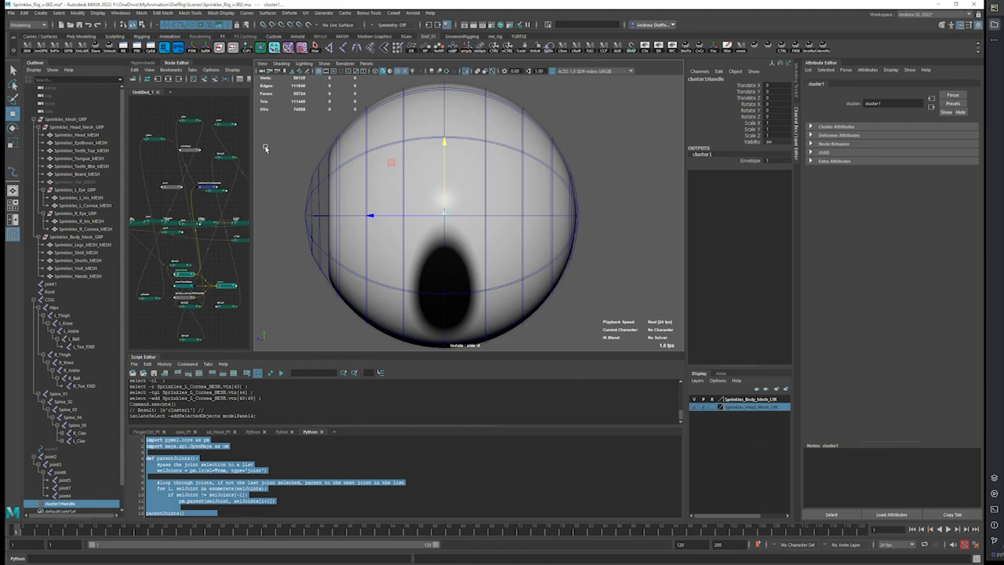
# Undo the creation of the cluster on the left cornea mesh.
pyautogui.keyDown('alt'); pyautogui.moveTo(272, 152); pyautogui.dragTo(278, 128, button='middle'); pyautogui.keyUp('alt')
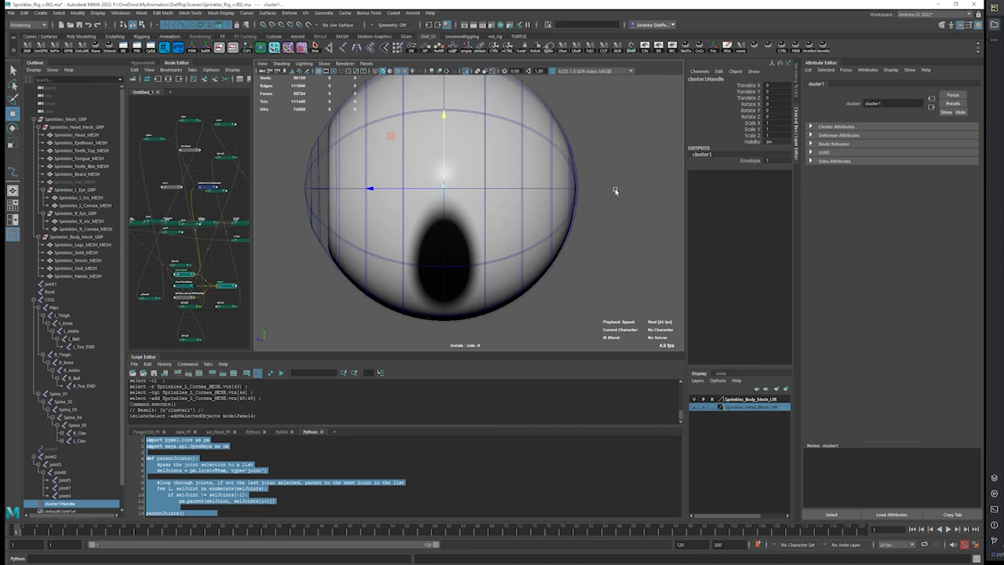
pyautogui.keyDown('alt'); pyautogui.moveTo(615, 191); pyautogui.dragTo(585, 242, button='middle'); pyautogui.keyUp('alt')
pyautogui.hotkey('ctrl', 'z')
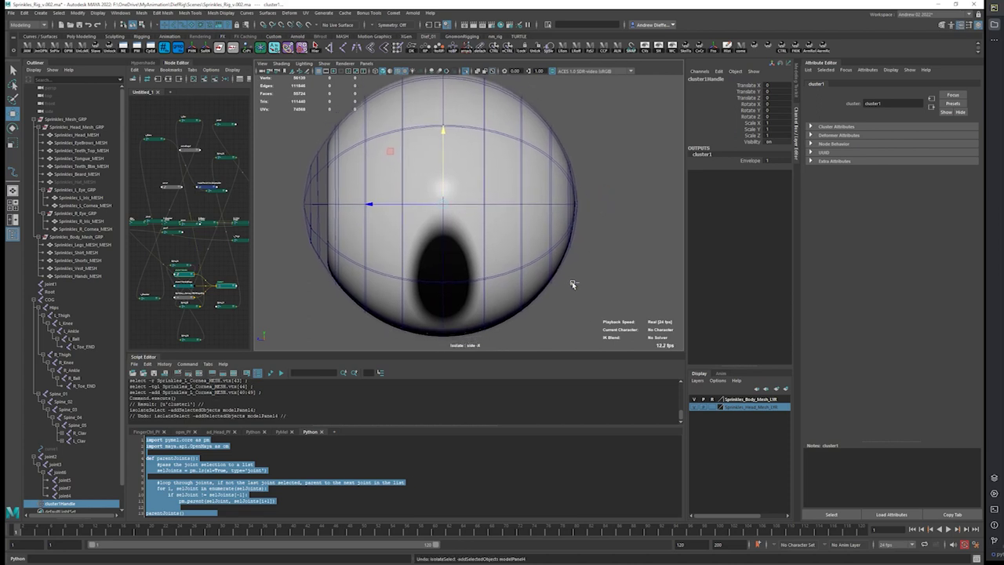
pyautogui.hotkey('ctrl', 'z')
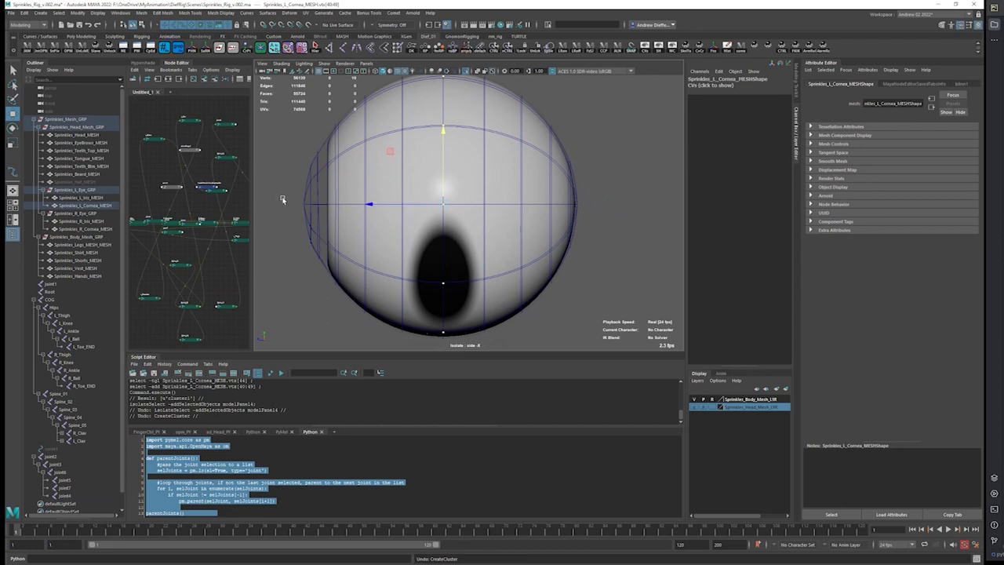
# Switch Sprinkles_L_Cornea_MESH to vertex selection with the Modeling Toolkit.
pyautogui.click(796, 76)
pyautogui.click(721, 90)
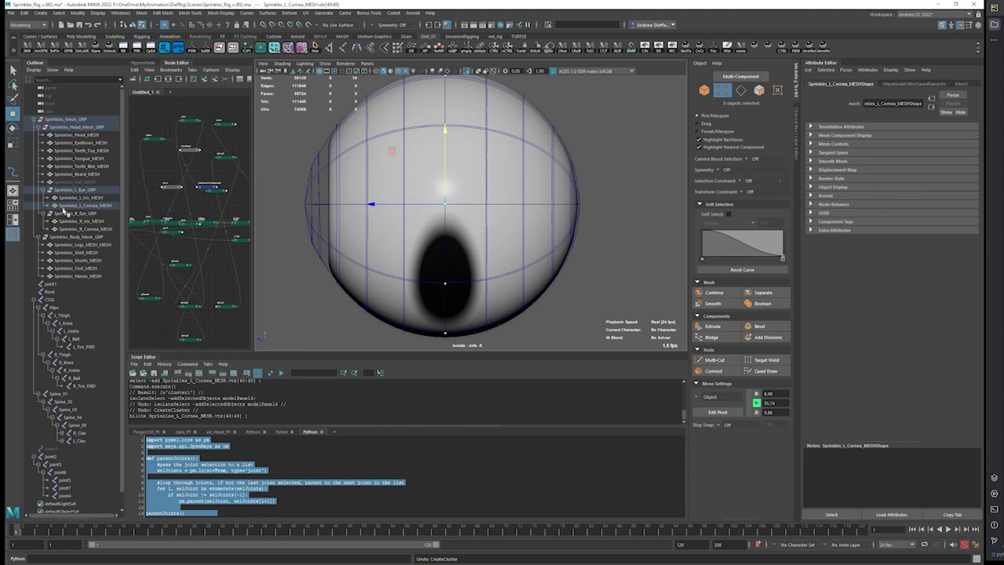
pyautogui.click(64, 205)
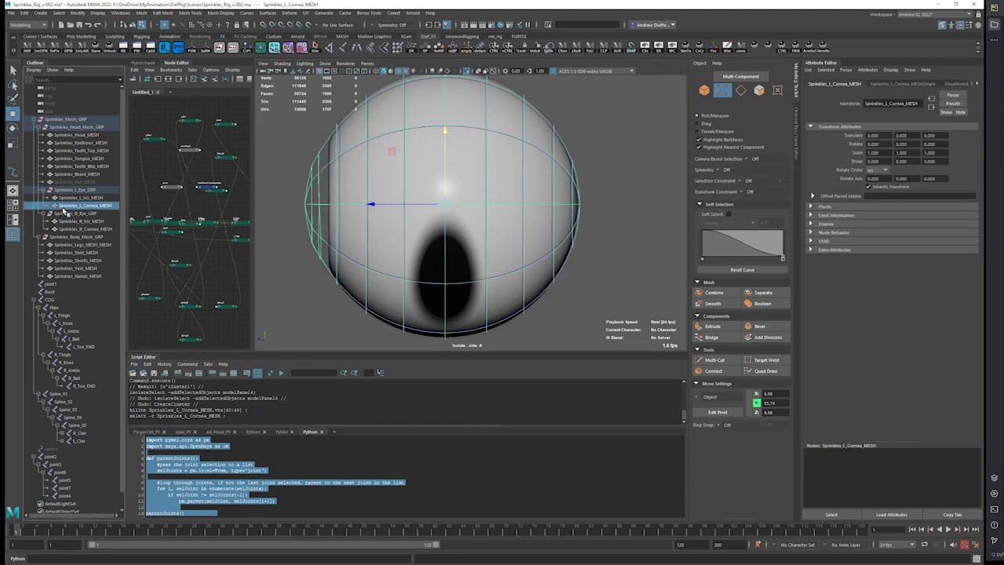
pyautogui.click(722, 90)
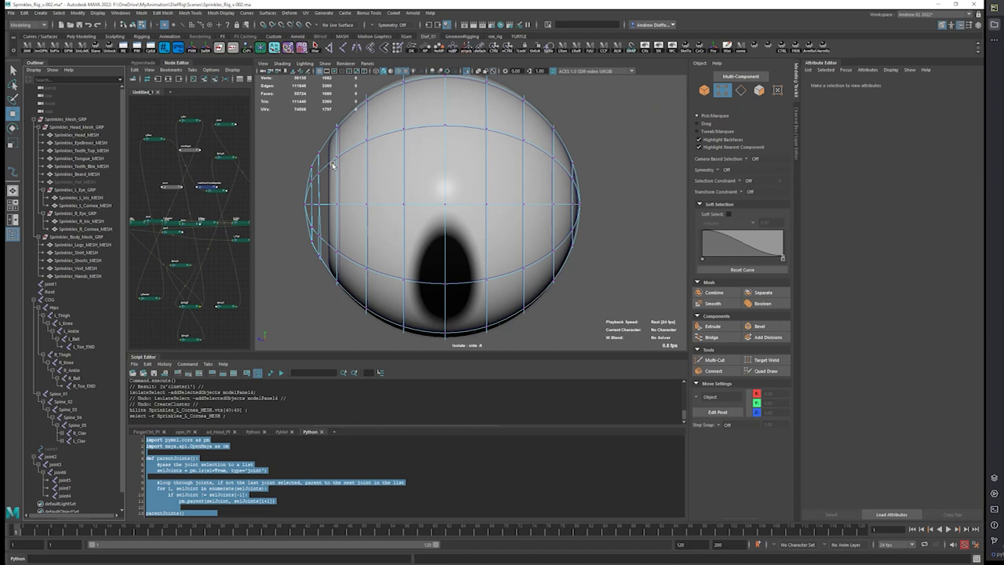
# Try selecting the middle horizontal and middle vertical vertex rows of the left cornea mesh, and clear the selection.
pyautogui.moveTo(296, 203); pyautogui.dragTo(650, 209)
pyautogui.keyDown('alt'); pyautogui.moveTo(504, 184); pyautogui.dragTo(511, 212, button='middle'); pyautogui.keyUp('alt')
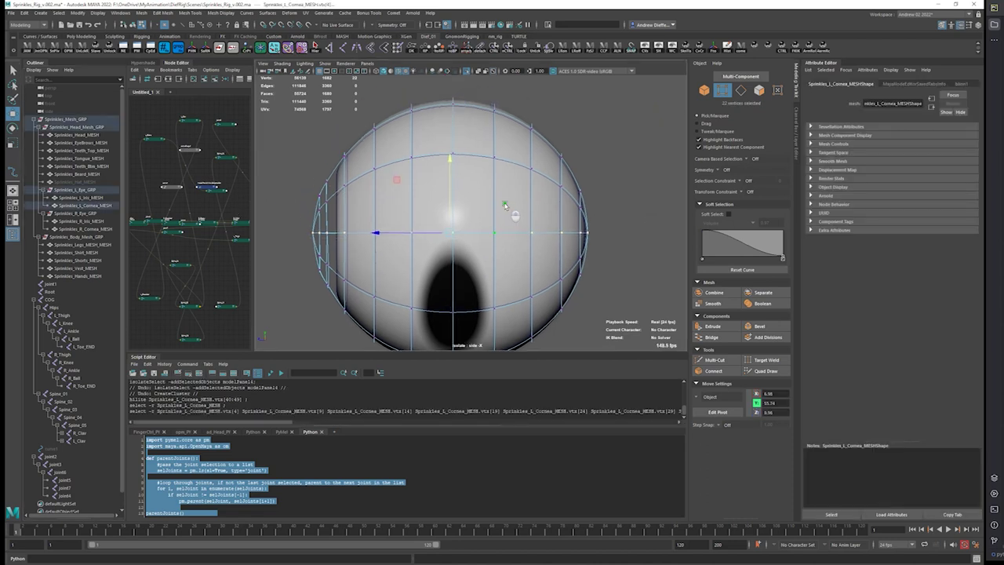
pyautogui.keyDown('ctrl'); pyautogui.keyDown('shift'); pyautogui.moveTo(443, 94); pyautogui.dragTo(464, 389); pyautogui.keyUp('shift'); pyautogui.keyUp('ctrl')
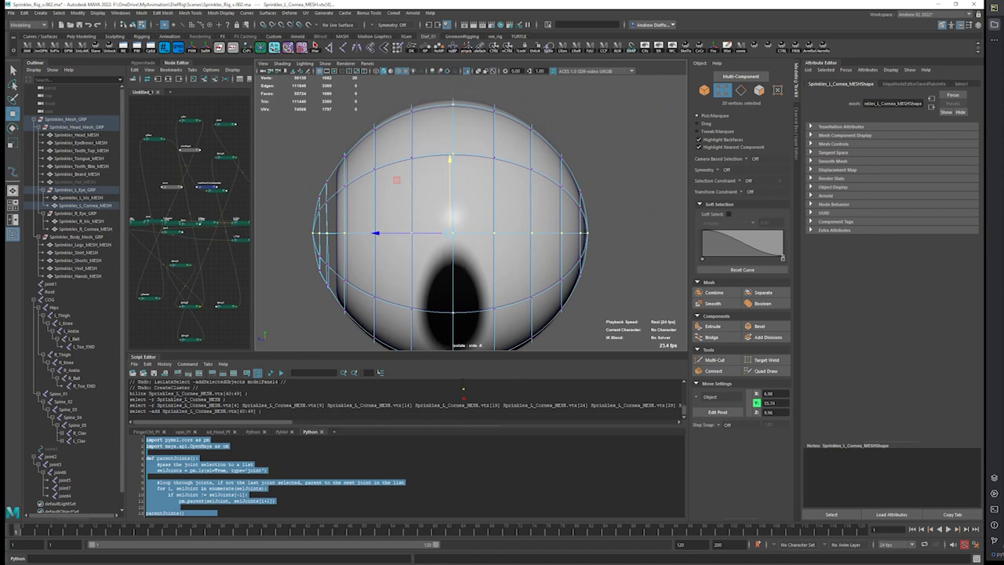
pyautogui.keyDown('alt'); pyautogui.moveTo(454, 298); pyautogui.dragTo(451, 252, button='middle'); pyautogui.keyUp('alt')
pyautogui.click(572, 287)
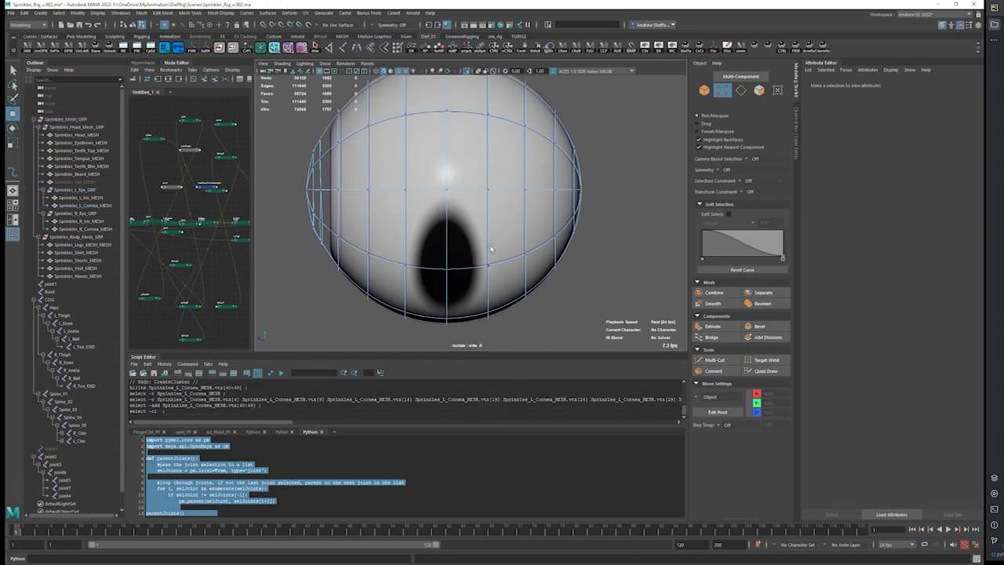
# Turn off smooth preview on the left cornea mesh and create a cluster from its middle vertical vertex loop.
pyautogui.scroll(-3, 492, 248)
pyautogui.press('1')
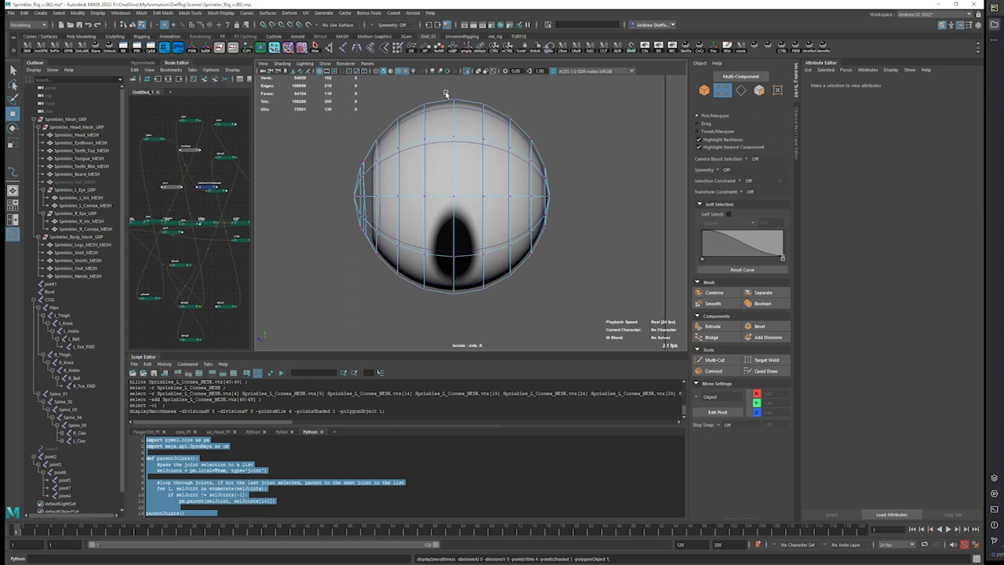
pyautogui.moveTo(446, 94); pyautogui.dragTo(471, 308)
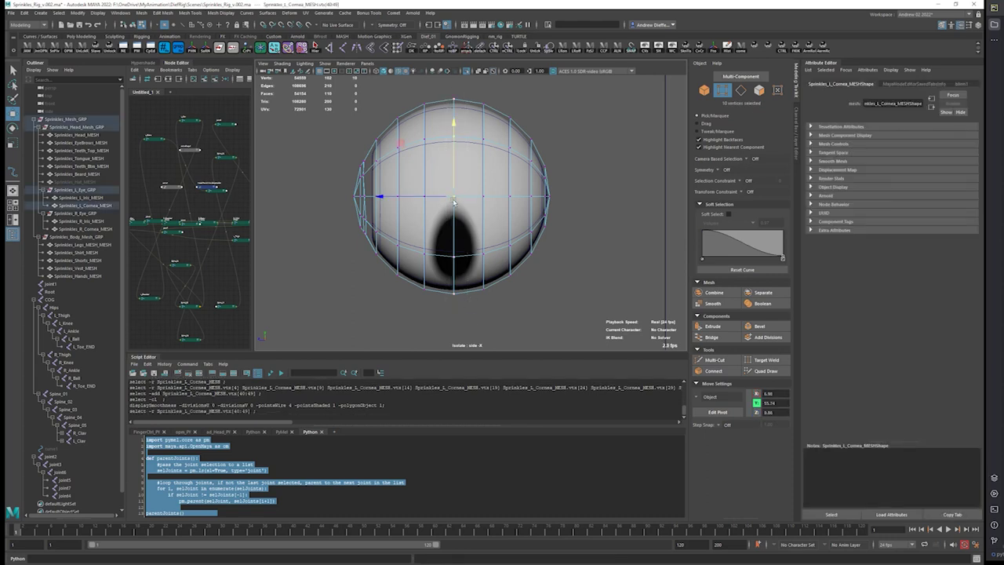
pyautogui.press('space')
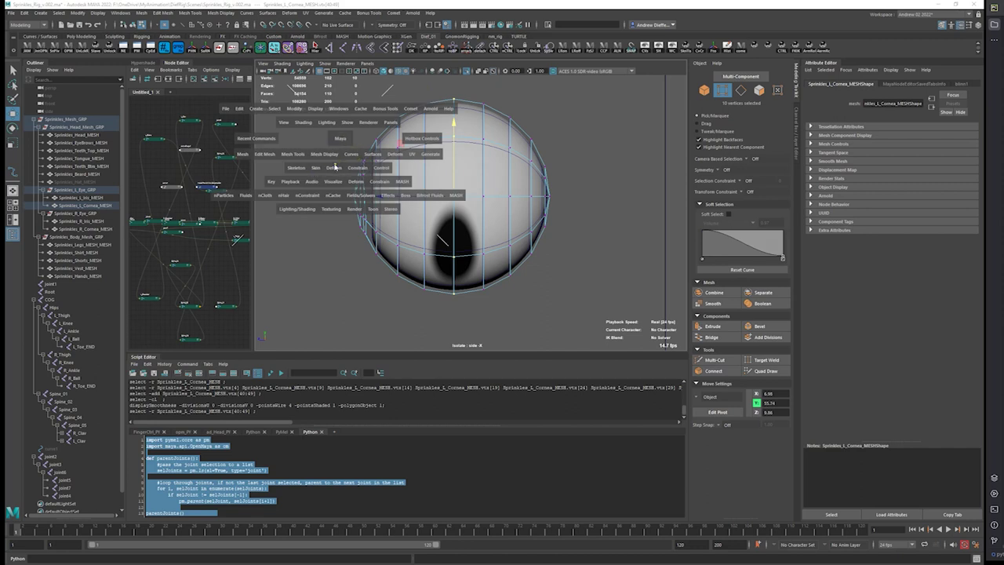
pyautogui.click(335, 167)
pyautogui.click(349, 185)
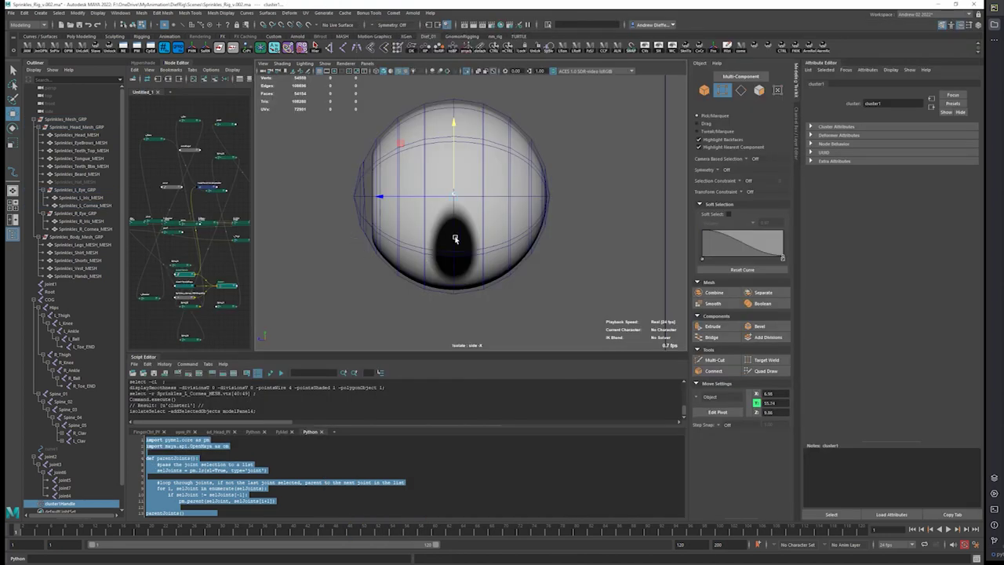
# Select the cluster handle at the centre of the left cornea mesh and turn off isolate select to show the whole character.
pyautogui.scroll(5, 459, 244)
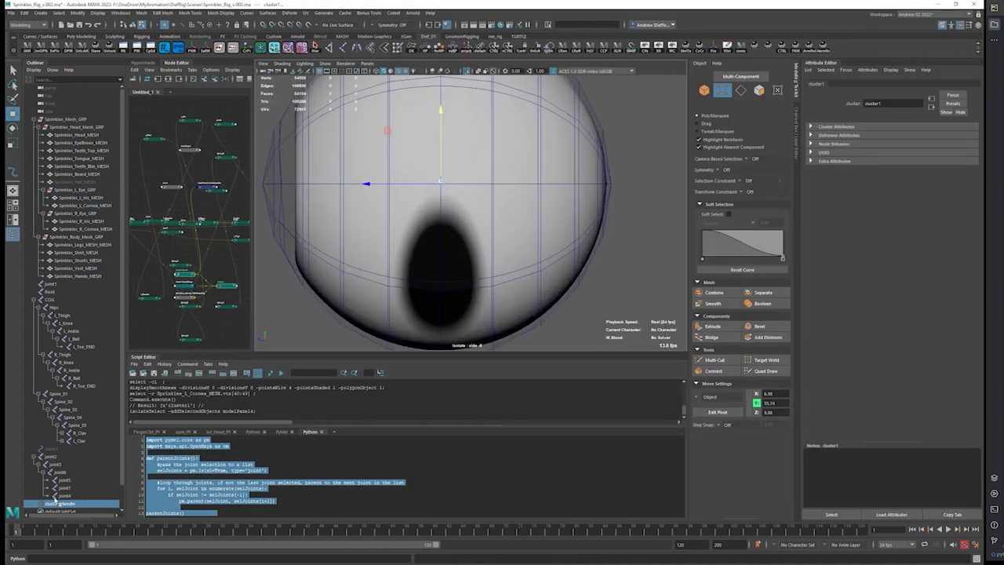
pyautogui.click(66, 496)
pyautogui.click(68, 505)
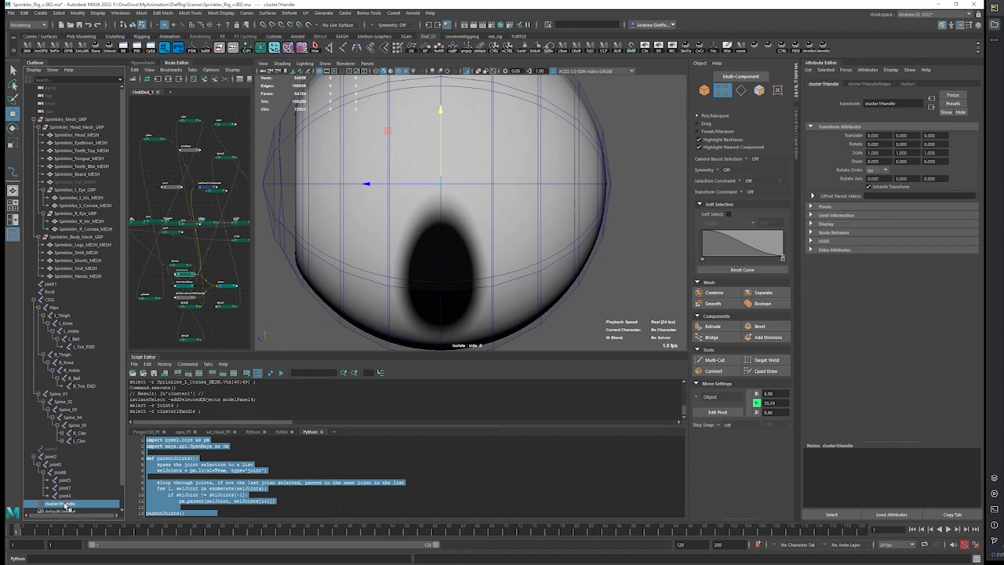
pyautogui.scroll(-6, 444, 219)
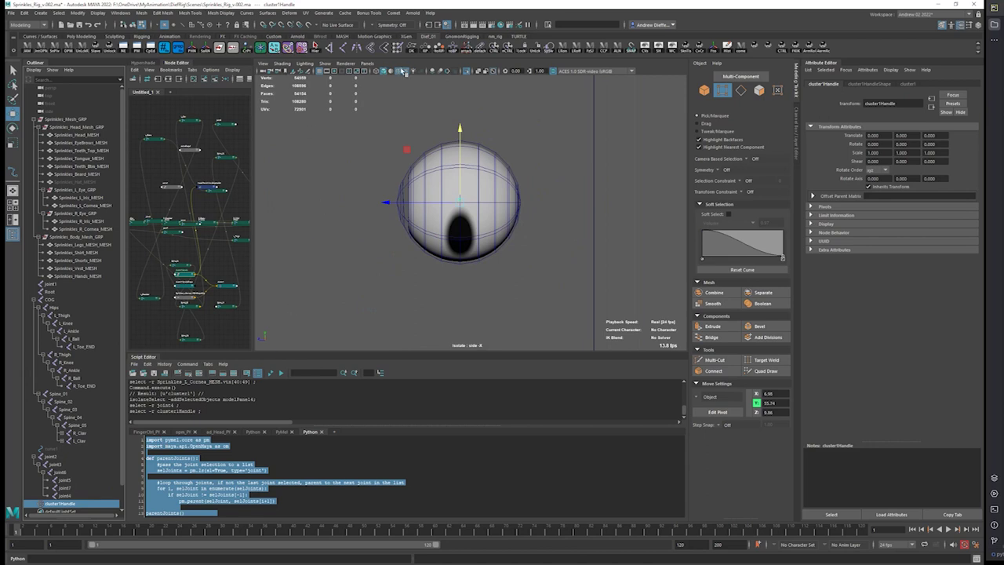
pyautogui.click(466, 71)
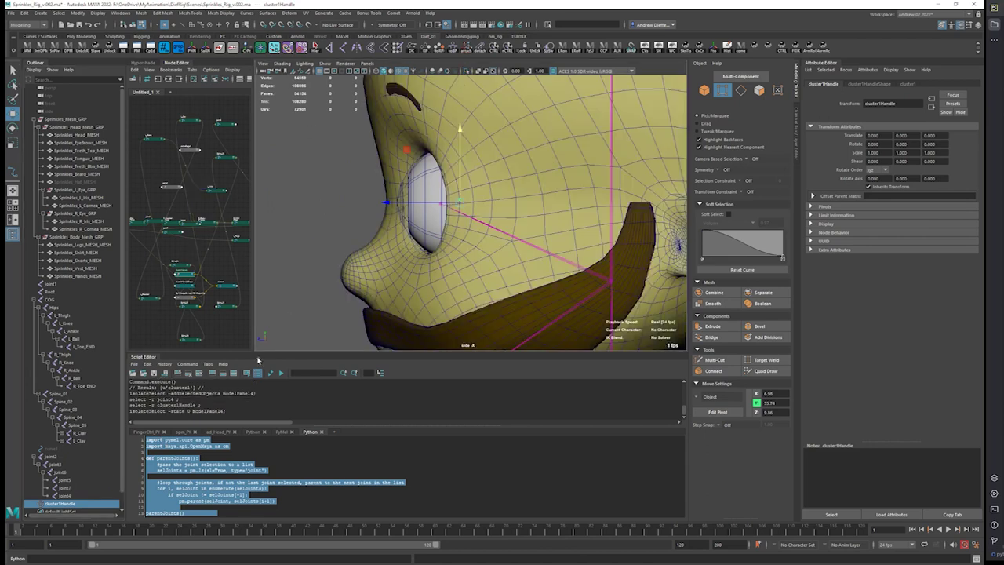
# Snap the eye joint joint7 to the position of cluster1Handle.
pyautogui.click(66, 481)
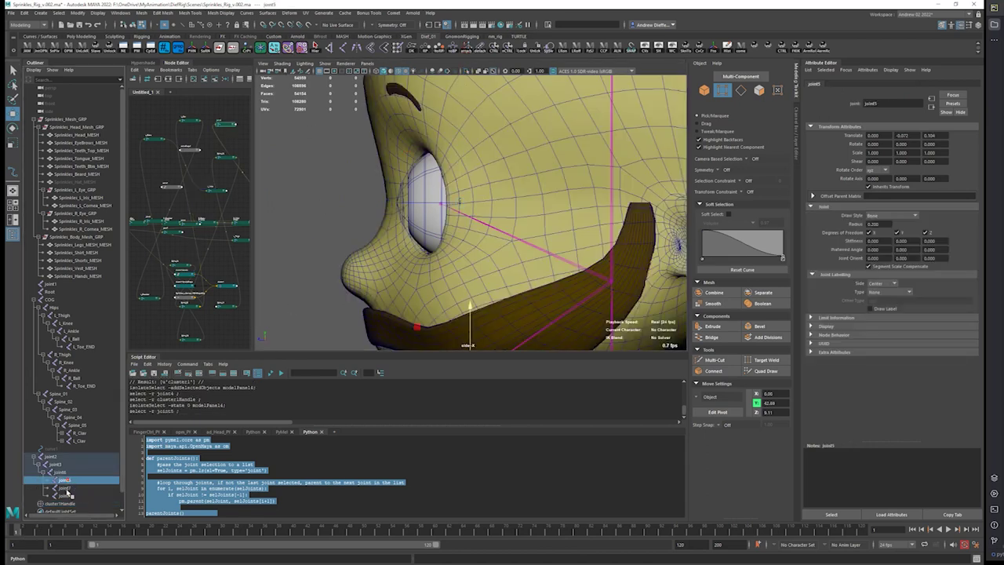
pyautogui.click(66, 488)
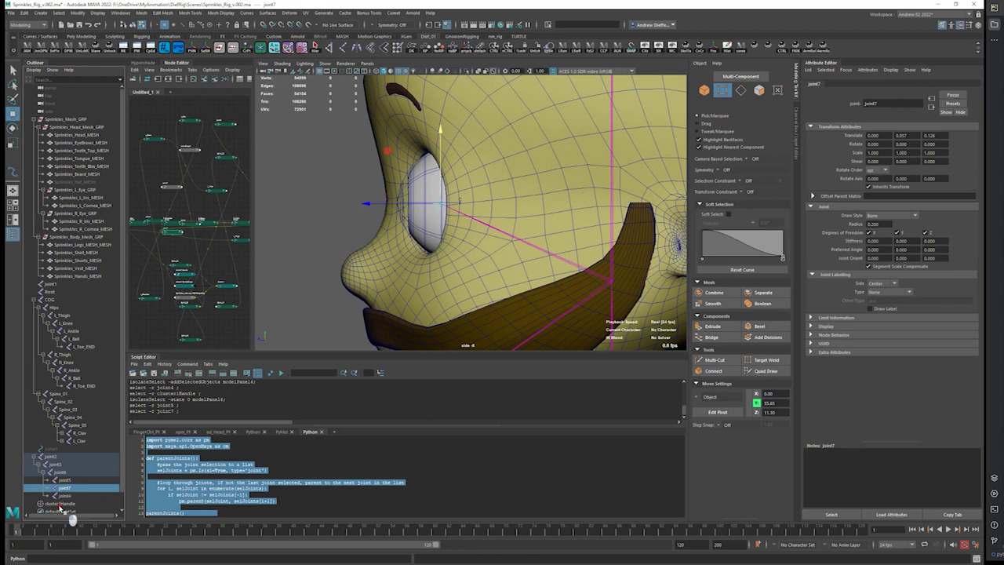
pyautogui.keyDown('ctrl'); pyautogui.click(63, 504); pyautogui.keyUp('ctrl')
pyautogui.rightClick(287, 47)
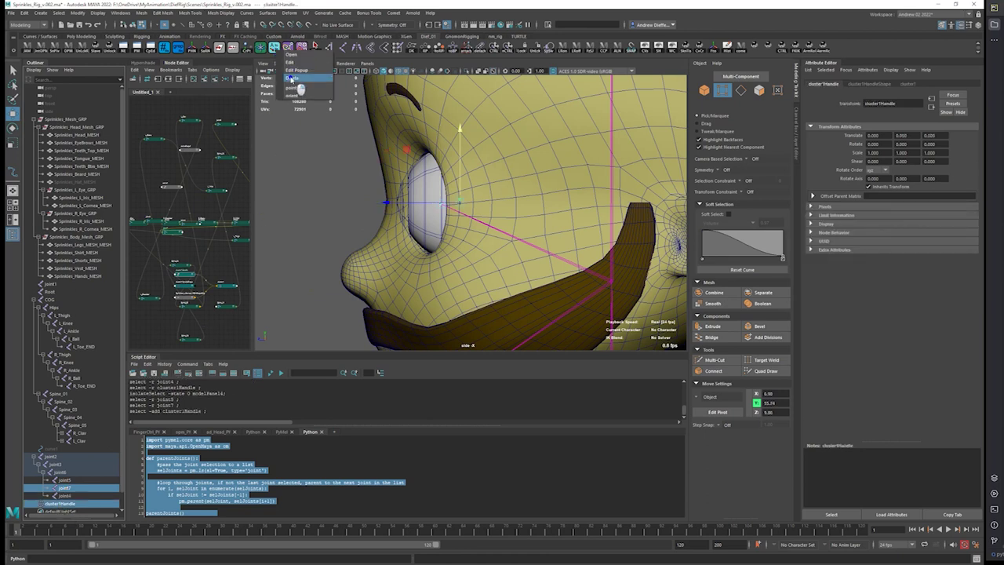
pyautogui.click(295, 88)
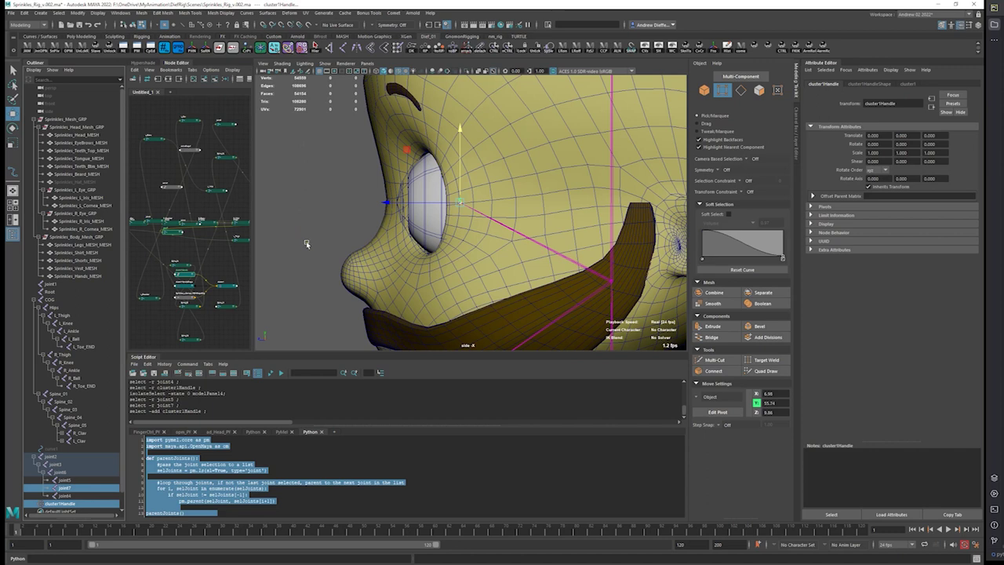
# Switch to the perspective view and rename joint7 as L_Eye.
pyautogui.press('space')
pyautogui.moveTo(307, 243); pyautogui.dragTo(309, 220)
pyautogui.keyDown('alt'); pyautogui.moveTo(329, 255); pyautogui.dragTo(307, 205, button='middle'); pyautogui.keyUp('alt')
pyautogui.keyDown('alt'); pyautogui.moveTo(378, 147); pyautogui.dragTo(350, 236, button='middle'); pyautogui.keyUp('alt')
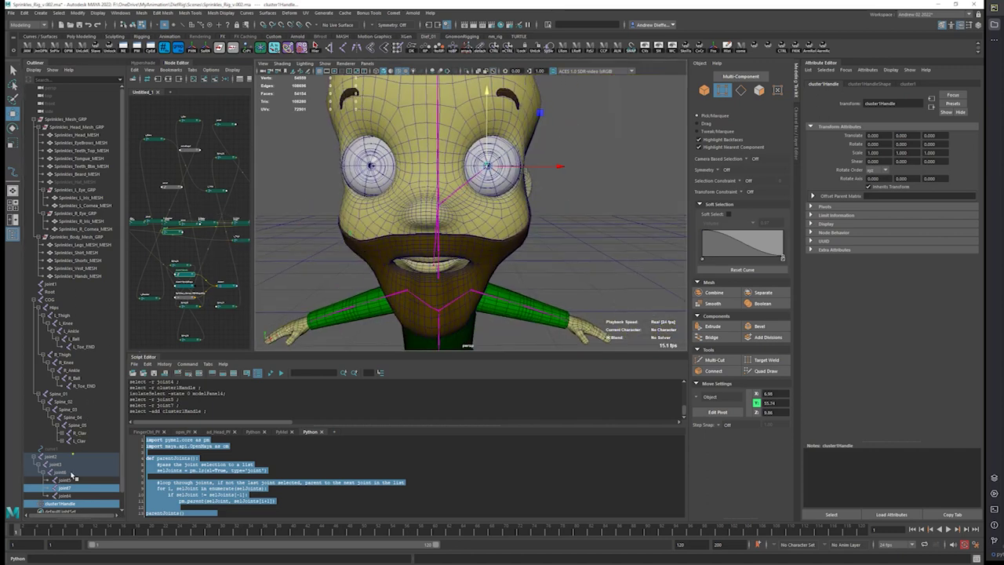
pyautogui.click(65, 487)
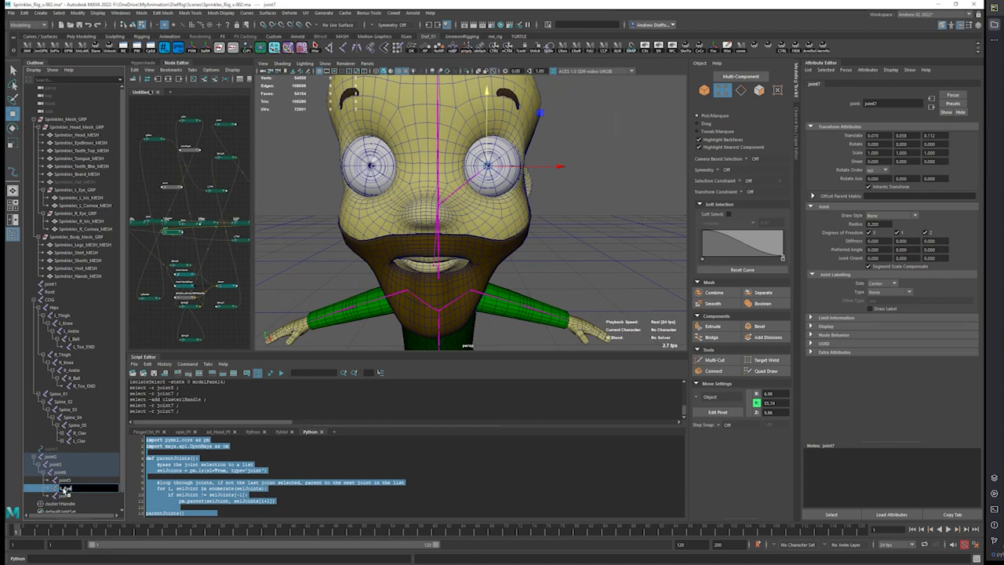
pyautogui.press('Return')
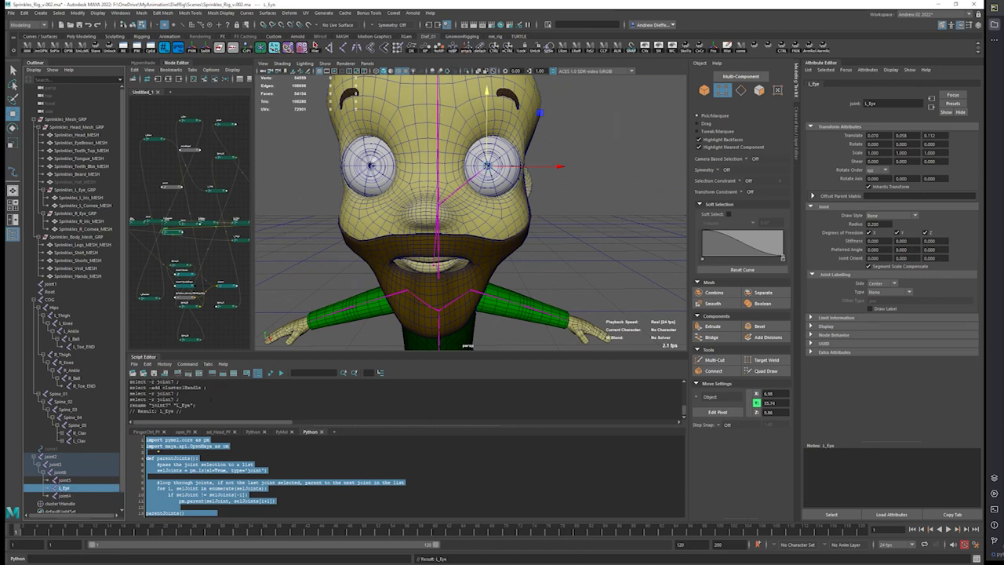
# Mirror the L_Eye joint across the YZ plane with mirrored behavior, replacing L_ with R_ in the name.
pyautogui.press('space')
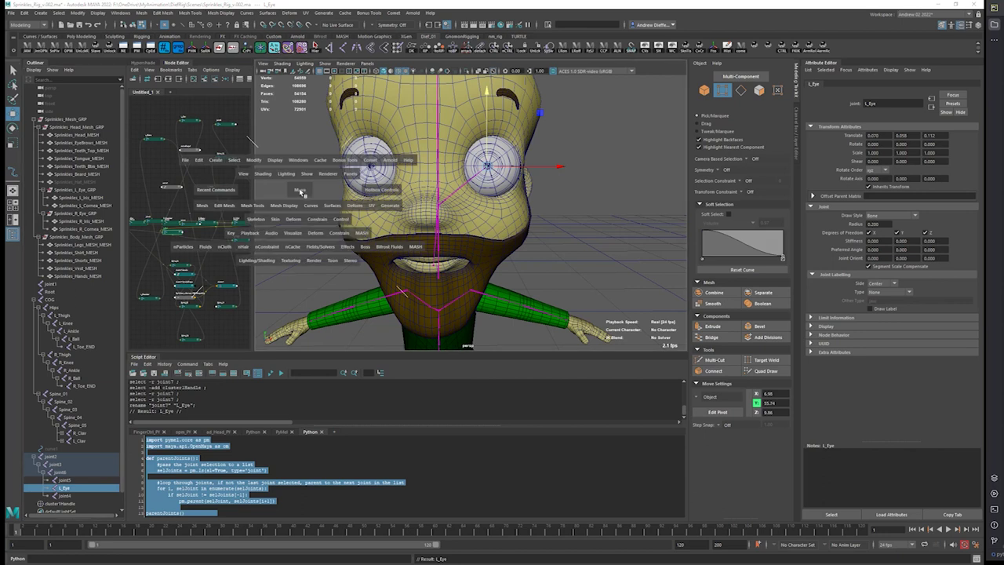
pyautogui.click(258, 220)
pyautogui.click(269, 258)
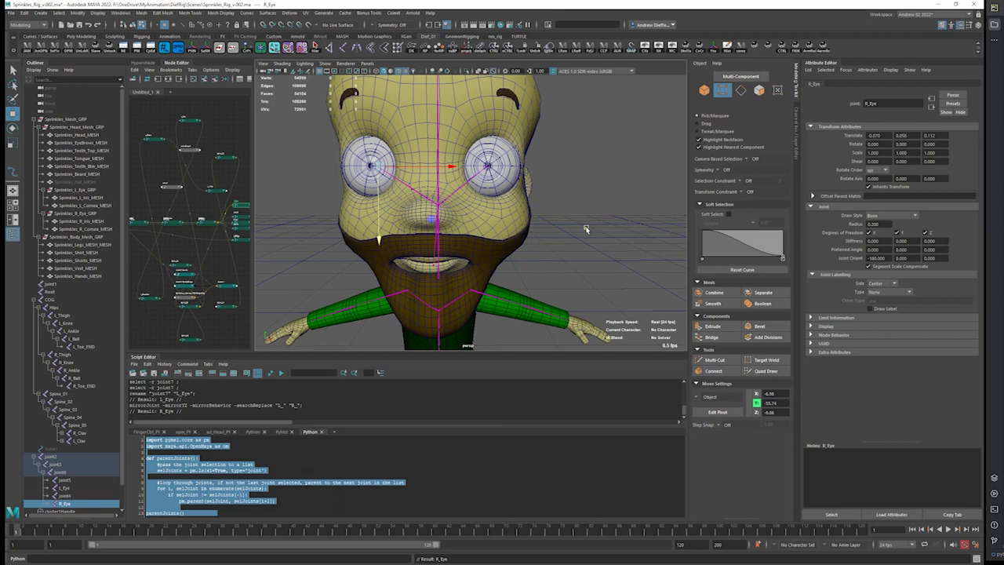
# Unparent the R_Eye and L_Eye joints from the skeleton and orient both to the world.
pyautogui.click(63, 487)
pyautogui.click(68, 503)
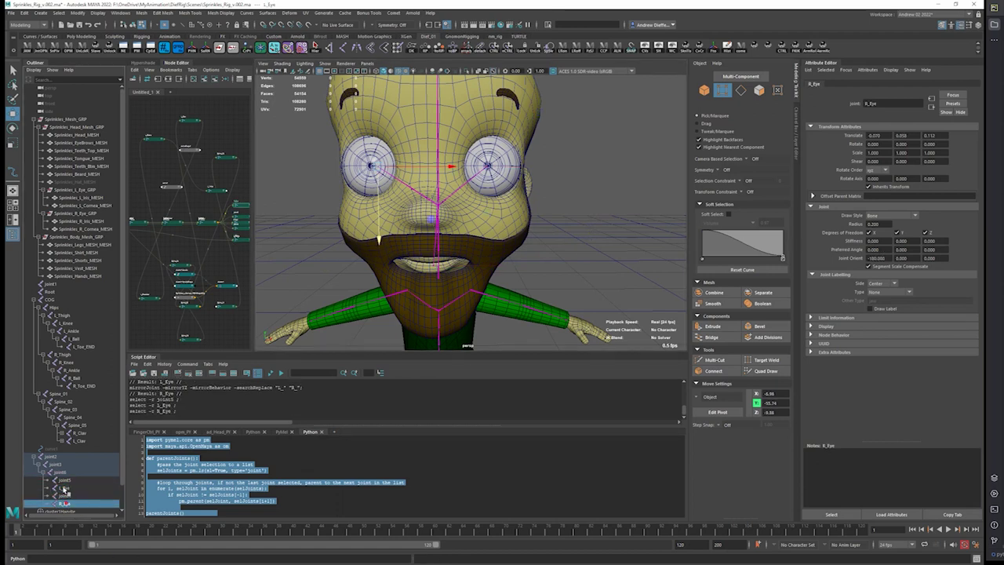
pyautogui.click(64, 488)
pyautogui.click(64, 504)
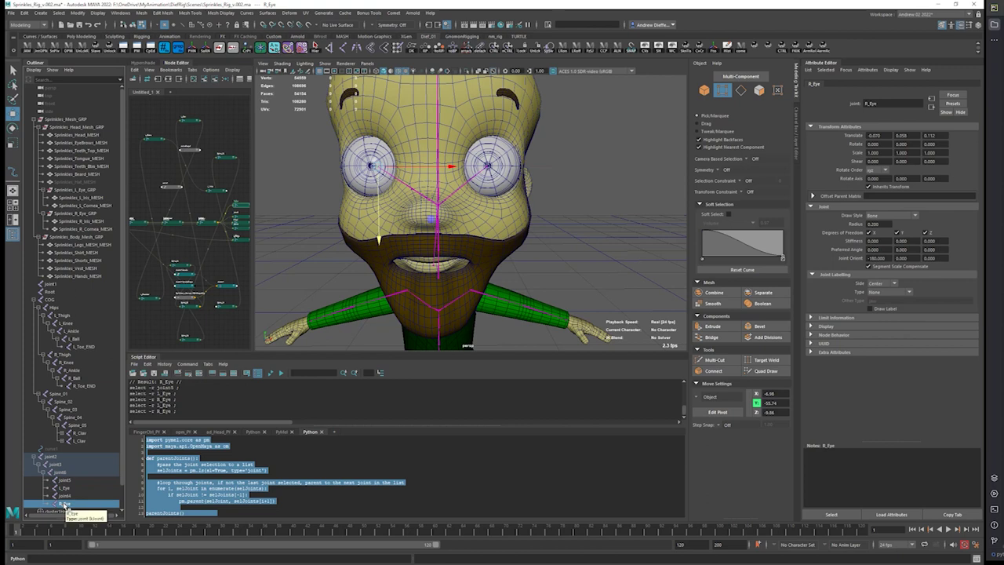
pyautogui.press('space')
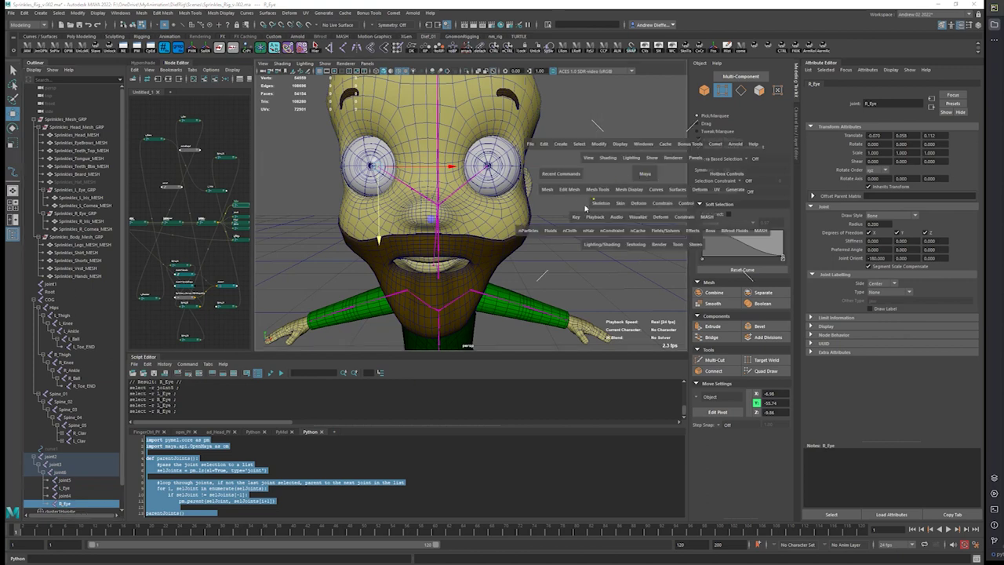
pyautogui.click(610, 203)
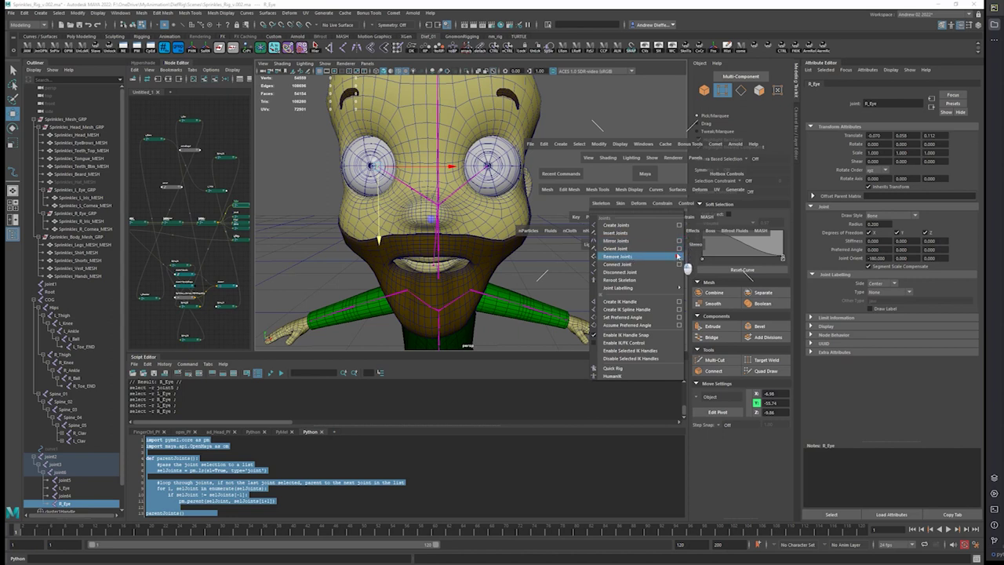
pyautogui.click(679, 248)
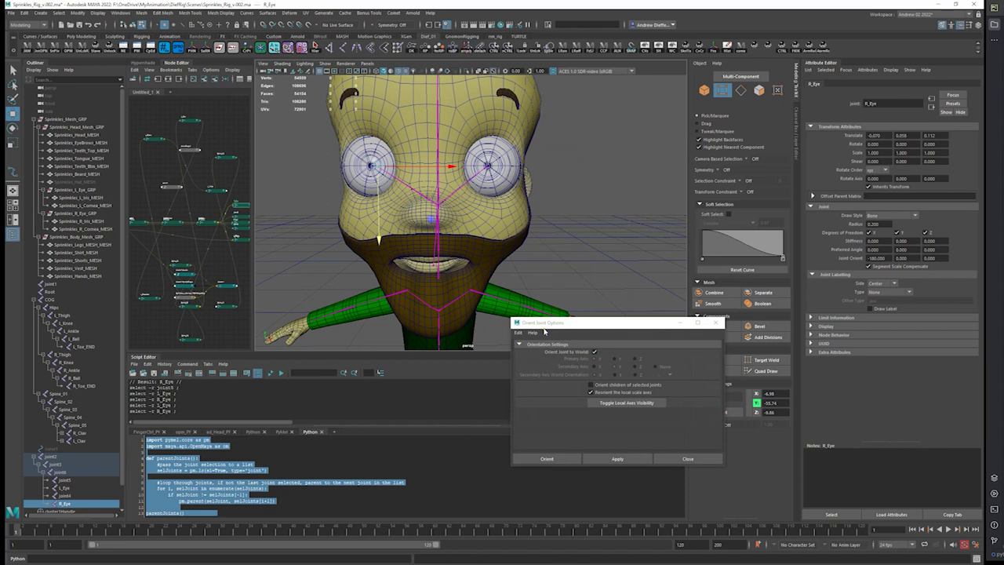
pyautogui.moveTo(545, 323); pyautogui.dragTo(587, 283)
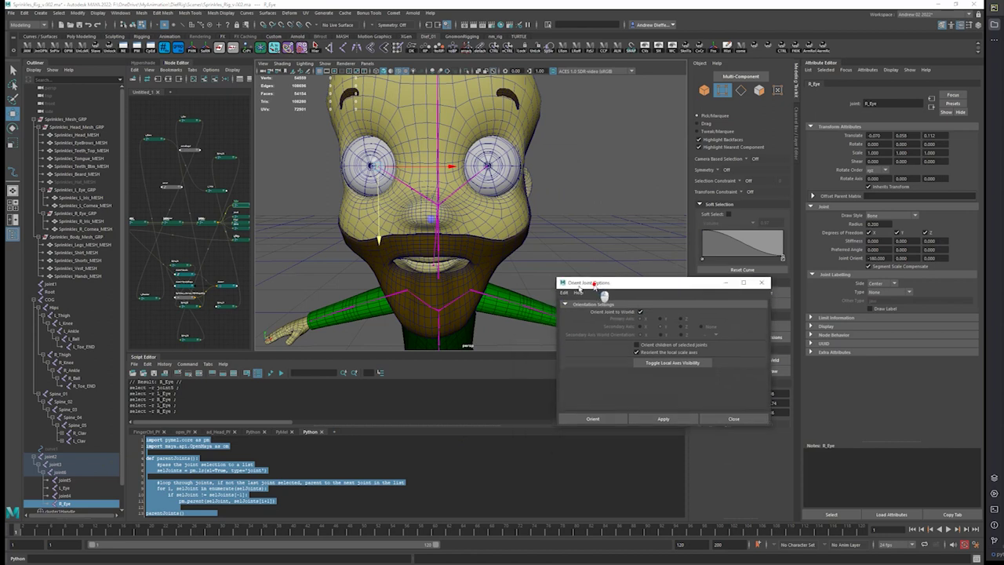
pyautogui.keyDown('ctrl'); pyautogui.click(64, 487); pyautogui.keyUp('ctrl')
pyautogui.hotkey('shift', 'p')
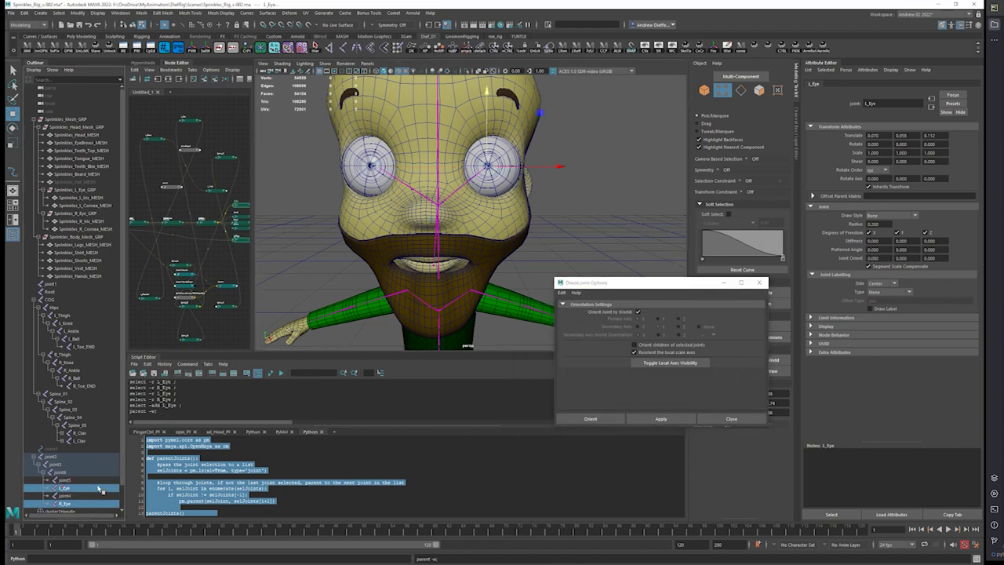
pyautogui.click(665, 419)
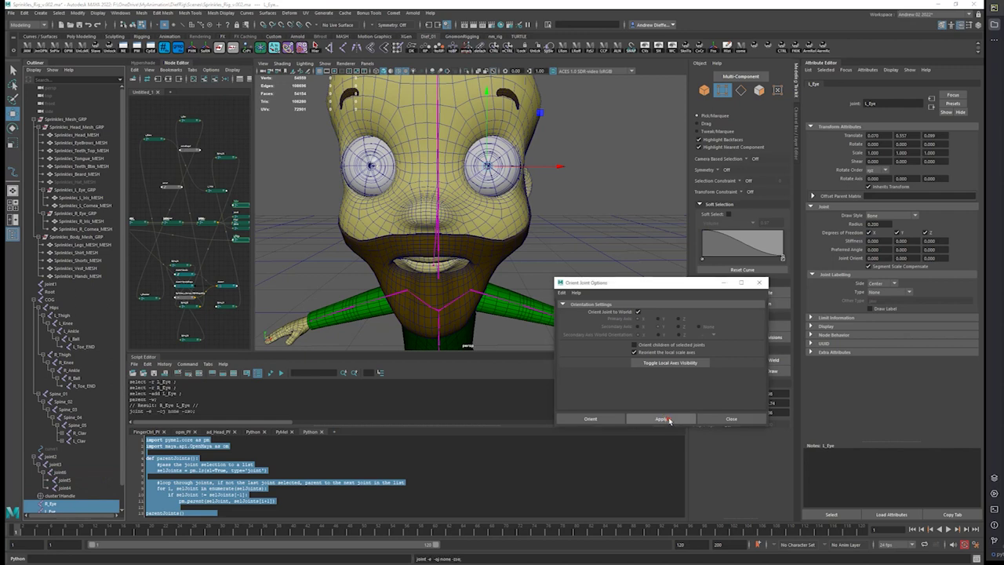
# Parent the R_Eye and L_Eye joints back under joint6.
pyautogui.click(69, 506)
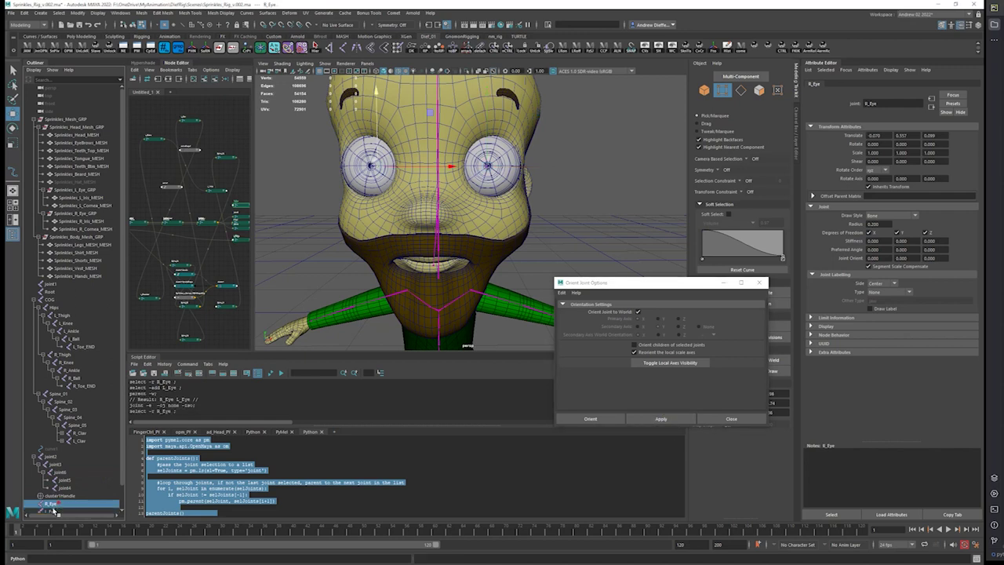
pyautogui.click(53, 511)
pyautogui.click(52, 503)
pyautogui.keyDown('ctrl'); pyautogui.click(54, 511); pyautogui.keyUp('ctrl')
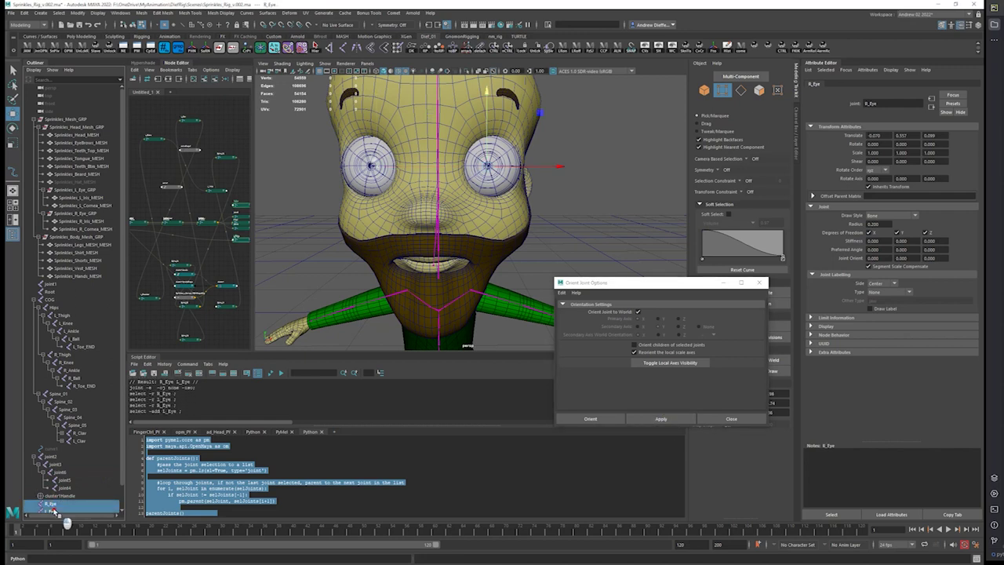
pyautogui.keyDown('ctrl'); pyautogui.click(68, 480); pyautogui.keyUp('ctrl')
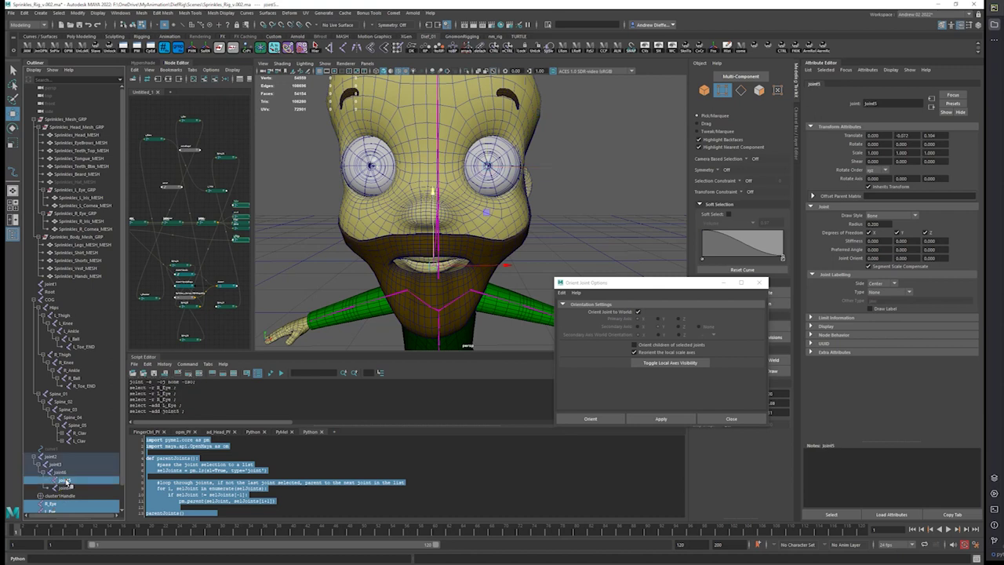
pyautogui.keyDown('alt'); pyautogui.moveTo(382, 274); pyautogui.dragTo(310, 276); pyautogui.keyUp('alt')
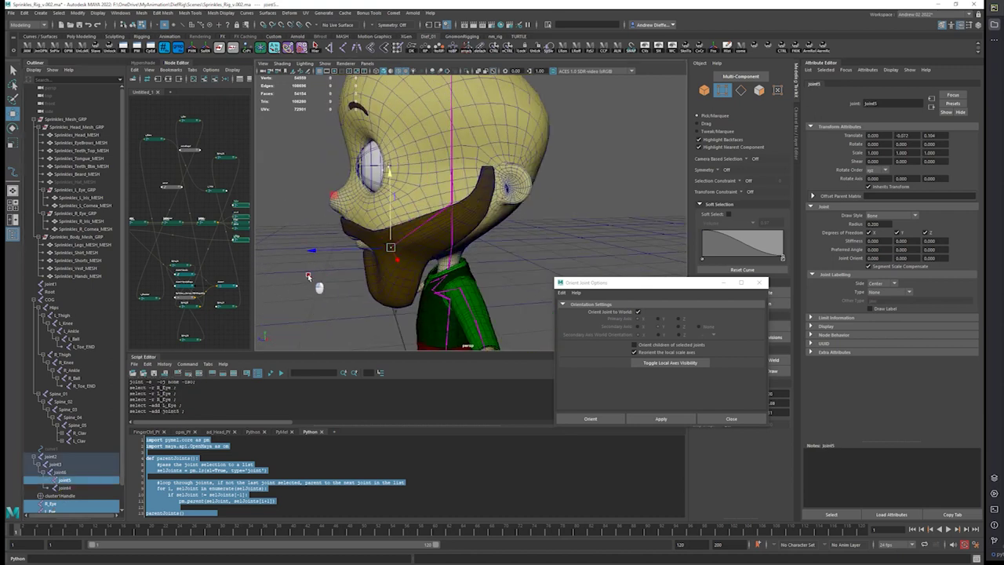
pyautogui.keyDown('ctrl'); pyautogui.click(67, 481); pyautogui.keyUp('ctrl')
pyautogui.keyDown('ctrl'); pyautogui.click(60, 472); pyautogui.keyUp('ctrl')
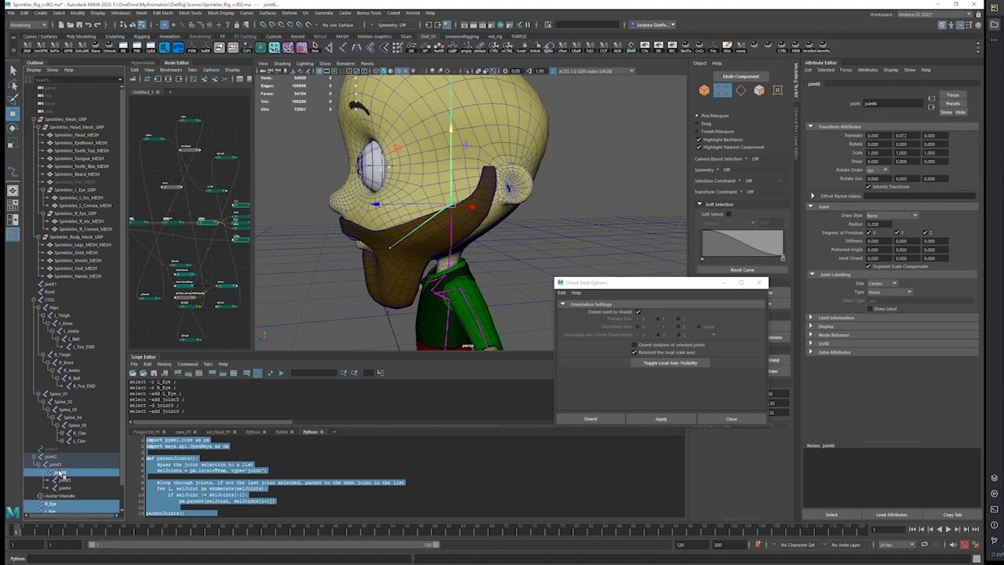
pyautogui.press('p')
# Rename joint3 as Head and its child joint6 as Jaw_01.
pyautogui.doubleClick(59, 472)
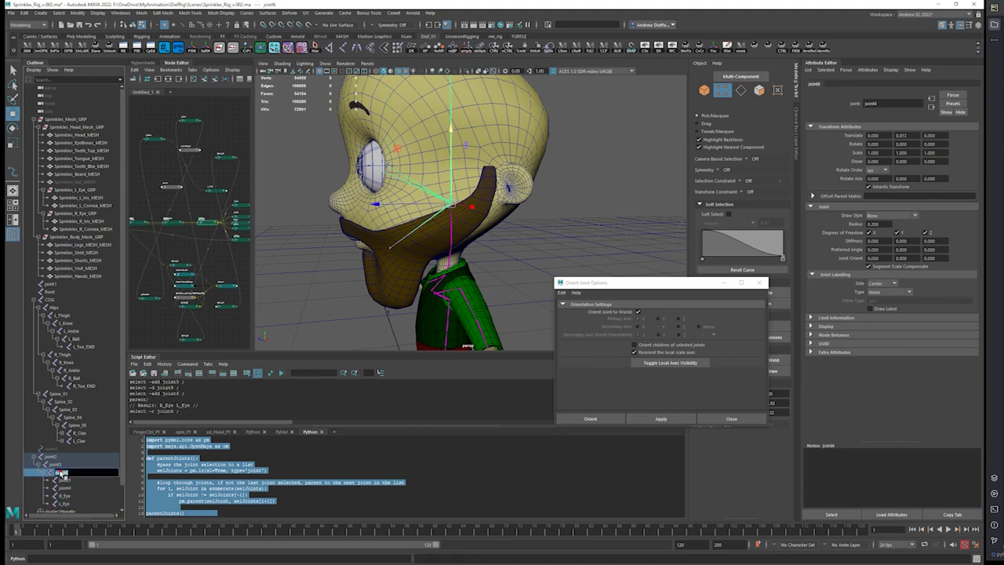
pyautogui.doubleClick(56, 464)
pyautogui.write('Head')
pyautogui.press('Return')
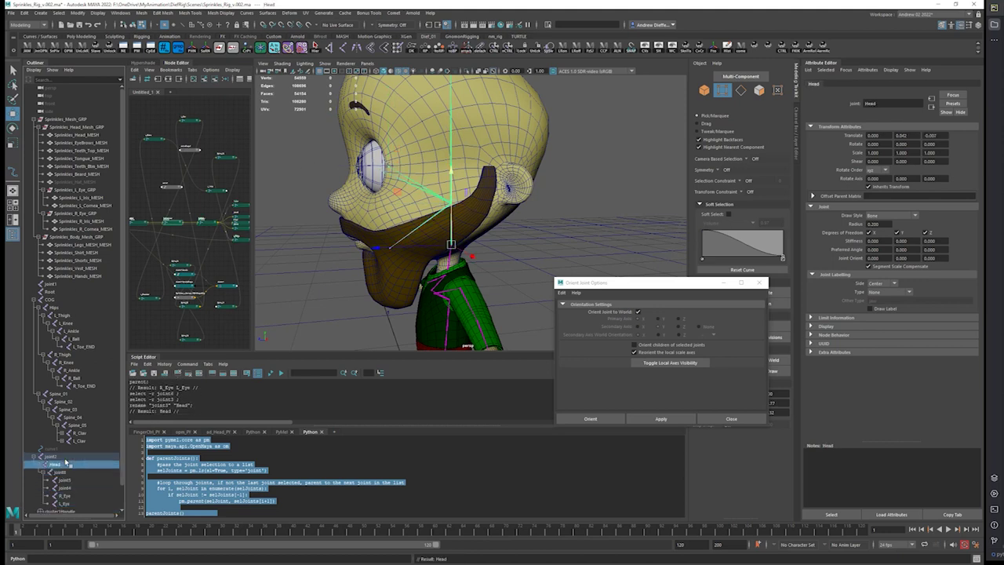
pyautogui.doubleClick(63, 472)
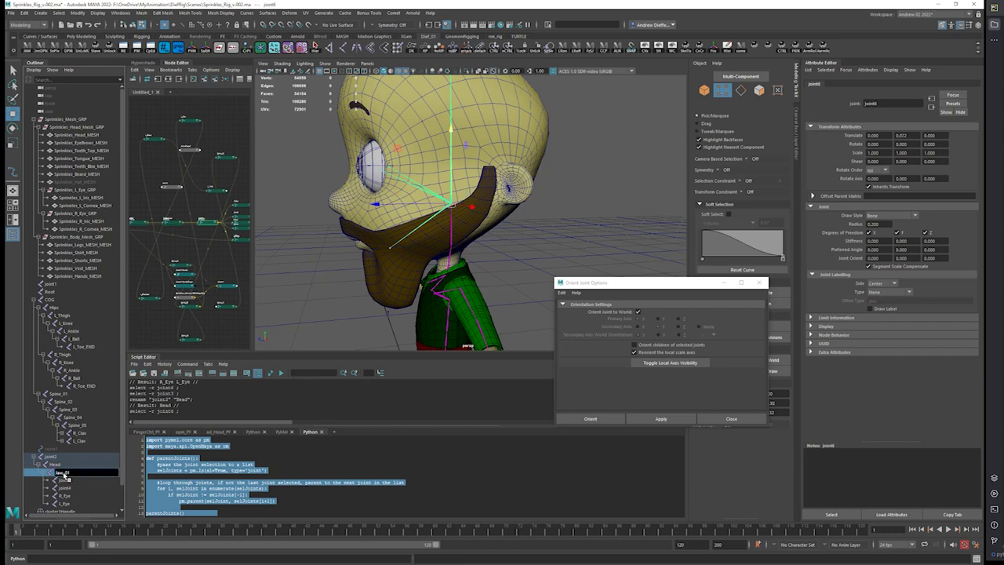
pyautogui.write('Jaw_01')
pyautogui.press('Return')
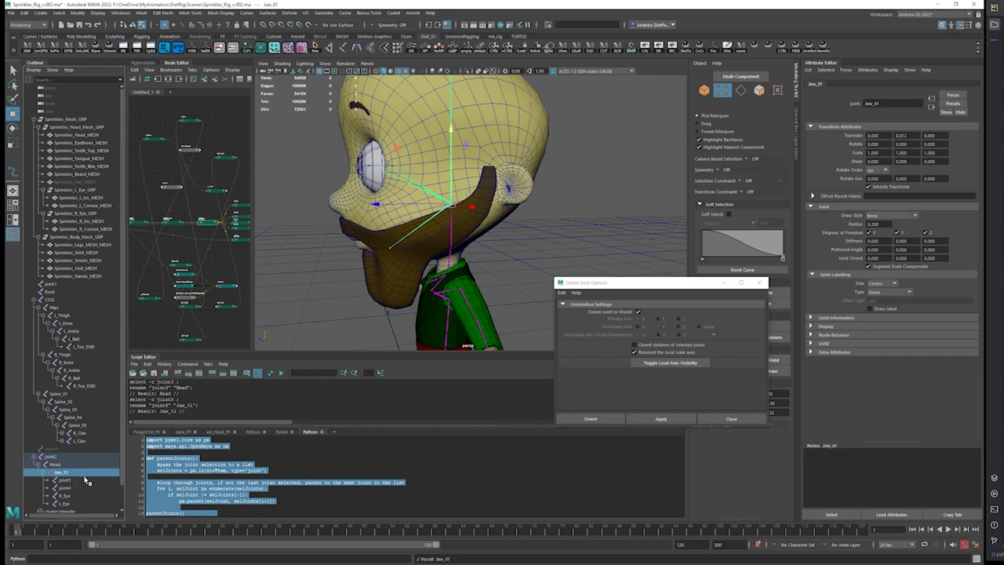
# Rename joint5 as Jaw_END and joint4 as Head_END.
pyautogui.doubleClick(78, 479)
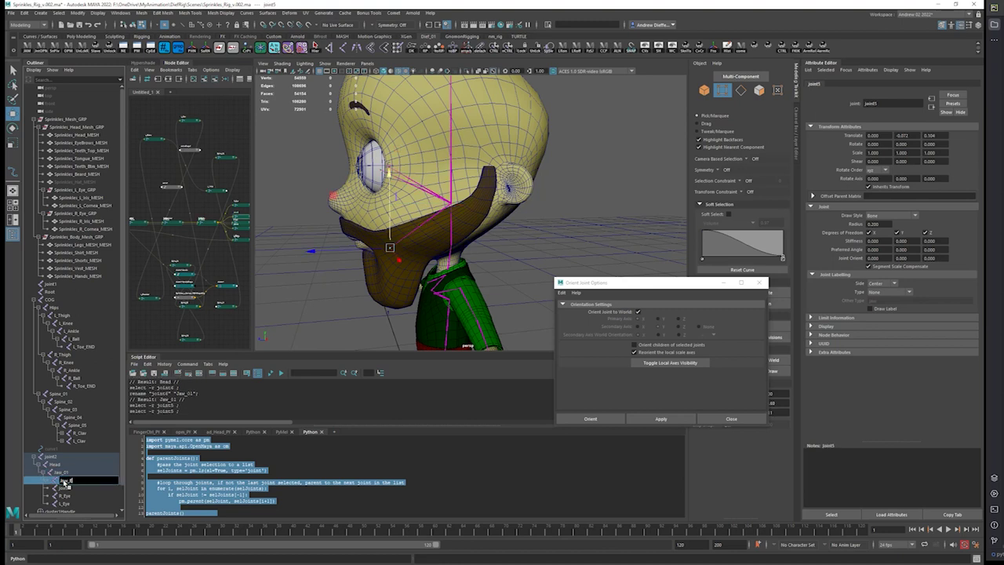
pyautogui.write('Jaw_END')
pyautogui.press('Return')
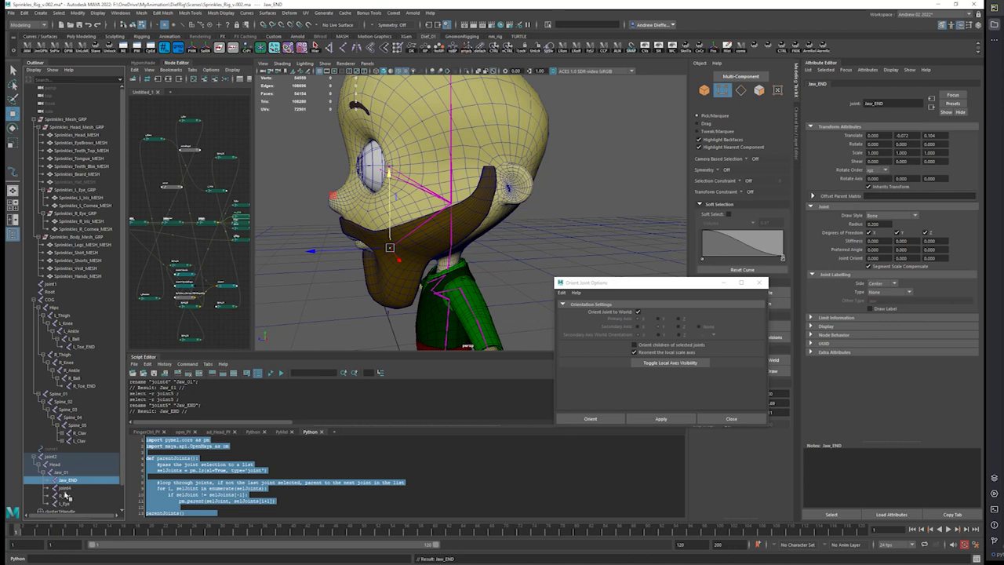
pyautogui.click(66, 487)
pyautogui.doubleClick(66, 488)
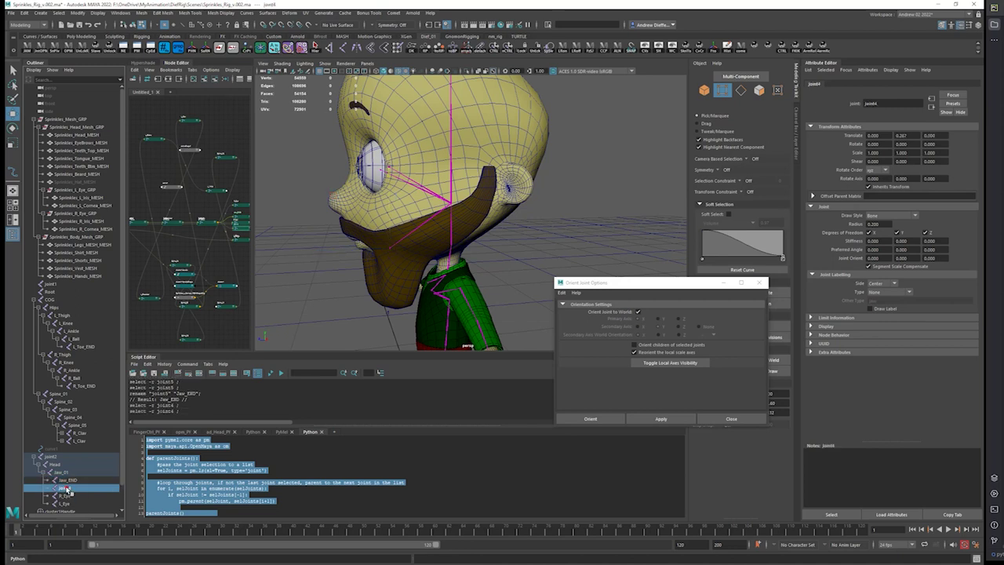
pyautogui.write('Head_END')
pyautogui.press('Return')
# Check the axis orientation of the R_Eye and L_Eye joints from the front.
pyautogui.click(64, 495)
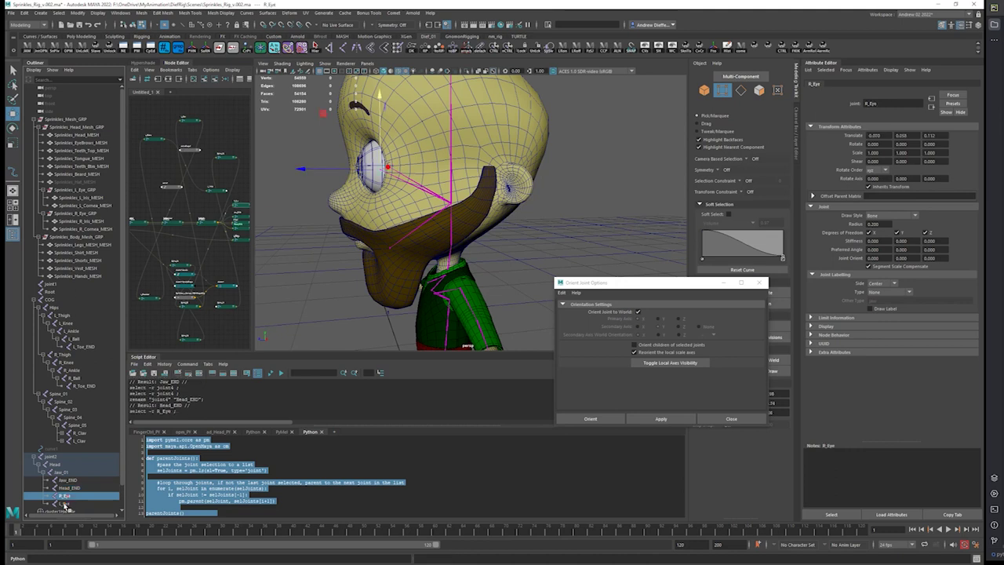
pyautogui.click(65, 502)
pyautogui.keyDown('alt'); pyautogui.moveTo(418, 244); pyautogui.dragTo(480, 251); pyautogui.keyUp('alt')
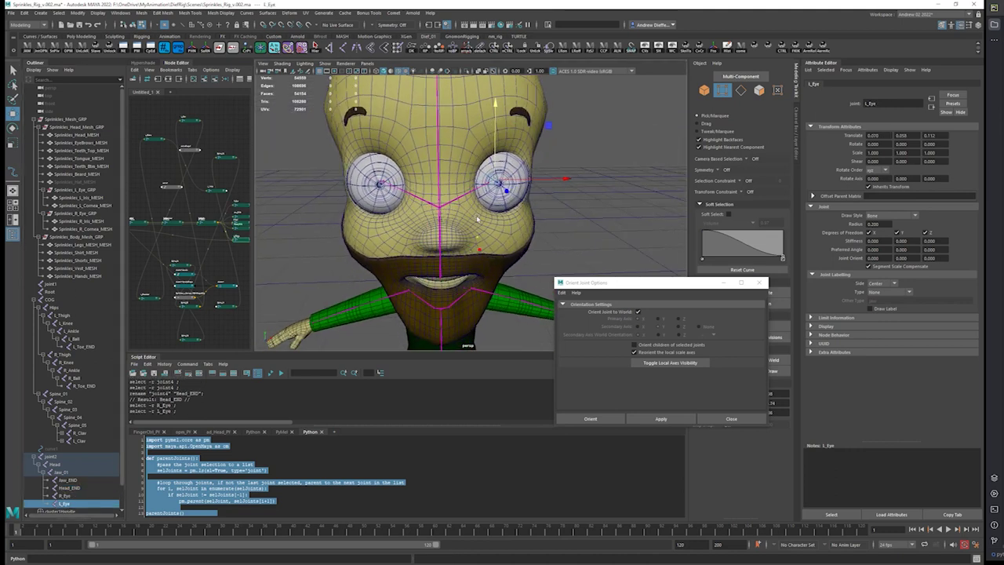
# Examine the eye joints from the front, and the head and neck joints in perspective and from the side.
pyautogui.press('space')
pyautogui.moveTo(476, 200); pyautogui.dragTo(476, 217)
pyautogui.scroll(8, 472, 210)
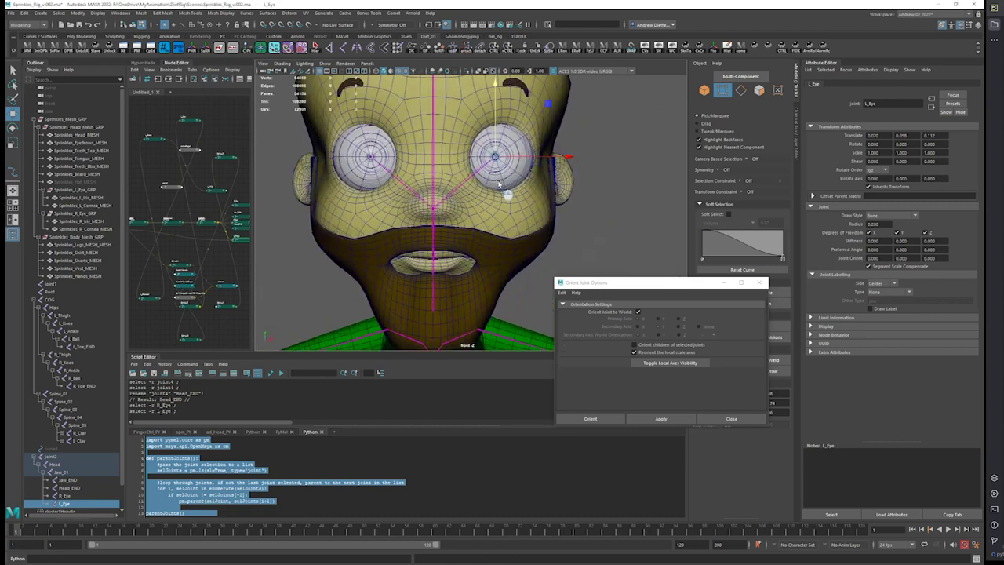
pyautogui.scroll(-5, 495, 208)
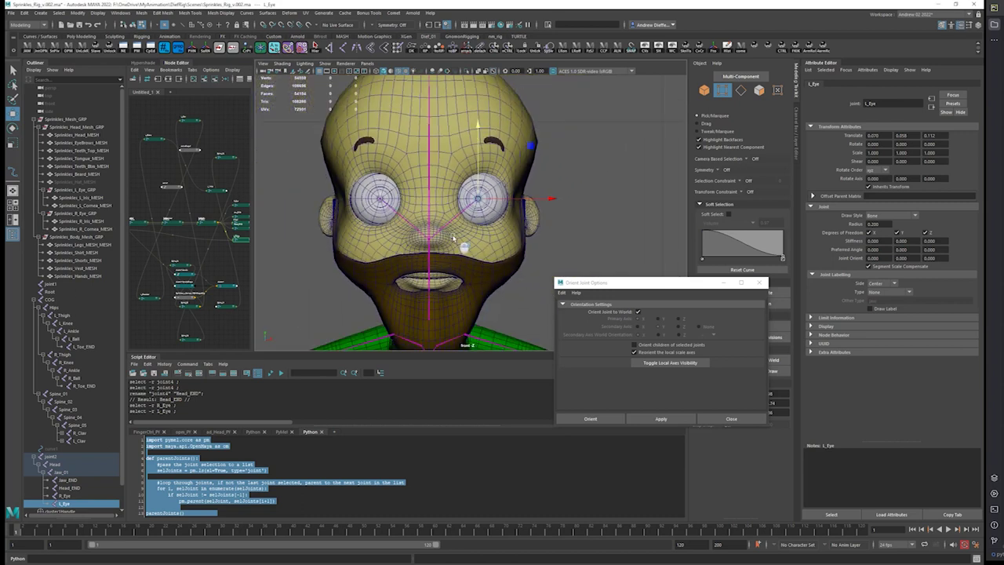
pyautogui.press('space')
pyautogui.moveTo(443, 240); pyautogui.dragTo(443, 236)
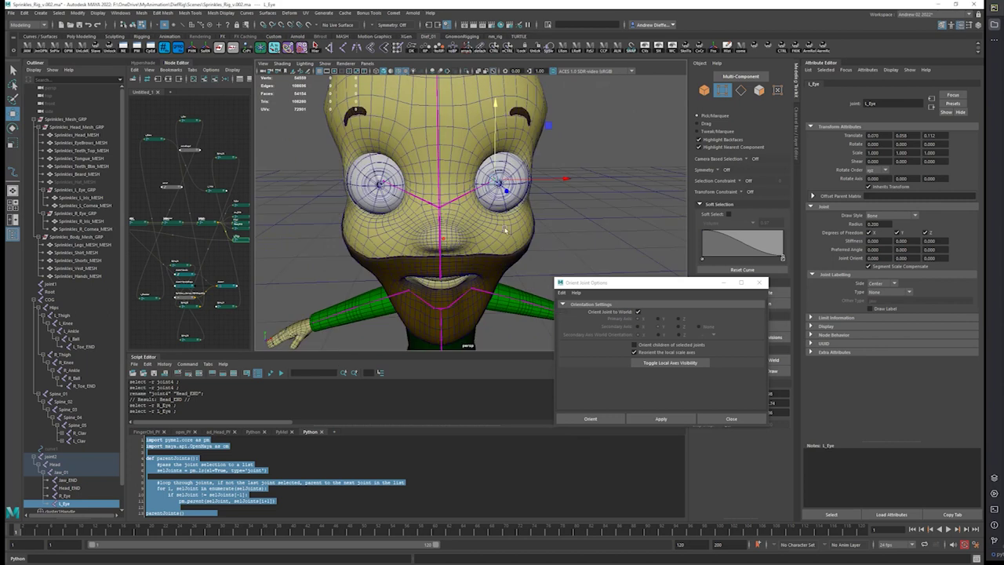
pyautogui.scroll(-5, 502, 243)
pyautogui.keyDown('alt'); pyautogui.moveTo(534, 236); pyautogui.dragTo(425, 239); pyautogui.keyUp('alt')
pyautogui.keyDown('alt'); pyautogui.moveTo(454, 252); pyautogui.dragTo(605, 211, button='right'); pyautogui.keyUp('alt')
pyautogui.keyDown('alt'); pyautogui.moveTo(605, 211); pyautogui.dragTo(495, 242); pyautogui.keyUp('alt')
pyautogui.press('[')
pyautogui.press('[')
pyautogui.press('[')
pyautogui.press('[')
pyautogui.press('[')
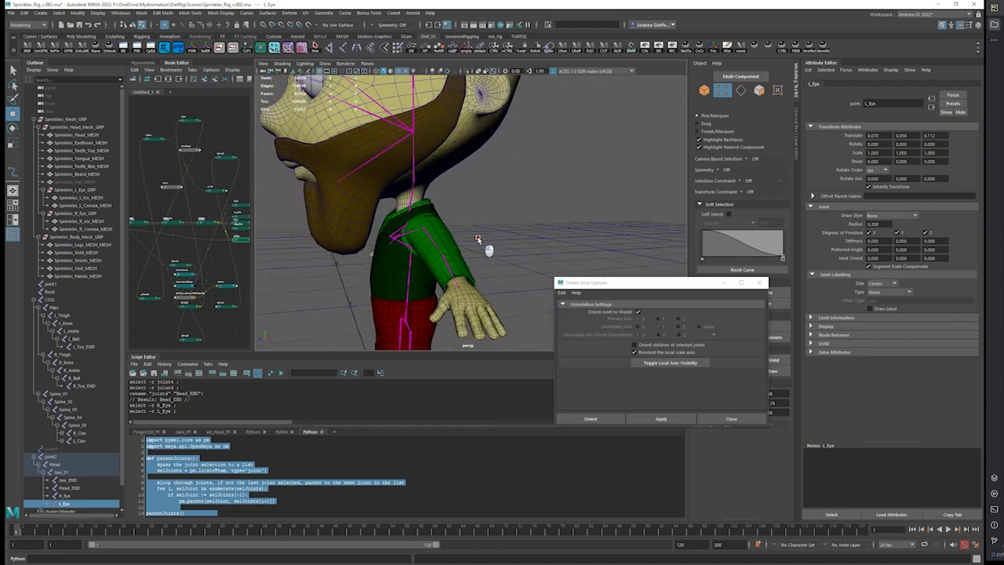
pyautogui.keyDown('alt'); pyautogui.moveTo(433, 211); pyautogui.dragTo(418, 221); pyautogui.keyUp('alt')
pyautogui.press('space')
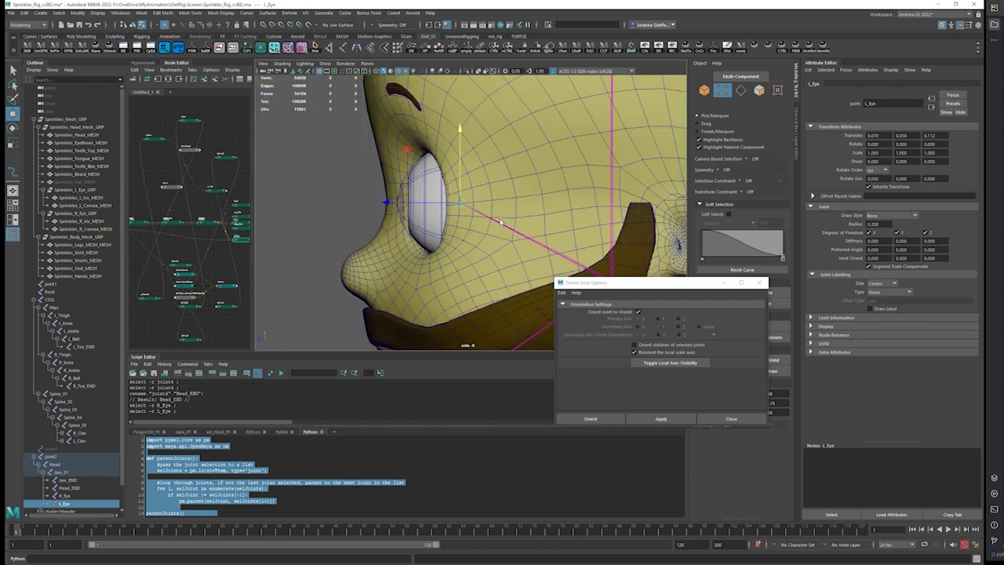
pyautogui.keyDown('alt'); pyautogui.moveTo(473, 265); pyautogui.dragTo(328, 47, button='middle'); pyautogui.keyUp('alt')
pyautogui.keyDown('alt'); pyautogui.moveTo(437, 240); pyautogui.dragTo(409, 269, button='middle'); pyautogui.keyUp('alt')
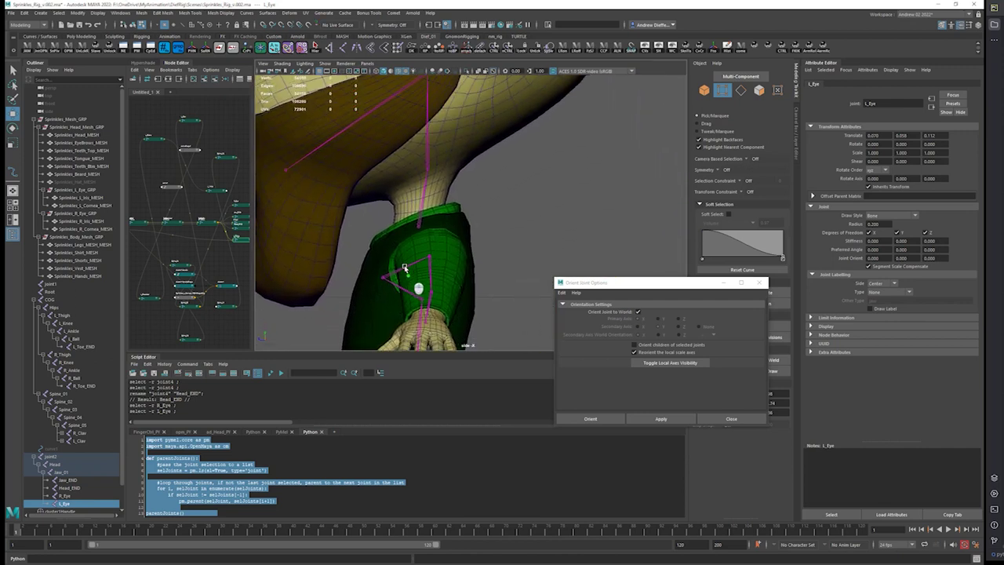
pyautogui.keyDown('alt'); pyautogui.moveTo(410, 269); pyautogui.dragTo(447, 196, button='right'); pyautogui.keyUp('alt')
pyautogui.keyDown('alt'); pyautogui.moveTo(412, 239); pyautogui.dragTo(424, 216, button='right'); pyautogui.keyUp('alt')
pyautogui.keyDown('alt'); pyautogui.moveTo(422, 249); pyautogui.dragTo(449, 263, button='middle'); pyautogui.keyUp('alt')
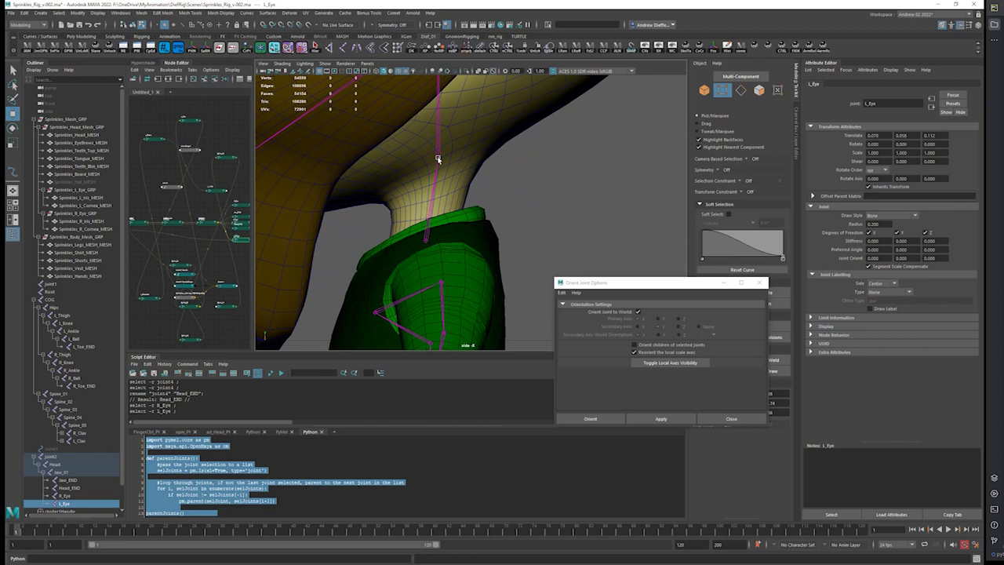
# In object mode, turn off world orientation and orient joint2 at the neck base with primary axis X and secondary axis Y.
pyautogui.click(425, 240)
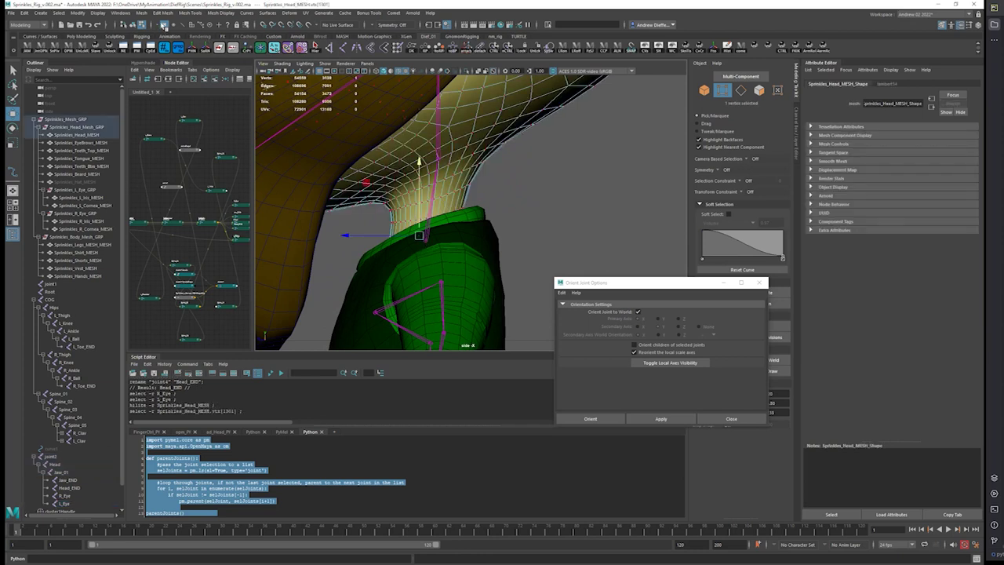
pyautogui.click(551, 213)
pyautogui.moveTo(560, 202); pyautogui.dragTo(569, 193, button='right')
pyautogui.click(570, 193)
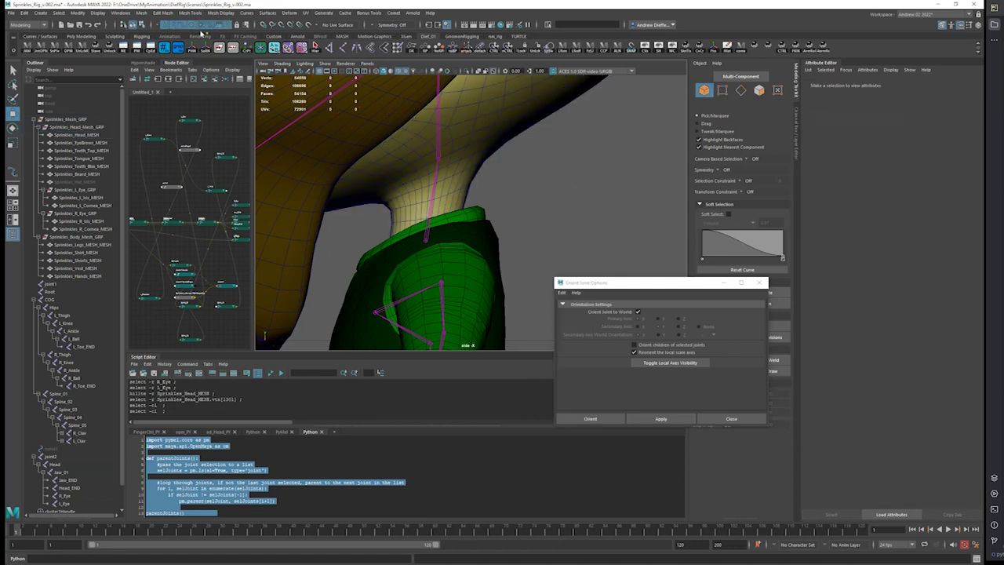
pyautogui.click(425, 241)
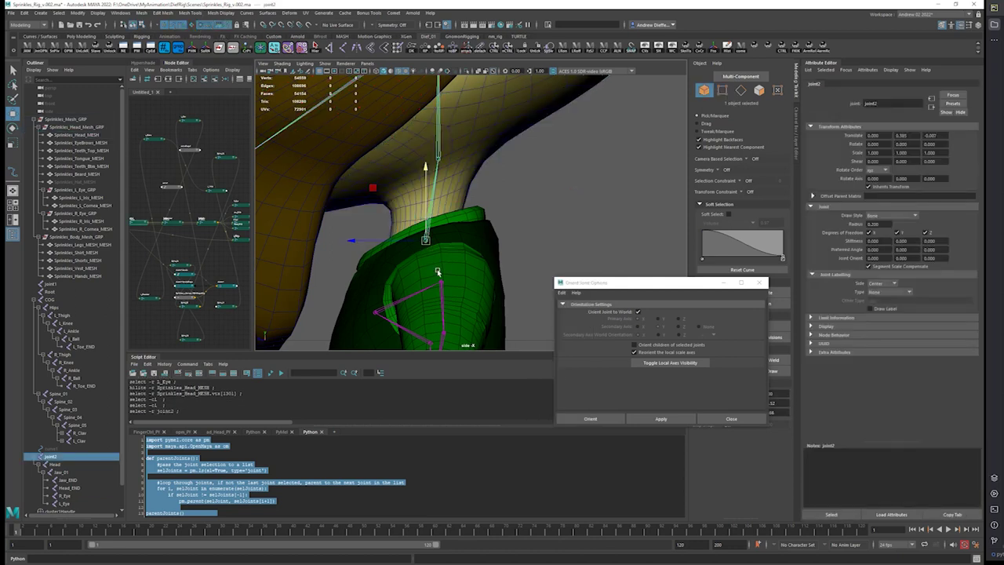
pyautogui.click(639, 313)
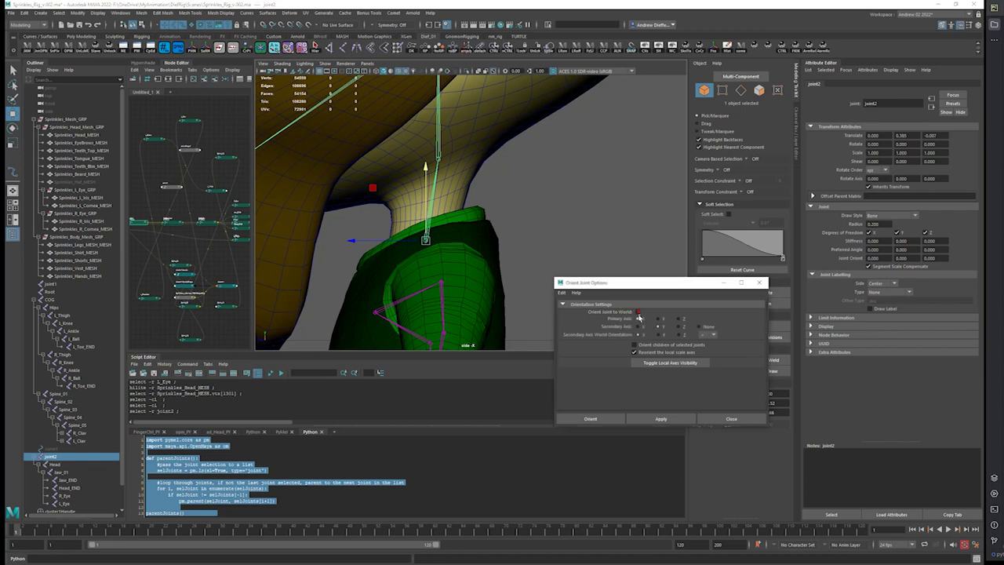
pyautogui.click(661, 418)
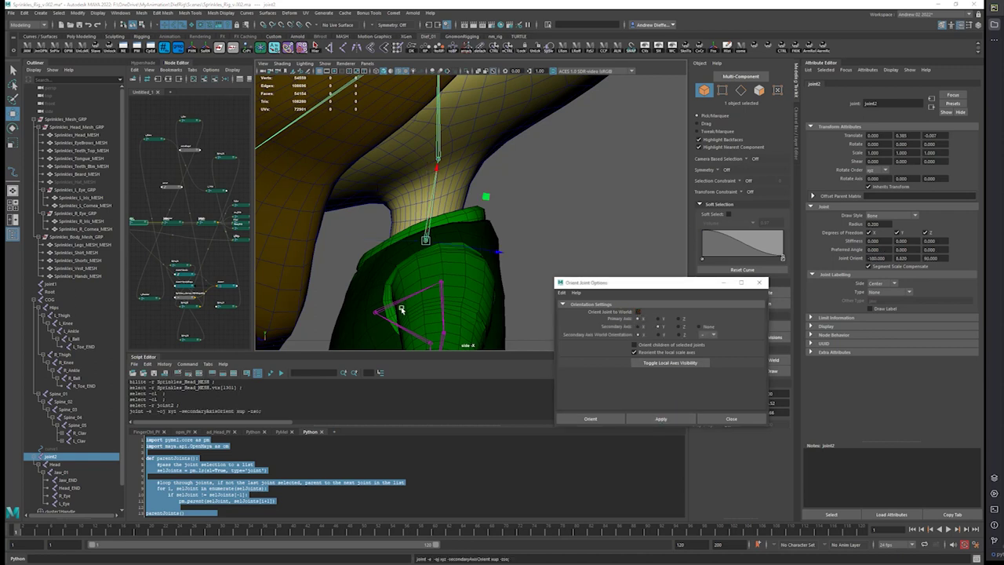
# Compare the axis orientation of Spine_04 with that of joint2 from the side.
pyautogui.keyDown('alt'); pyautogui.moveTo(404, 307); pyautogui.dragTo(413, 230); pyautogui.keyUp('alt')
pyautogui.click(436, 230)
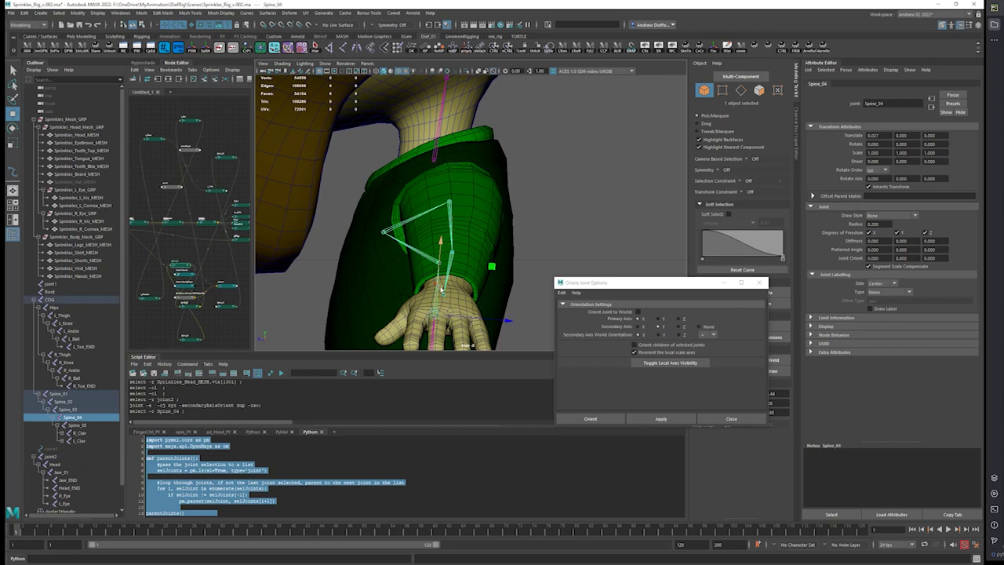
pyautogui.click(437, 150)
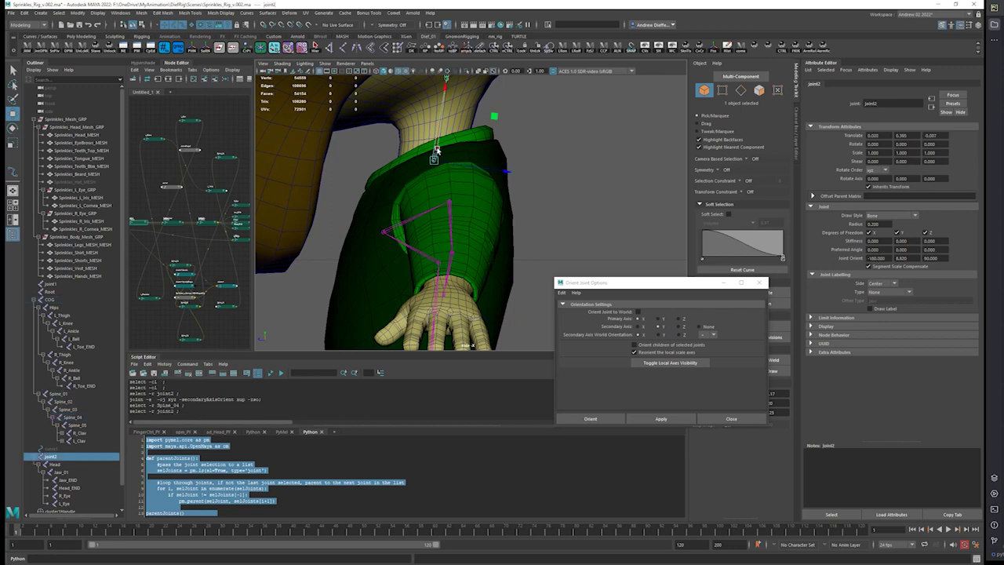
pyautogui.keyDown('alt'); pyautogui.moveTo(437, 150); pyautogui.dragTo(442, 225); pyautogui.keyUp('alt')
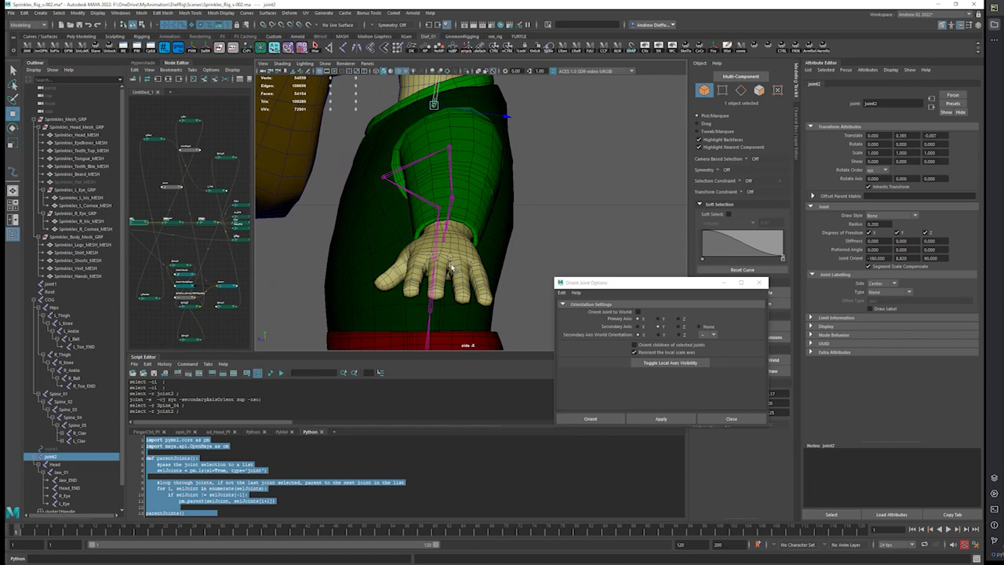
# Unparent the Head joint from joint2 and rename joint2 as Neck.
pyautogui.click(51, 465)
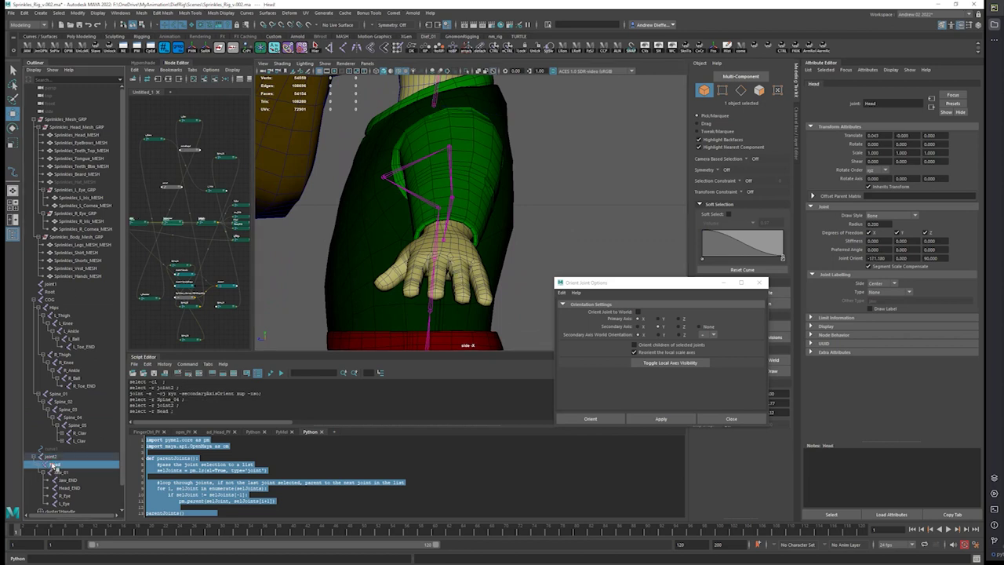
pyautogui.hotkey('shift', 'p')
pyautogui.click(52, 449)
pyautogui.click(54, 458)
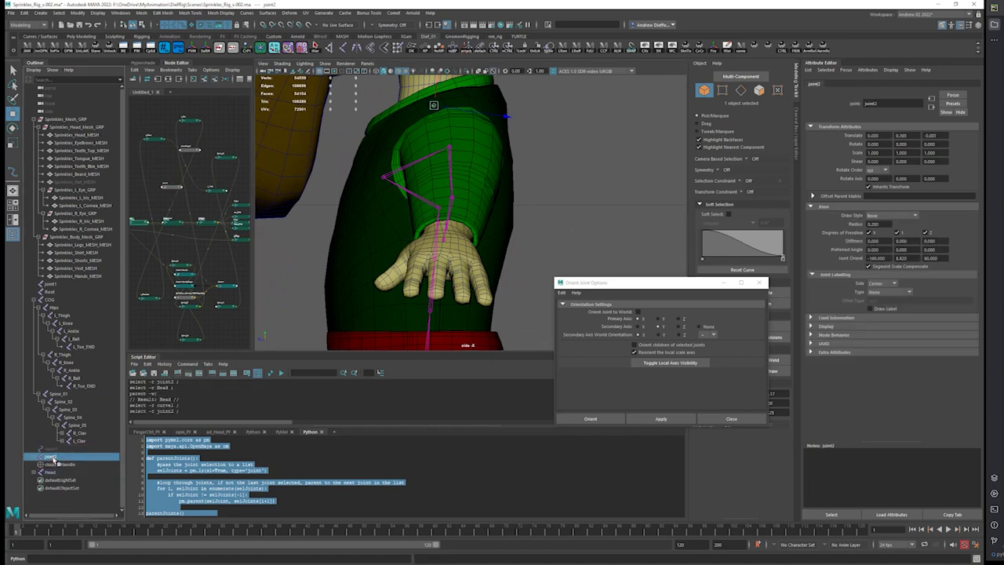
pyautogui.doubleClick(52, 458)
pyautogui.write('Neck')
pyautogui.press('Return')
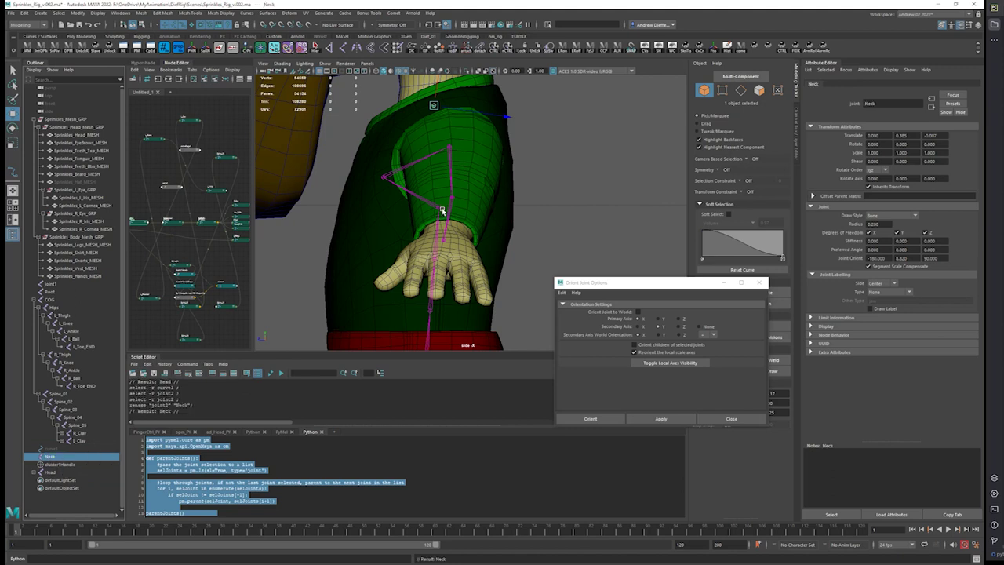
# Match the Neck joint's position to Spine_05.
pyautogui.keyDown('ctrl'); pyautogui.click(76, 426); pyautogui.keyUp('ctrl')
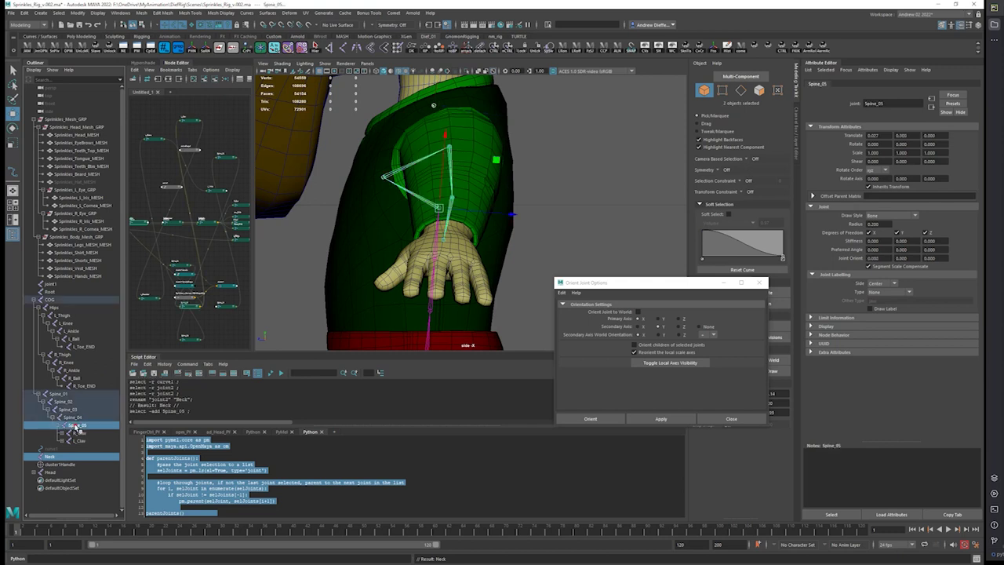
pyautogui.rightClick(276, 50)
pyautogui.click(308, 90)
pyautogui.click(54, 457)
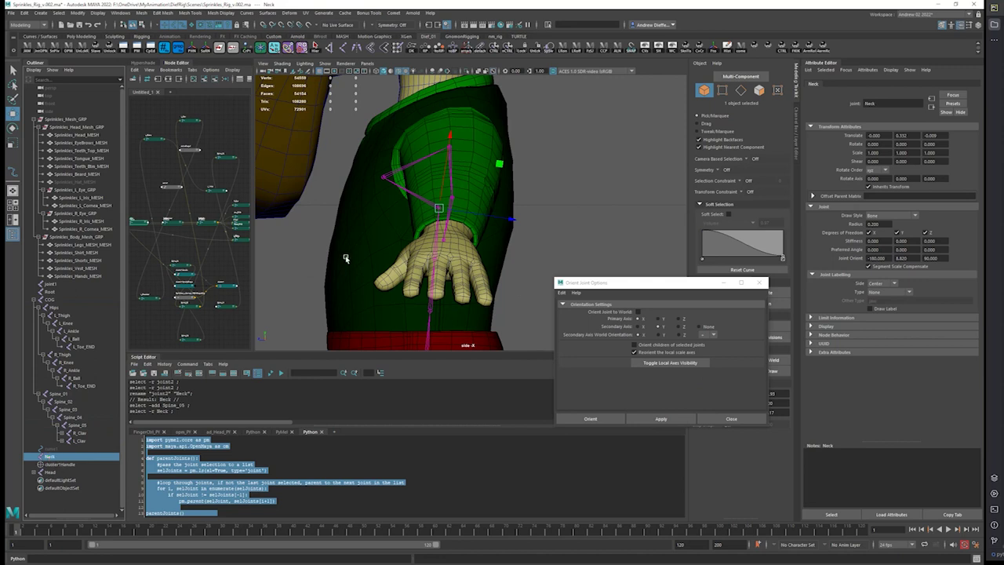
# Move the Neck joint straight up along the world axis to the base of the neck, at Translate Y about 0.391.
pyautogui.moveTo(352, 253); pyautogui.dragTo(324, 253)
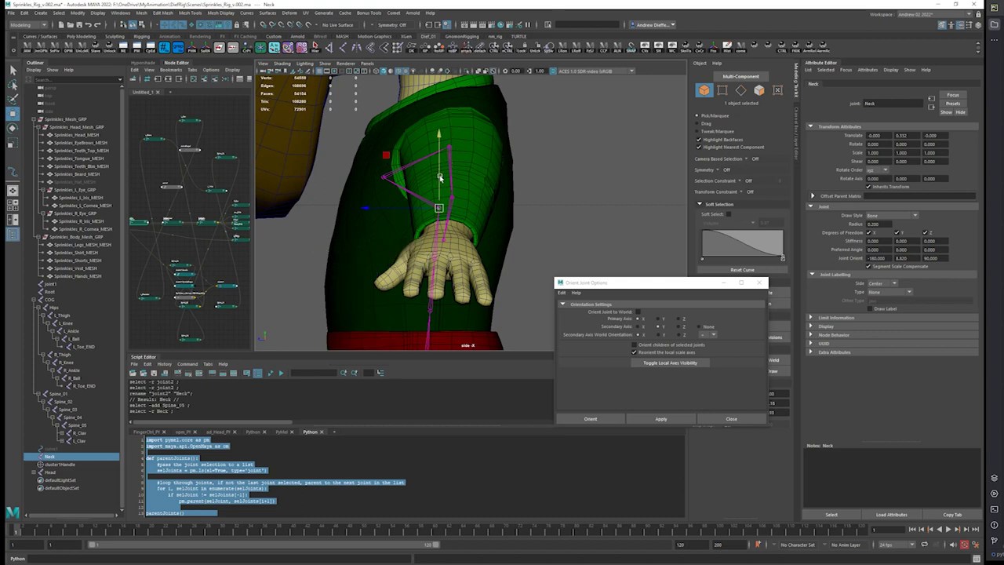
pyautogui.moveTo(441, 192); pyautogui.dragTo(453, 94)
pyautogui.keyDown('alt'); pyautogui.moveTo(454, 94); pyautogui.dragTo(458, 146, button='middle'); pyautogui.keyUp('alt')
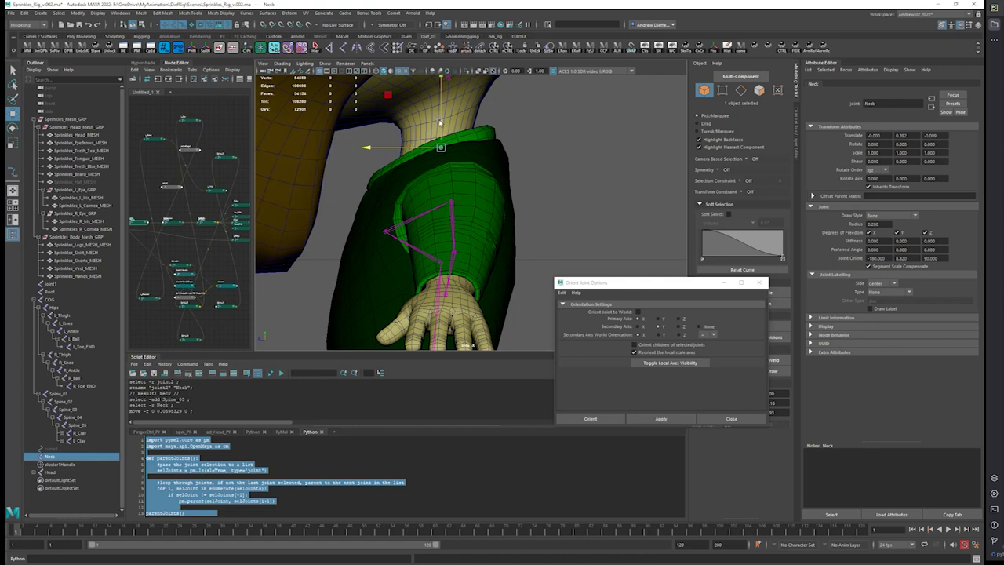
pyautogui.moveTo(439, 122); pyautogui.dragTo(440, 124)
pyautogui.keyDown('alt'); pyautogui.moveTo(449, 129); pyautogui.dragTo(455, 200, button='middle'); pyautogui.keyUp('alt')
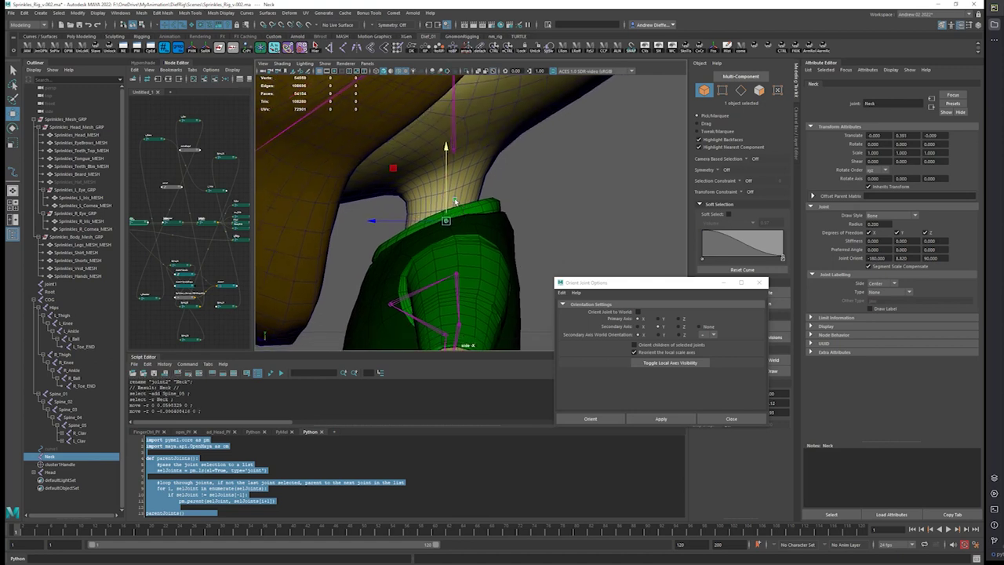
# Parent Head back under Neck and reorient the Neck joint with primary axis X and secondary axis Y.
pyautogui.click(50, 473)
pyautogui.moveTo(48, 453); pyautogui.dragTo(47, 457, button='middle')
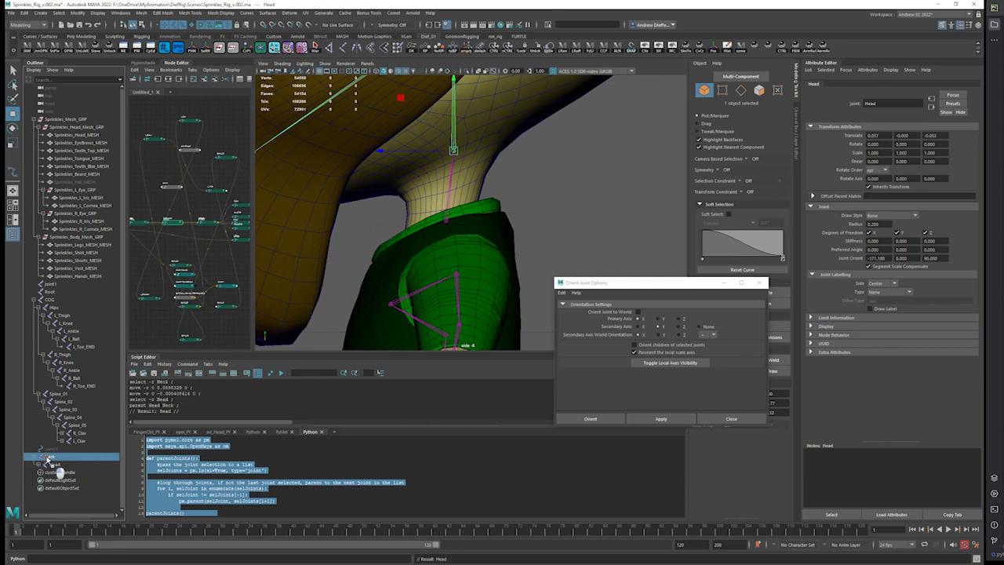
pyautogui.click(47, 457)
pyautogui.moveTo(613, 185); pyautogui.dragTo(579, 174)
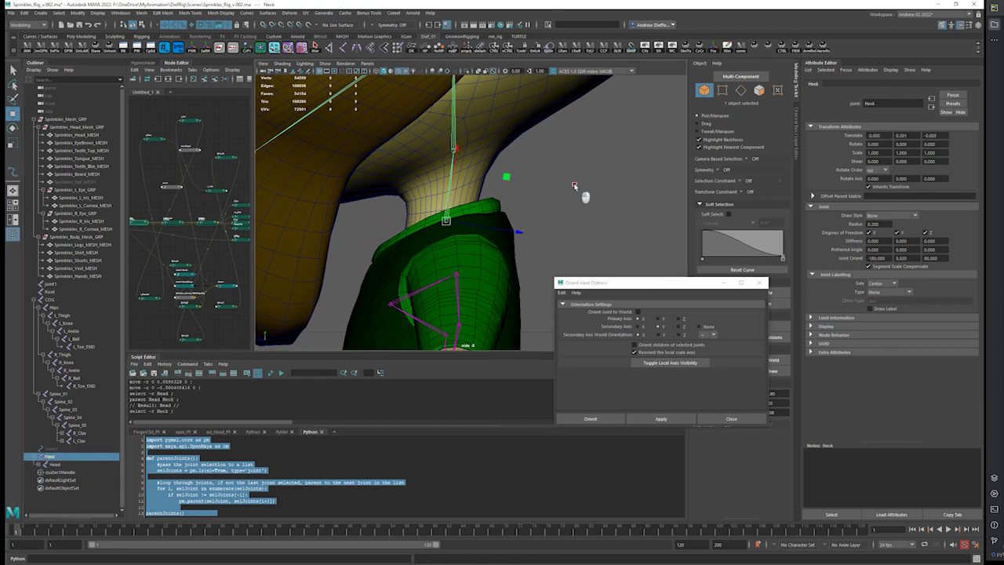
pyautogui.click(574, 188)
pyautogui.click(445, 221)
pyautogui.click(661, 418)
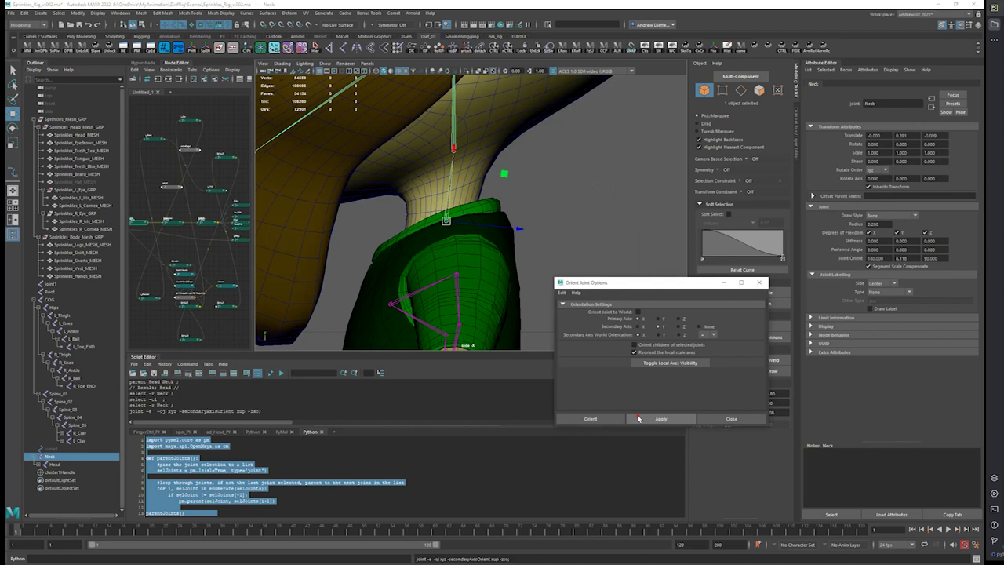
pyautogui.click(587, 188)
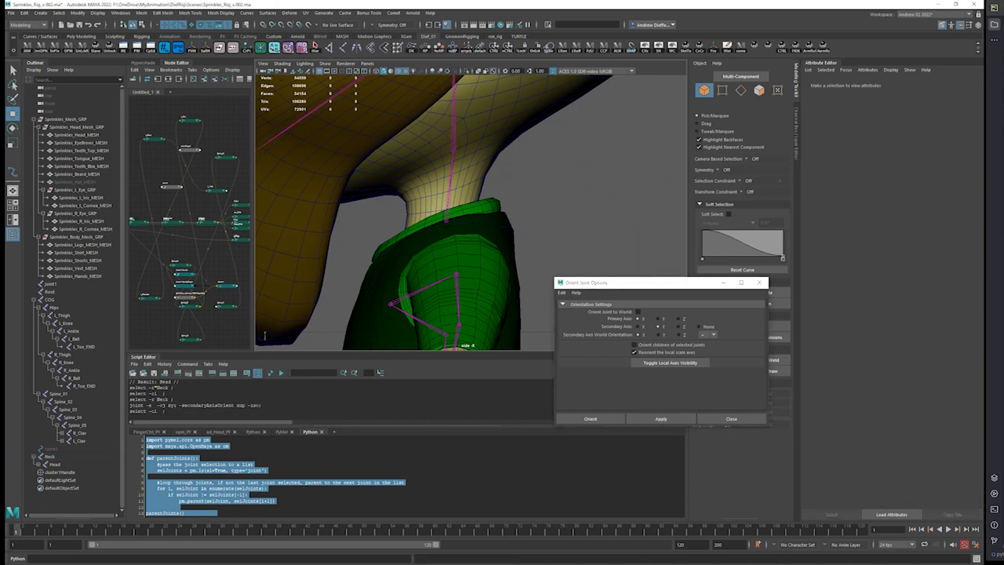
# Try parenting the Neck joint under Spine_05 and undo the parenting.
pyautogui.click(50, 456)
pyautogui.moveTo(57, 469); pyautogui.dragTo(77, 426, button='middle')
pyautogui.click(76, 426)
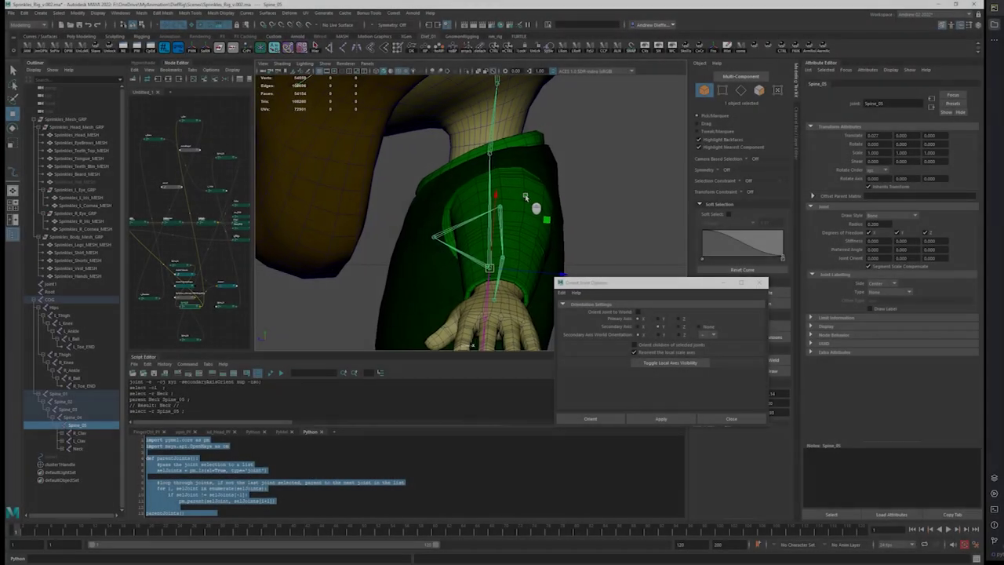
pyautogui.keyDown('alt'); pyautogui.moveTo(528, 212); pyautogui.dragTo(415, 294); pyautogui.keyUp('alt')
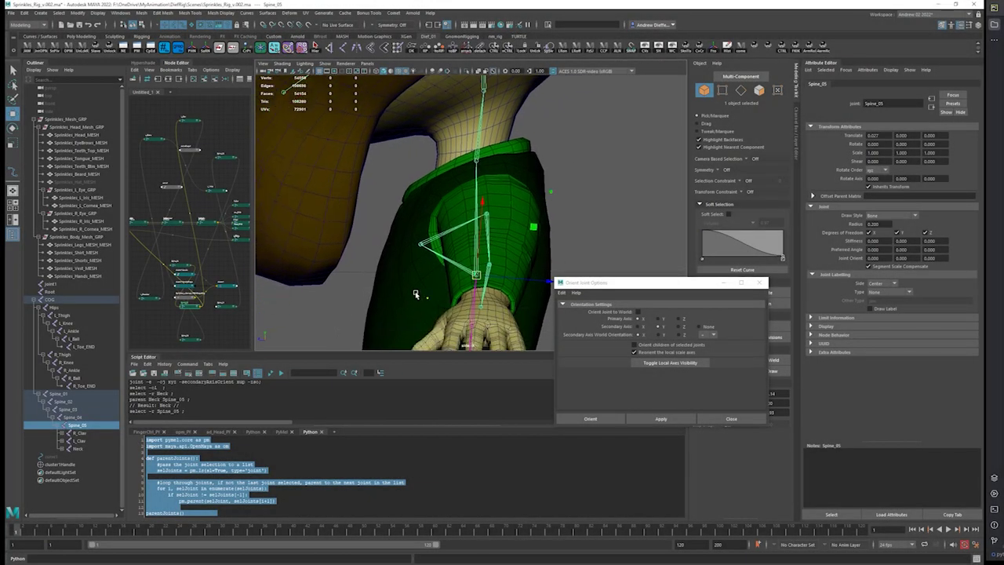
pyautogui.hotkey('ctrl', 'z')
pyautogui.hotkey('ctrl', 'z')
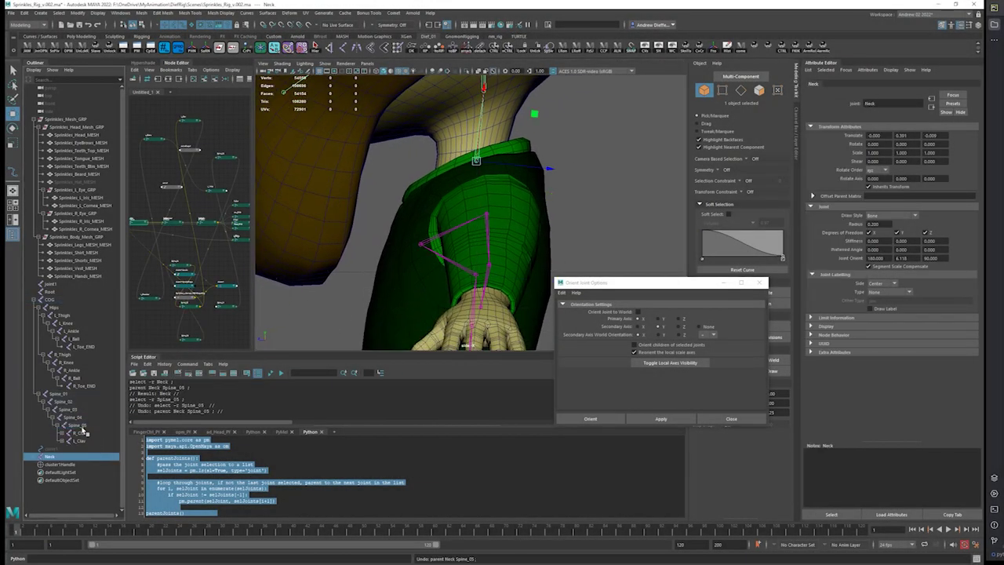
# Duplicate Spine_05 and delete the R_Clav and L_Clav children of the copy.
pyautogui.click(80, 427)
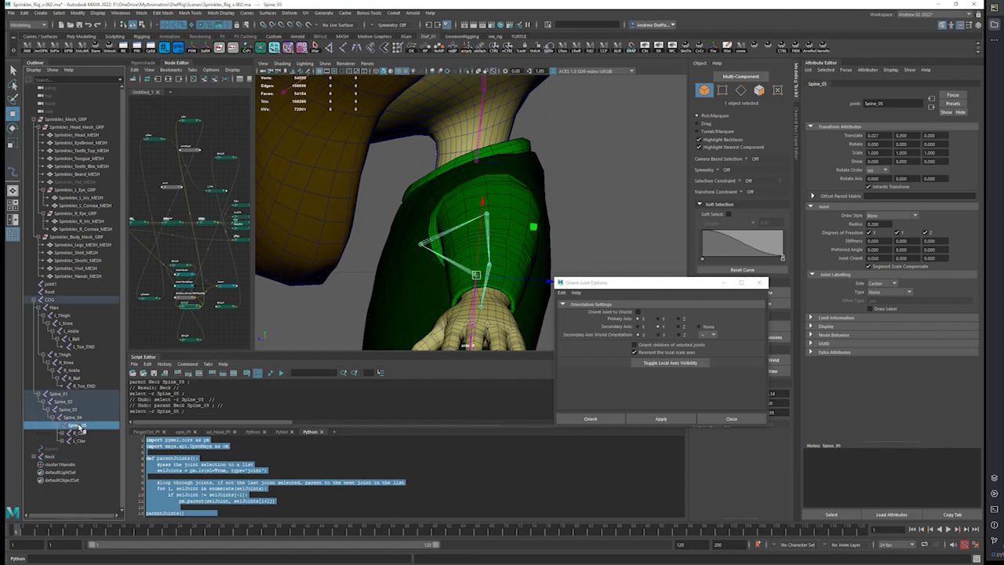
pyautogui.hotkey('ctrl', 'd')
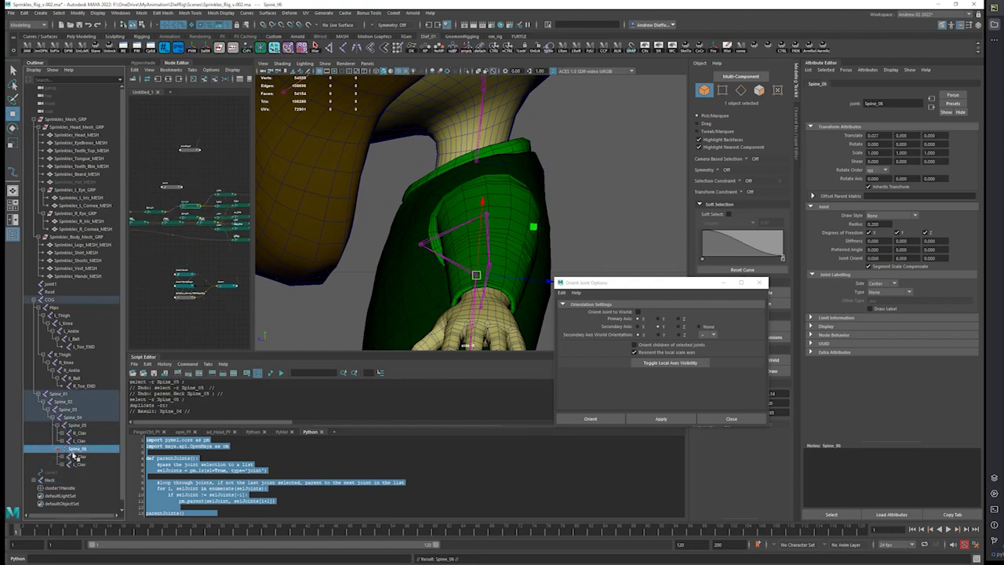
pyautogui.click(75, 456)
pyautogui.keyDown('shift'); pyautogui.click(82, 464); pyautogui.keyUp('shift')
pyautogui.press('Delete')
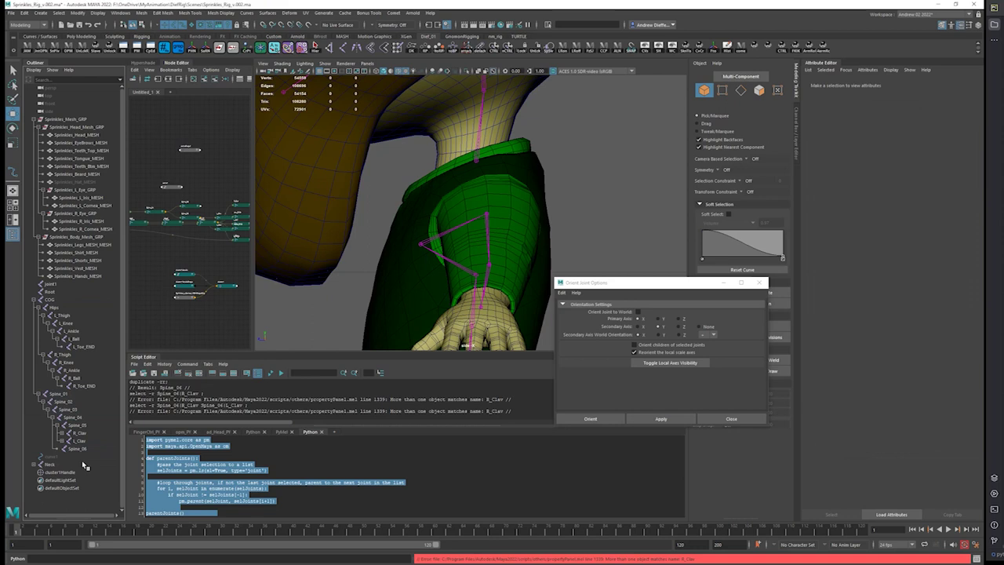
# Move Spine_06 up along its own X axis to just below the Neck joint, at Translate X about 0.079.
pyautogui.click(77, 448)
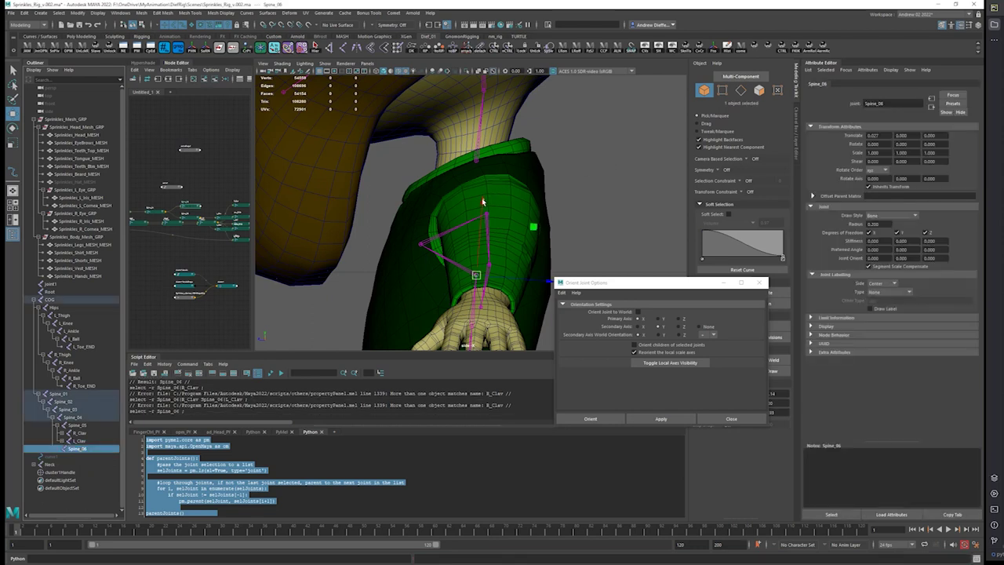
pyautogui.moveTo(482, 202); pyautogui.dragTo(532, 104)
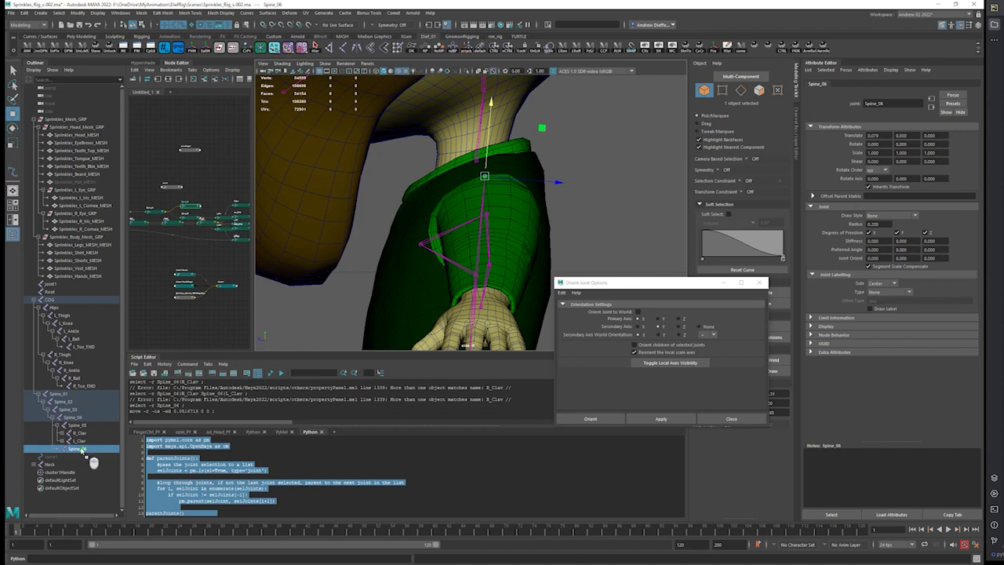
# Parent the Spine_06 joint and the Neck joint under Spine_05.
pyautogui.moveTo(83, 449); pyautogui.dragTo(80, 426, button='middle')
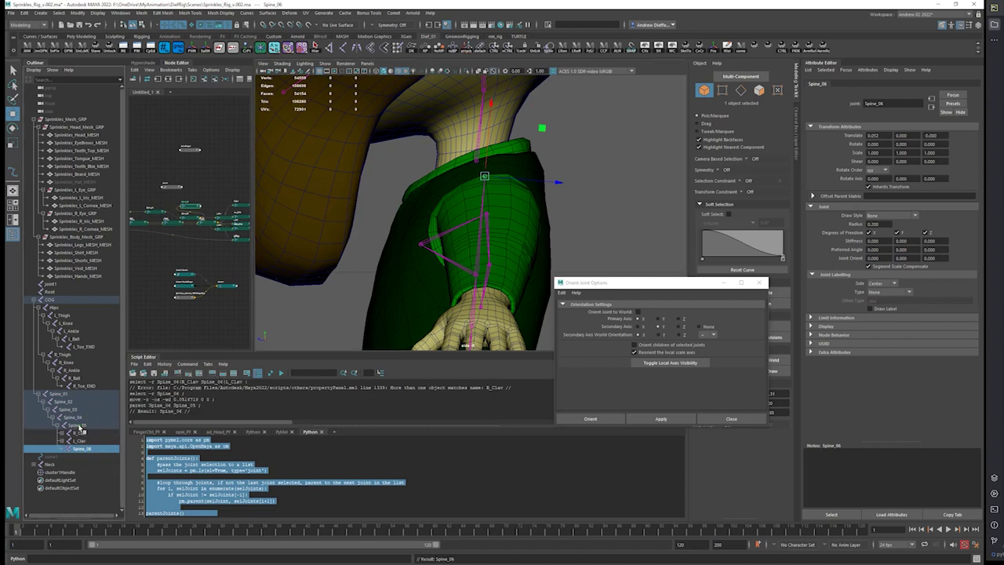
pyautogui.click(45, 467)
pyautogui.moveTo(47, 468); pyautogui.dragTo(81, 440, button='middle')
# Rename the Spine_06 joint to Spine_END and clear the selection.
pyautogui.doubleClick(82, 448)
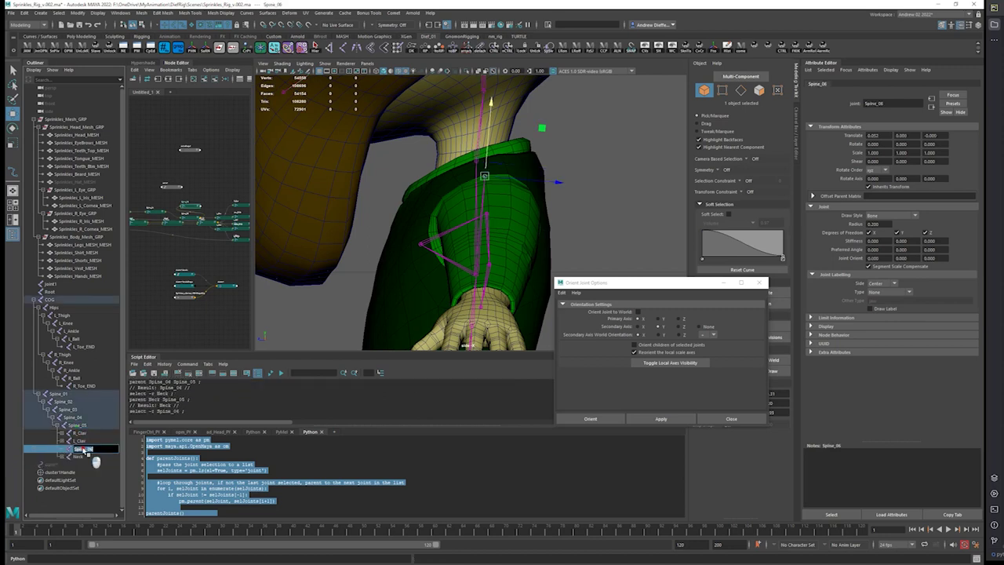
pyautogui.write('Spine_END')
pyautogui.press('Return')
pyautogui.click(600, 218)
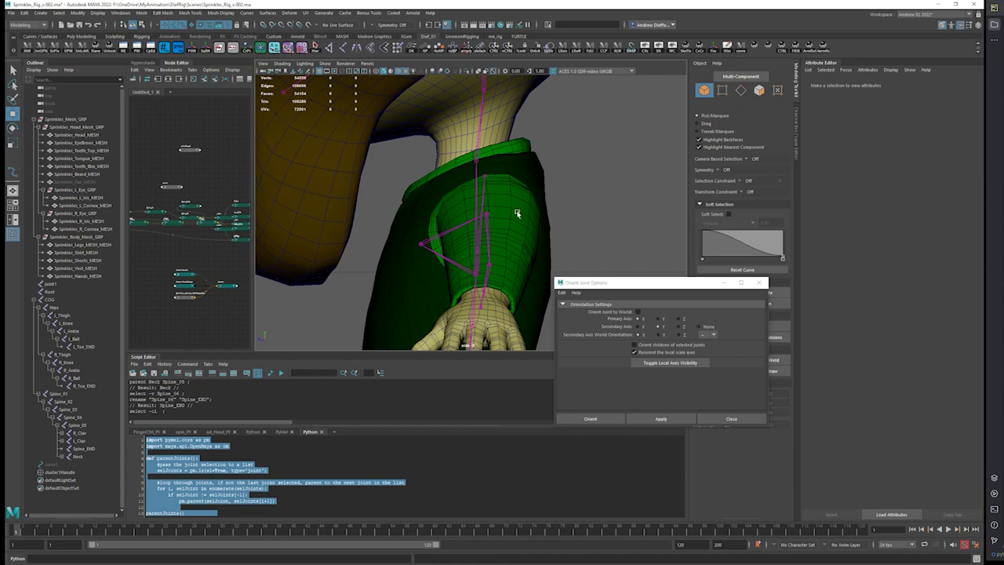
# Check the Spine_05 and Neck connection in the side view and examine the whole character's skeleton in the perspective view.
pyautogui.click(475, 182)
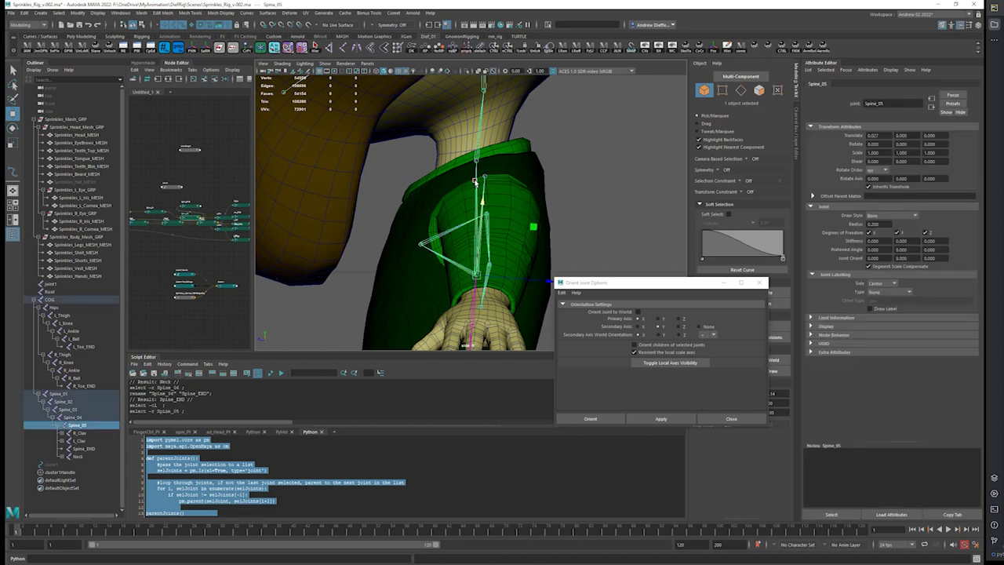
pyautogui.click(476, 157)
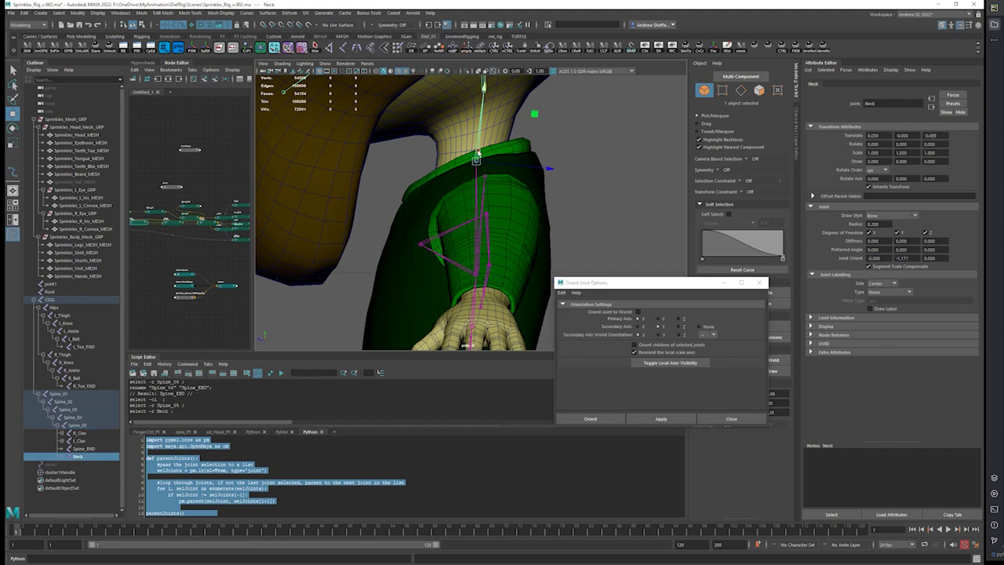
pyautogui.keyDown('alt'); pyautogui.moveTo(478, 151); pyautogui.dragTo(493, 217); pyautogui.keyUp('alt')
pyautogui.press('space')
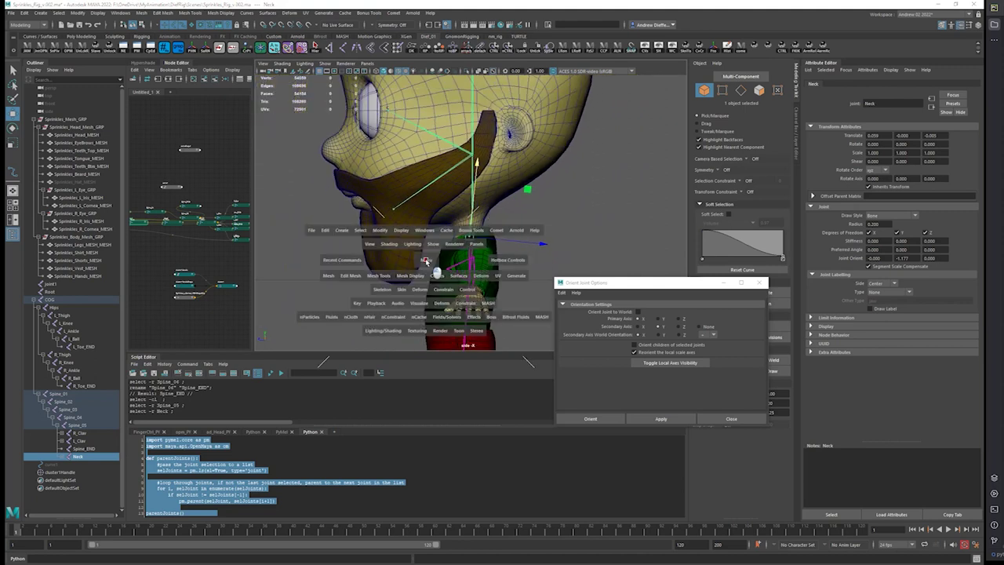
pyautogui.click(434, 252)
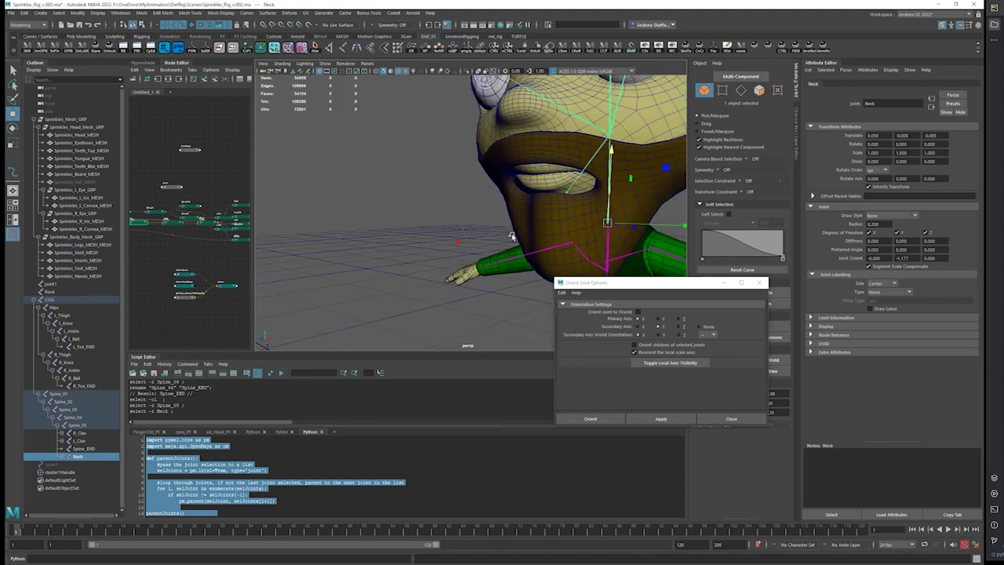
pyautogui.keyDown('alt'); pyautogui.moveTo(459, 244); pyautogui.dragTo(367, 243); pyautogui.keyUp('alt')
pyautogui.keyDown('alt'); pyautogui.moveTo(367, 243); pyautogui.dragTo(429, 240, button='right'); pyautogui.keyUp('alt')
pyautogui.keyDown('alt'); pyautogui.moveTo(429, 239); pyautogui.dragTo(441, 190, button='middle'); pyautogui.keyUp('alt')
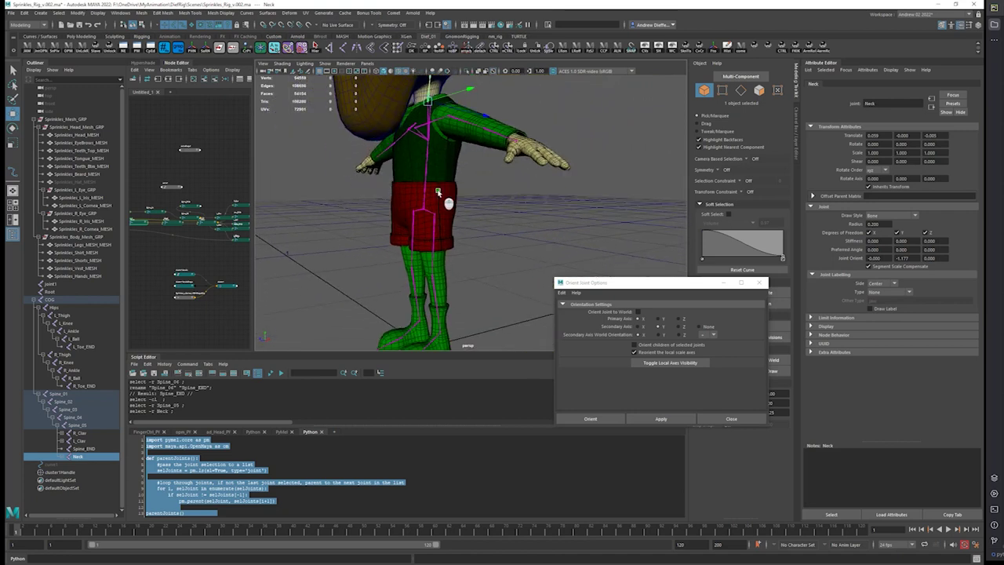
pyautogui.scroll(-5, 441, 223)
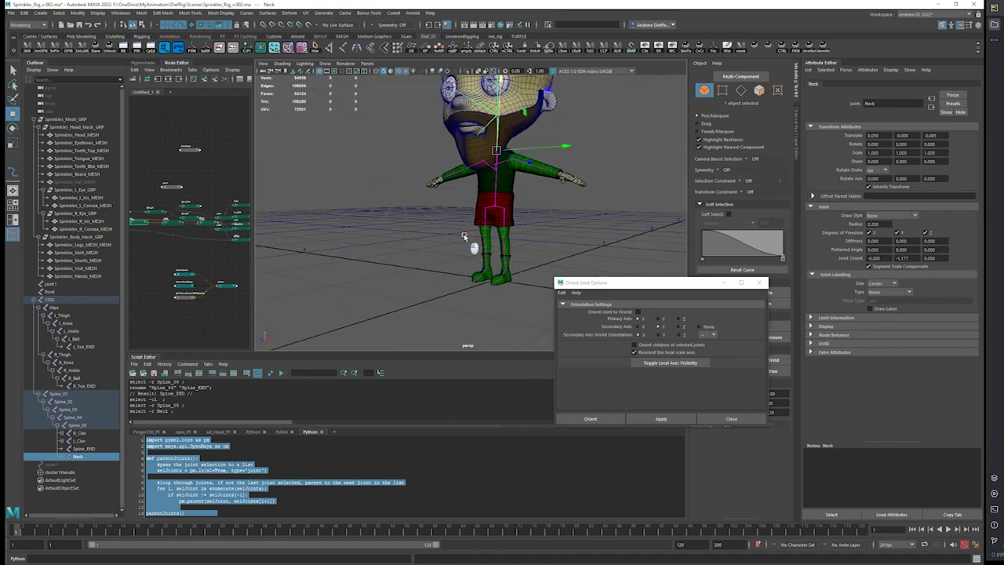